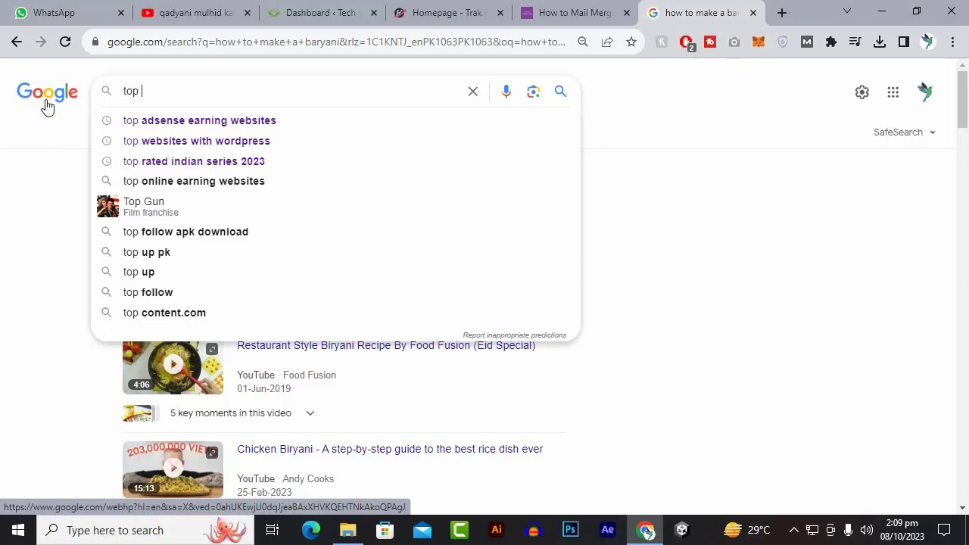
- Skim the biryani search results and clear the unfinished query "top" from the Google search box
left_click(65, 291)
scroll(65, 291, "down", 10)
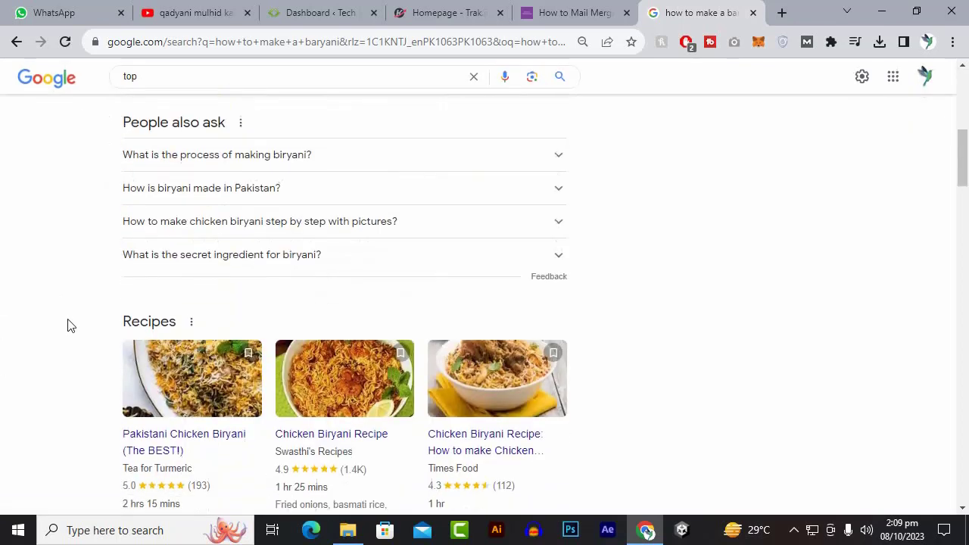
scroll(68, 325, "up", 10)
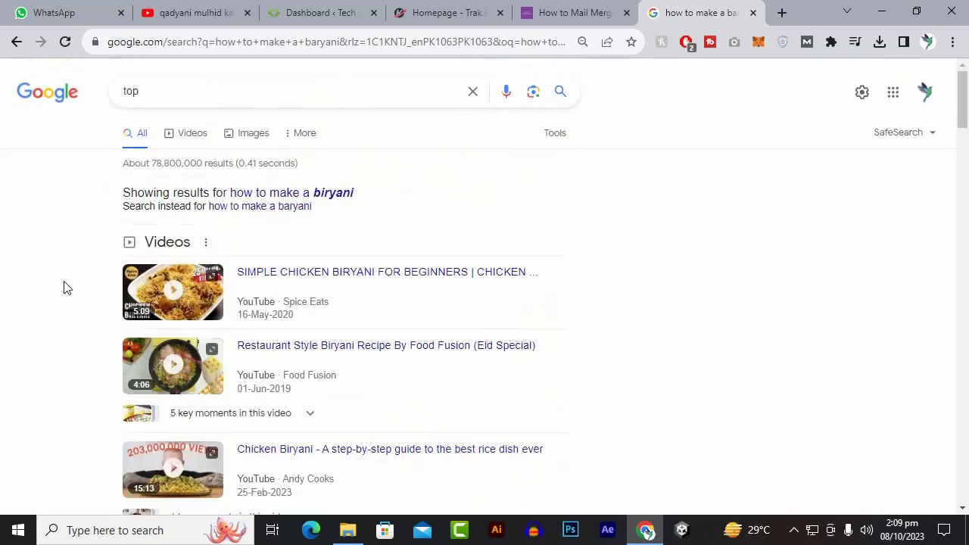
left_click_drag(170, 92, 42, 93)
key("BackSpace")
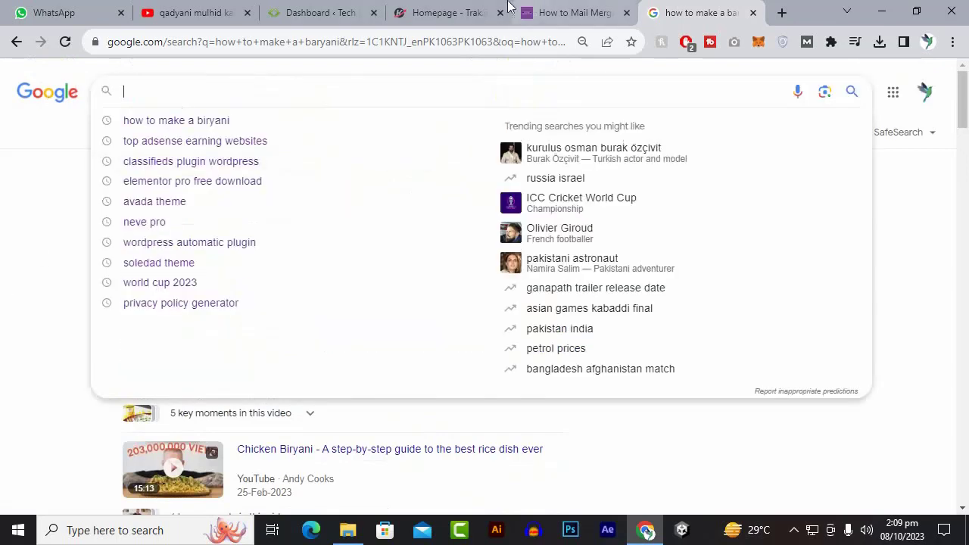
- Switch to the Trak.in homepage and look over its featured stories and Business section
left_click(453, 15)
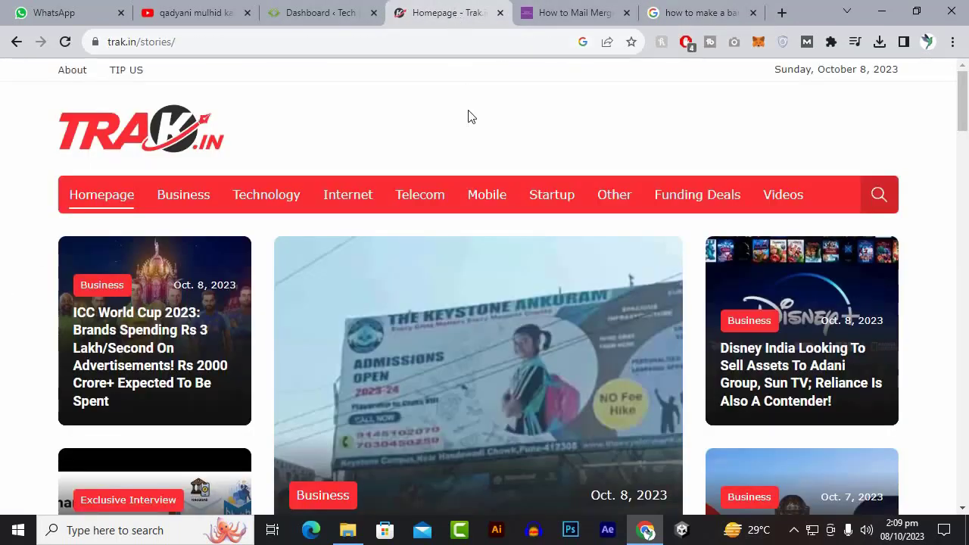
scroll(453, 142, "down", 10)
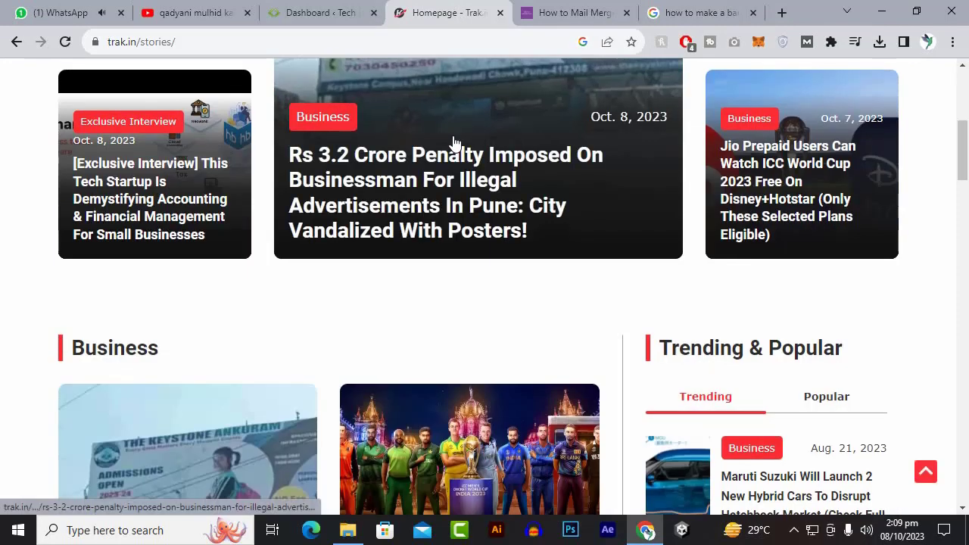
scroll(453, 148, "up", 10)
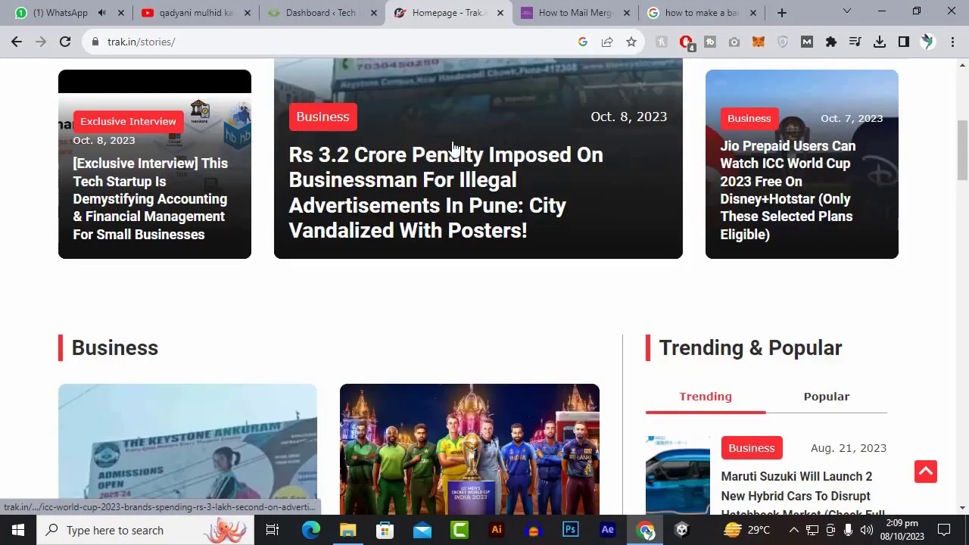
scroll(239, 195, "down", 10)
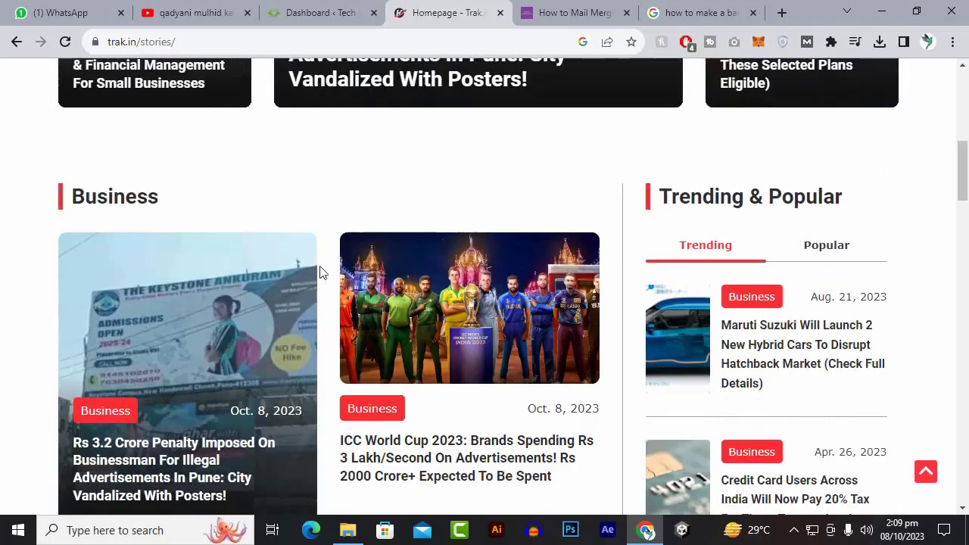
- Open the ICC World Cup 2023 brand spending article and examine its structure from the lead image down to the tags
left_click(433, 310)
scroll(409, 299, "down", 7)
scroll(409, 299, "up", 5)
scroll(409, 299, "down", 2)
scroll(408, 297, "down", 5)
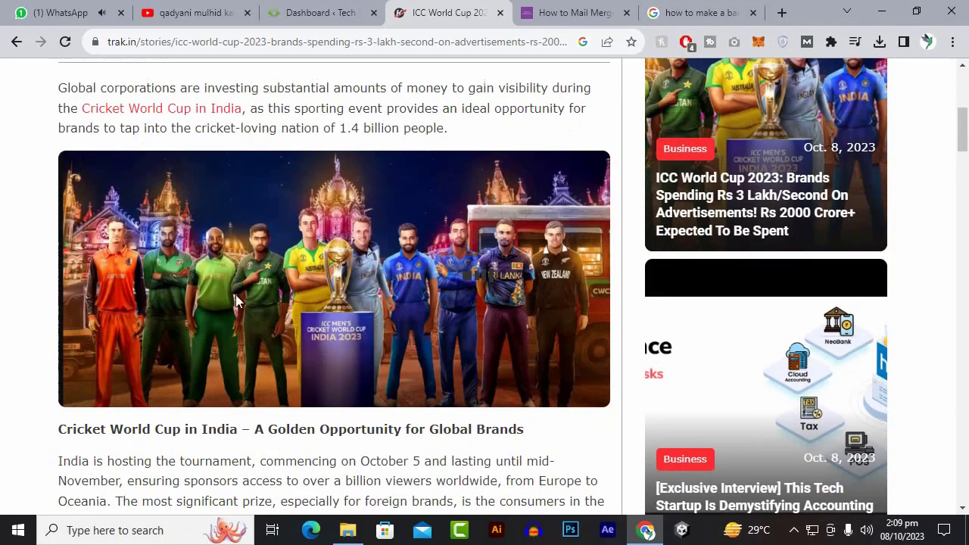
scroll(288, 288, "up", 1)
scroll(287, 287, "down", 2)
scroll(287, 288, "down", 2)
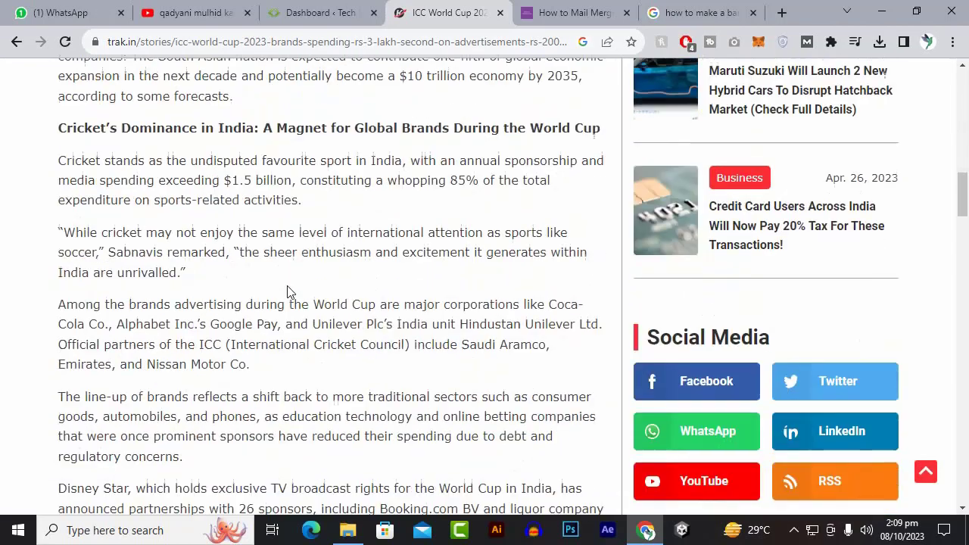
scroll(190, 235, "down", 10)
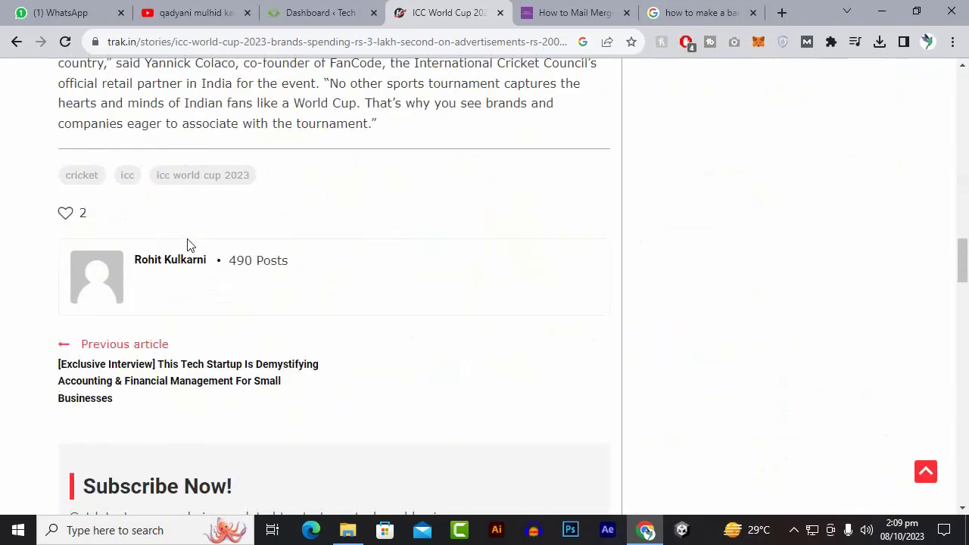
scroll(189, 244, "up", 5)
left_click_drag(311, 421, 157, 228)
- Review the article's headline, introduction and lead image again, and return to the Trak.in homepage
scroll(158, 227, "up", 10)
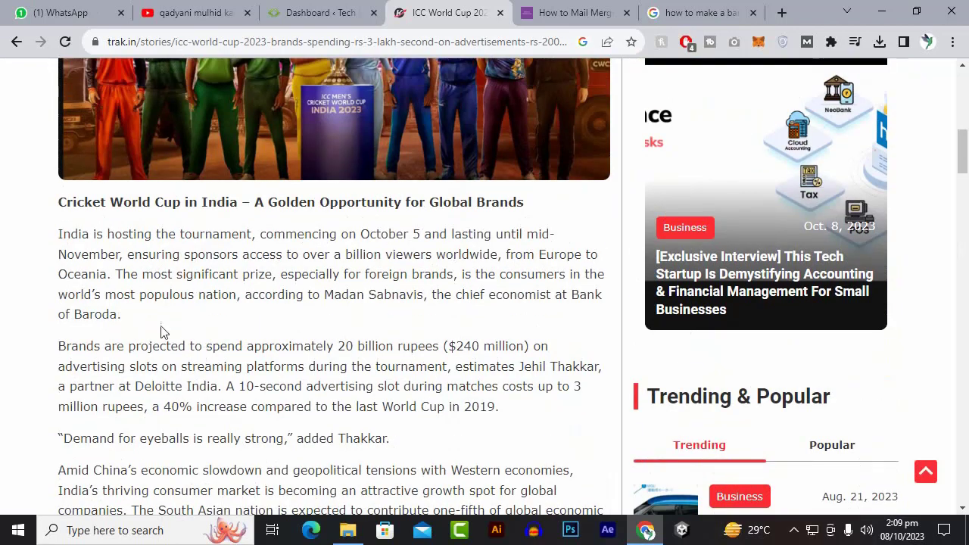
scroll(162, 325, "up", 6)
scroll(147, 309, "up", 3)
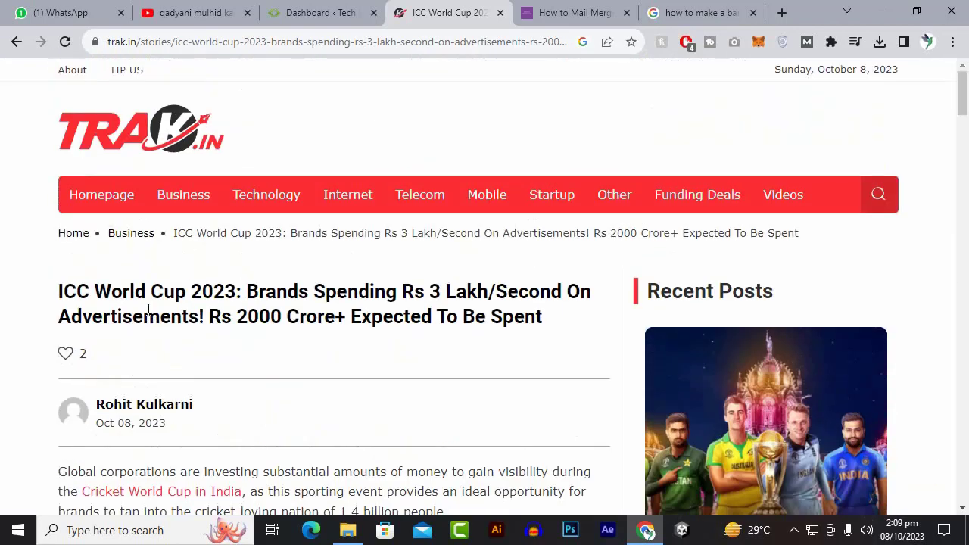
left_click_drag(101, 295, 324, 297)
scroll(417, 340, "down", 5)
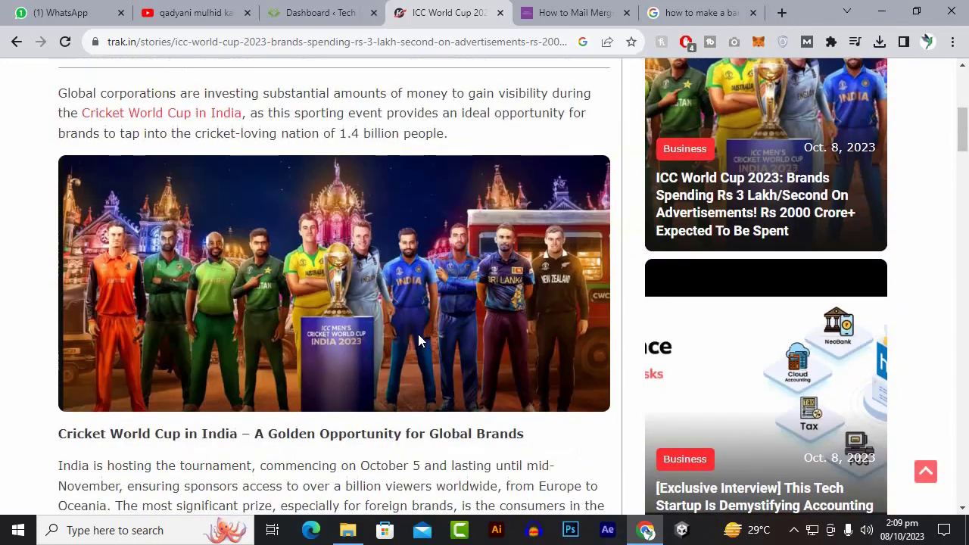
scroll(4, 310, "up", 4)
scroll(7, 309, "down", 3)
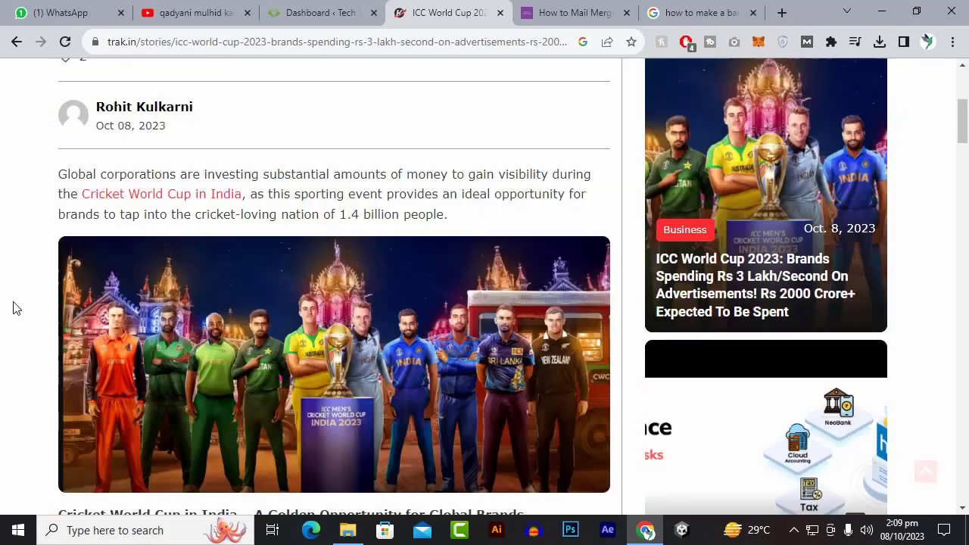
scroll(319, 214, "up", 4)
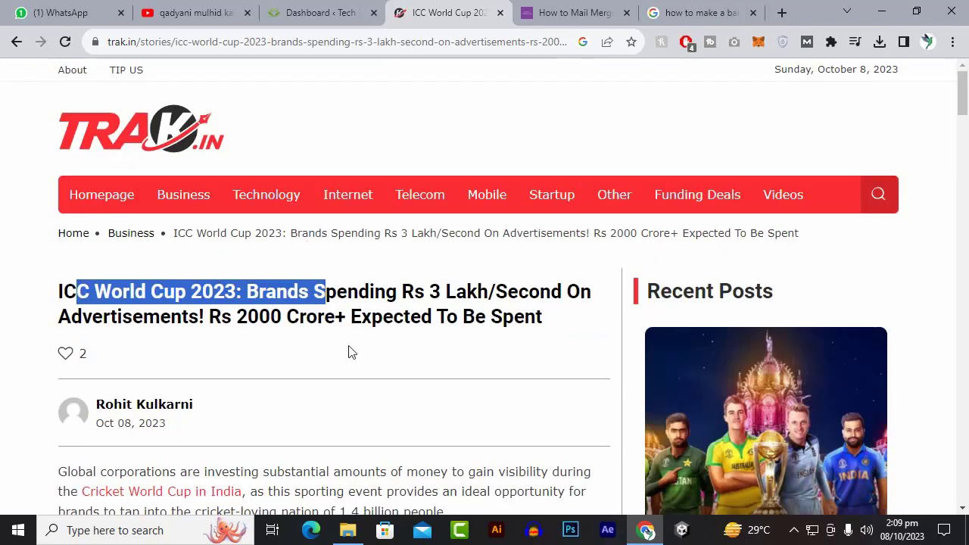
left_click(356, 354)
left_click(121, 152)
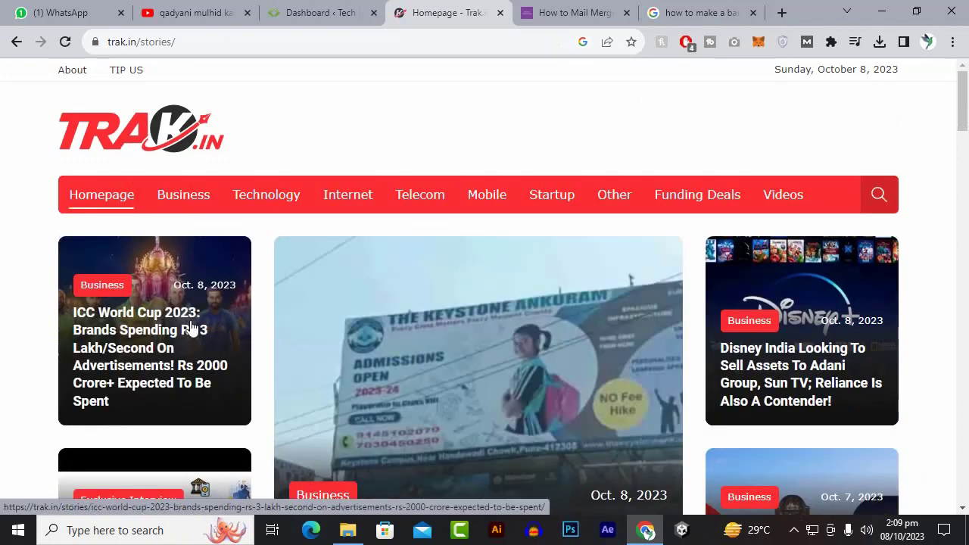
- Switch to the Tech Developers WordPress dashboard and start a new post, bringing its title and content fields into view
left_click(350, 7)
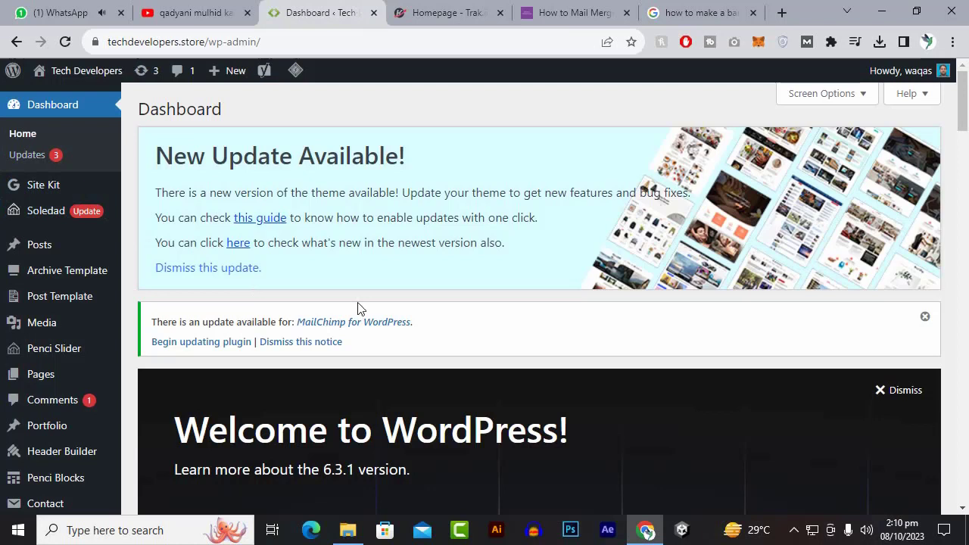
mouse_move(11, 243)
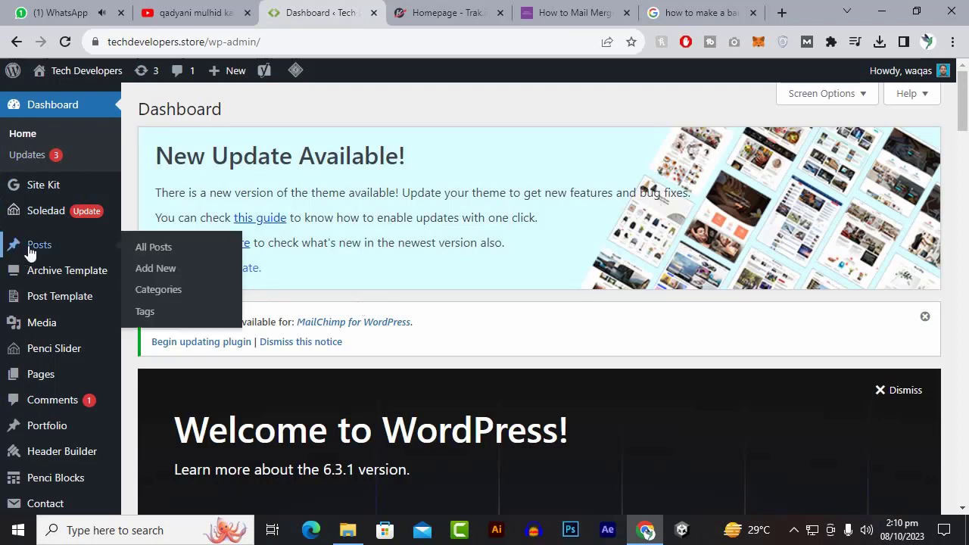
left_click(158, 270)
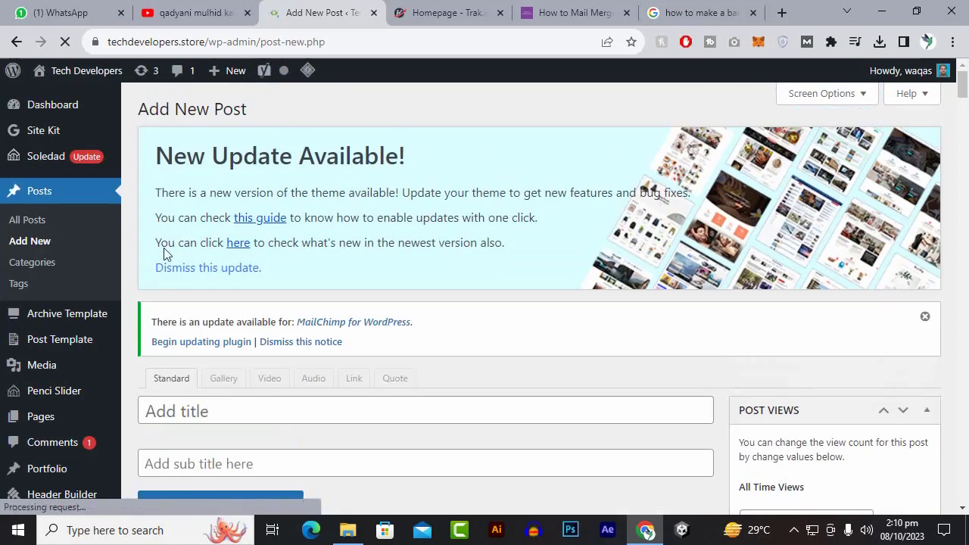
scroll(165, 265, "down", 1)
scroll(165, 265, "down", 2)
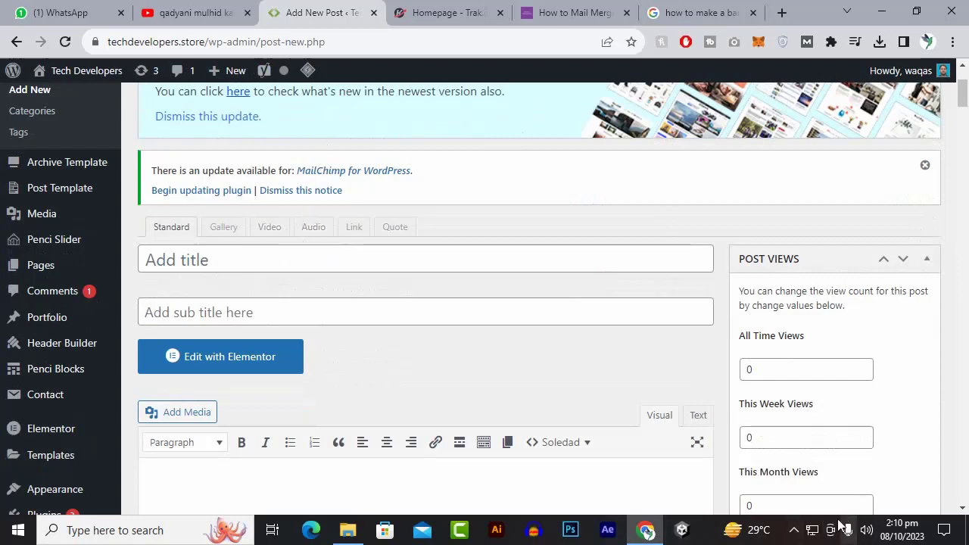
left_click(794, 535)
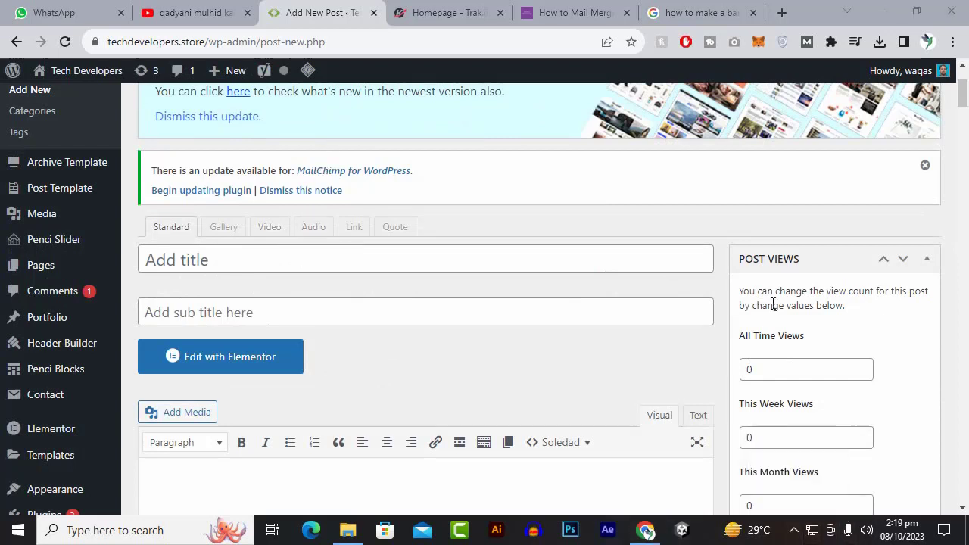
- Title the new post "How To Write Proper SEO Friendly Blog Post" and copy the whole title
left_click(221, 269)
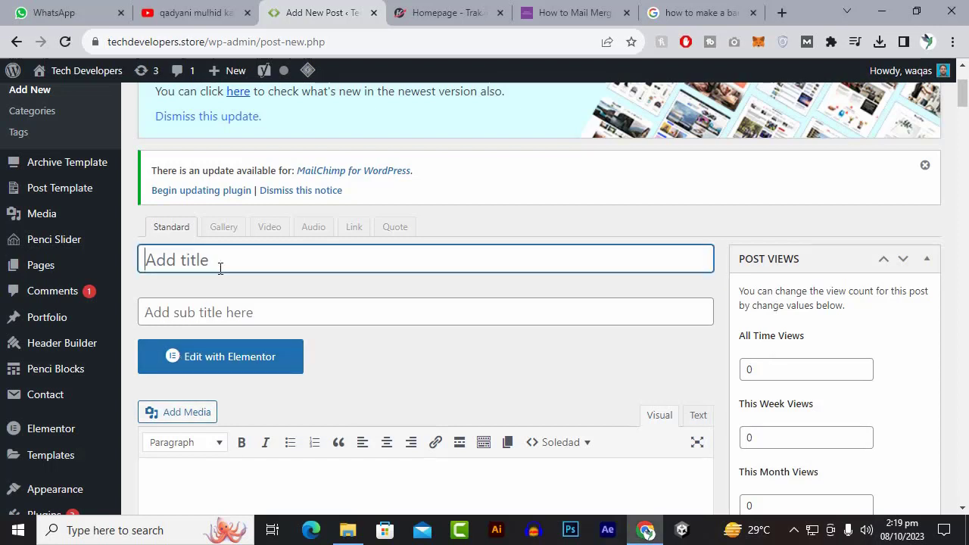
type("H")
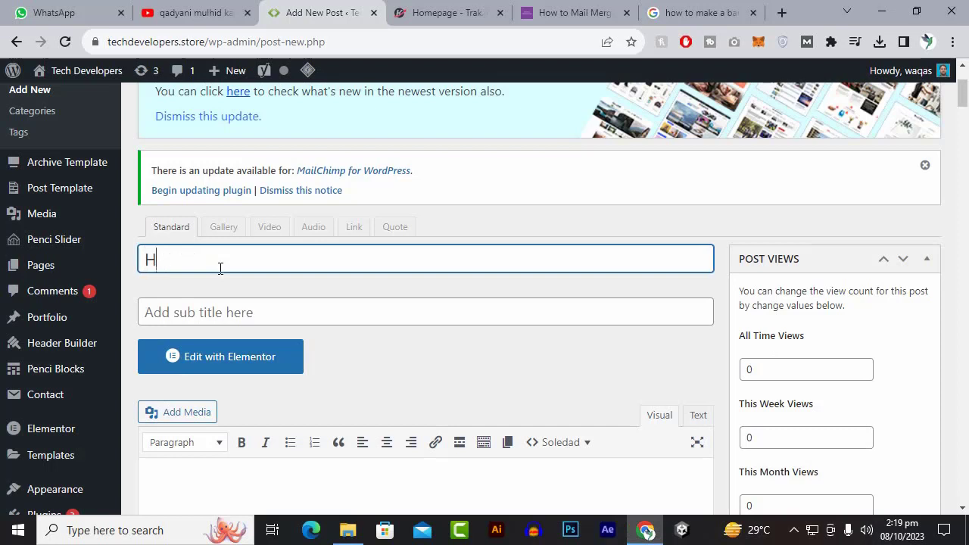
type("OOW ")
type("ow To Wr")
type("ite ")
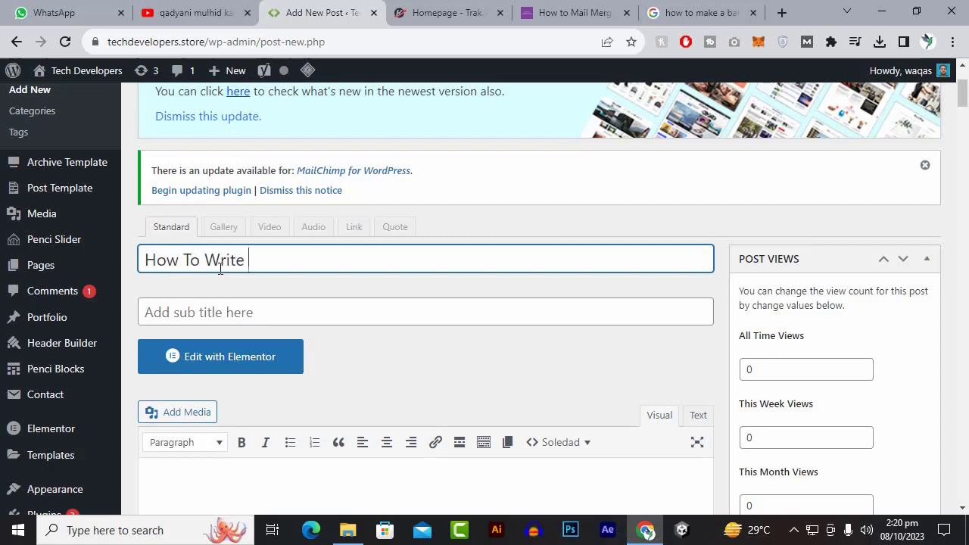
type("Proper ")
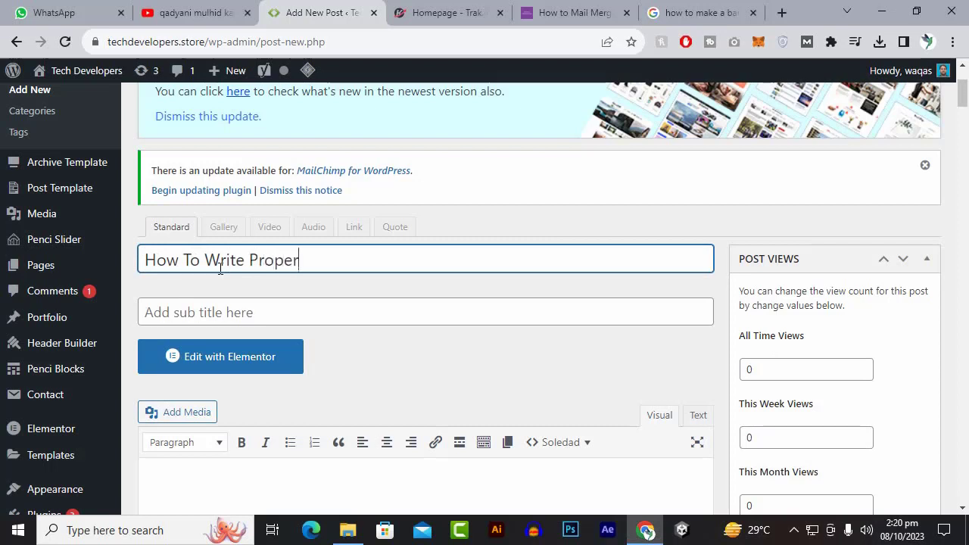
type("SEO F")
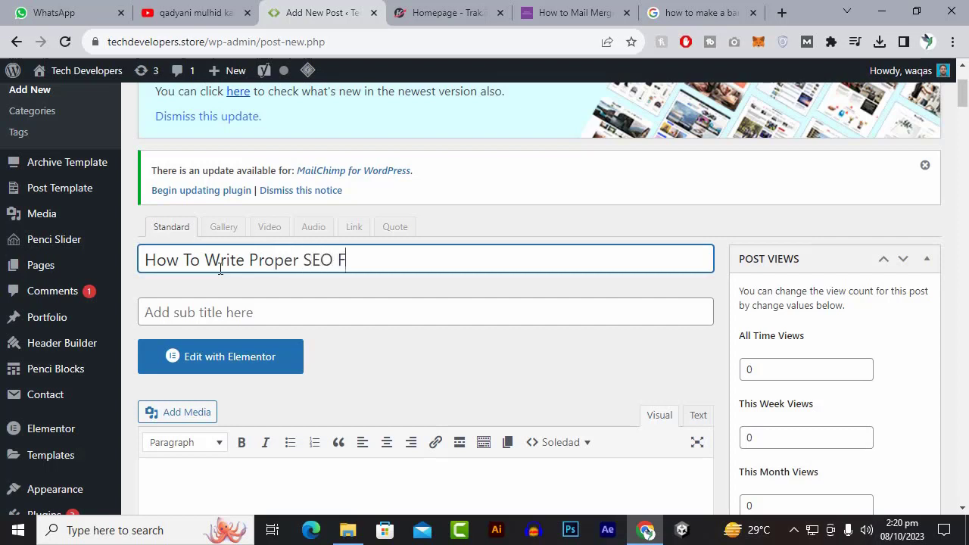
type("riendly Blo")
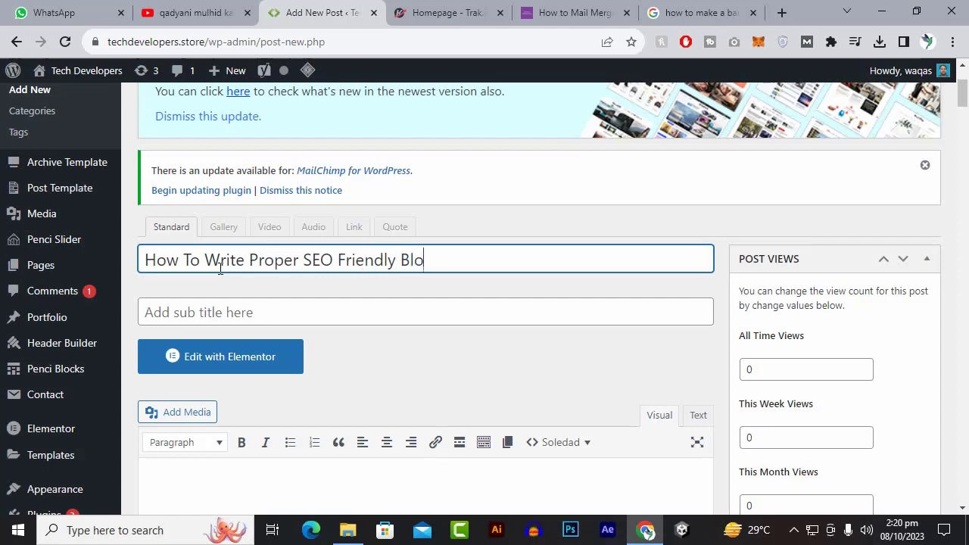
type("g Post")
key("ctrl+a")
key("ctrl+c")
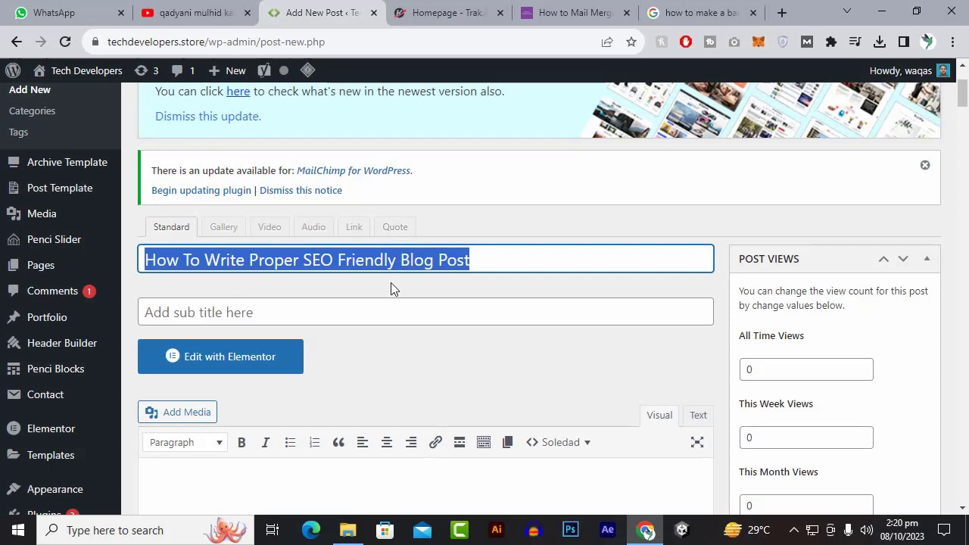
- Load ChatGPT at chat.openai.com in place of the open Google biryani search
left_click(666, 13)
left_click(544, 46)
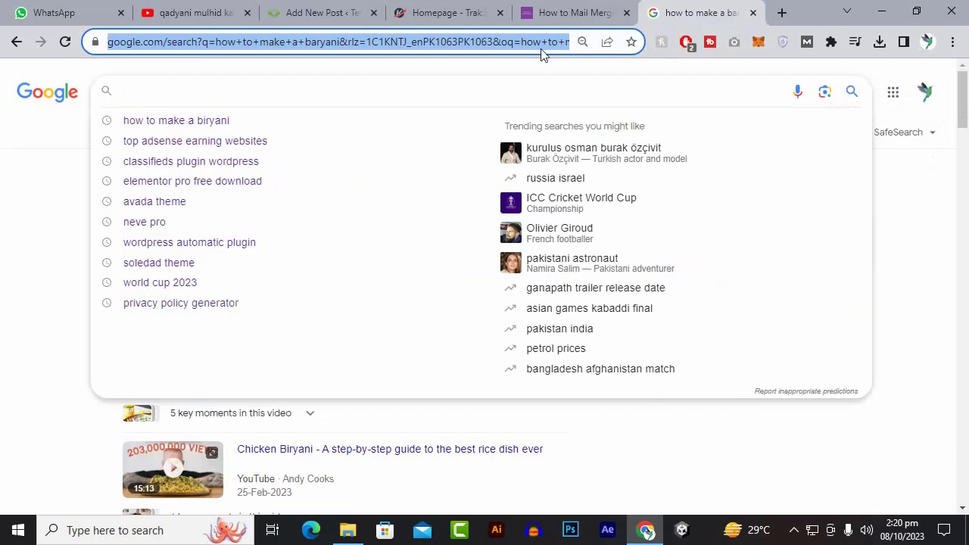
type("chat")
key("Return")
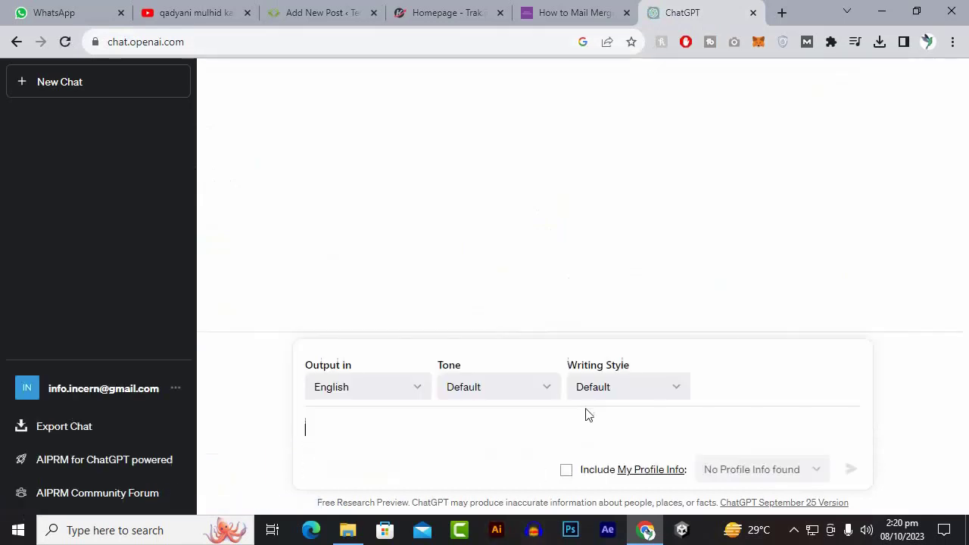
- Paste the copied title "How To Write Proper SEO Friendly Blog Post" as the ChatGPT prompt and submit it
right_click(395, 441)
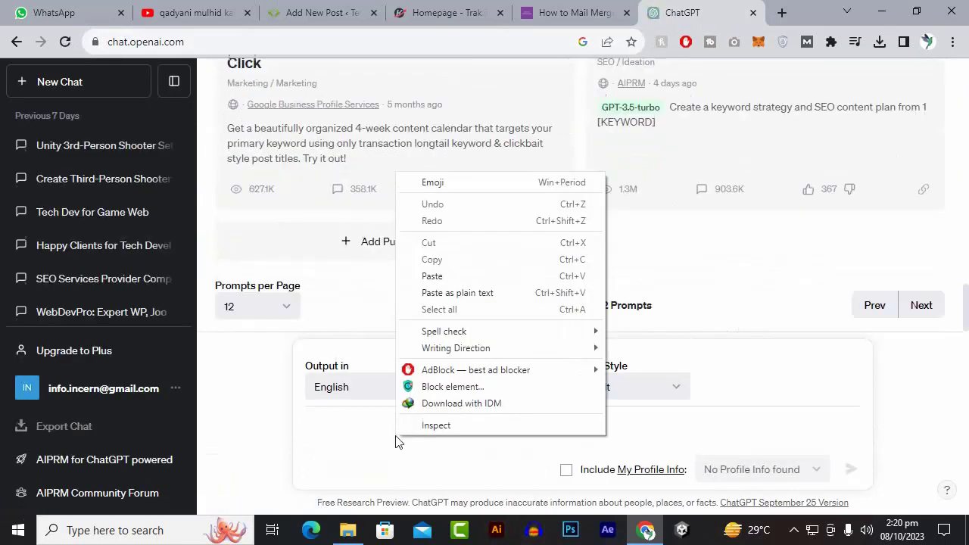
left_click(359, 437)
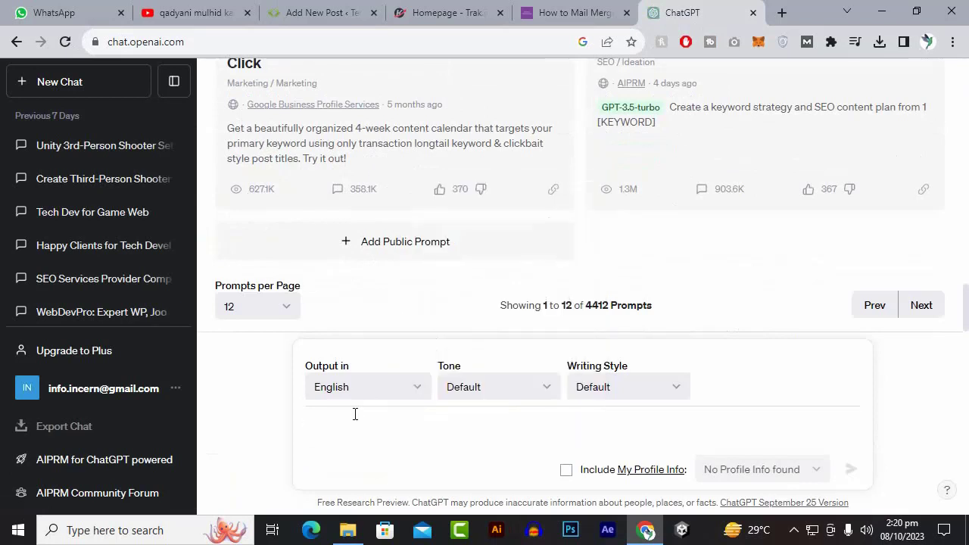
right_click(355, 439)
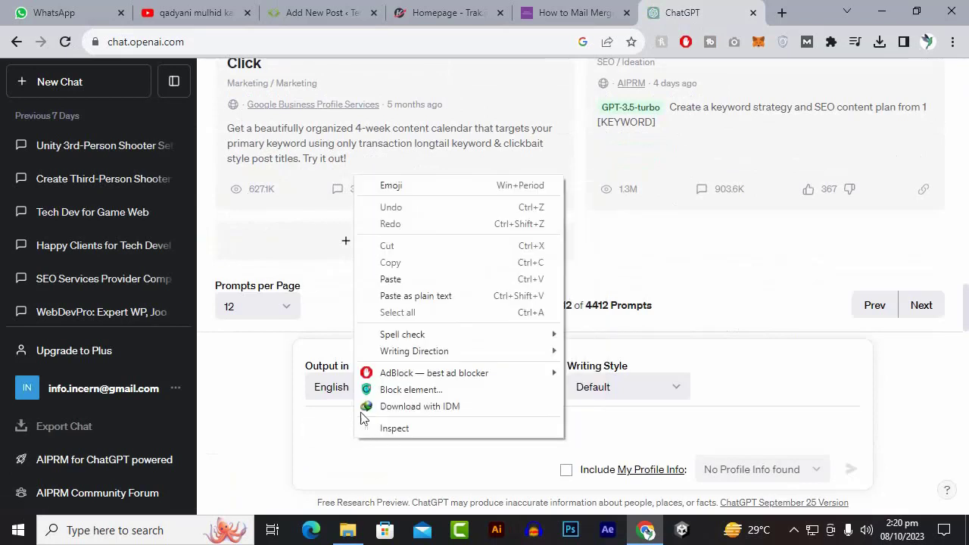
left_click(401, 281)
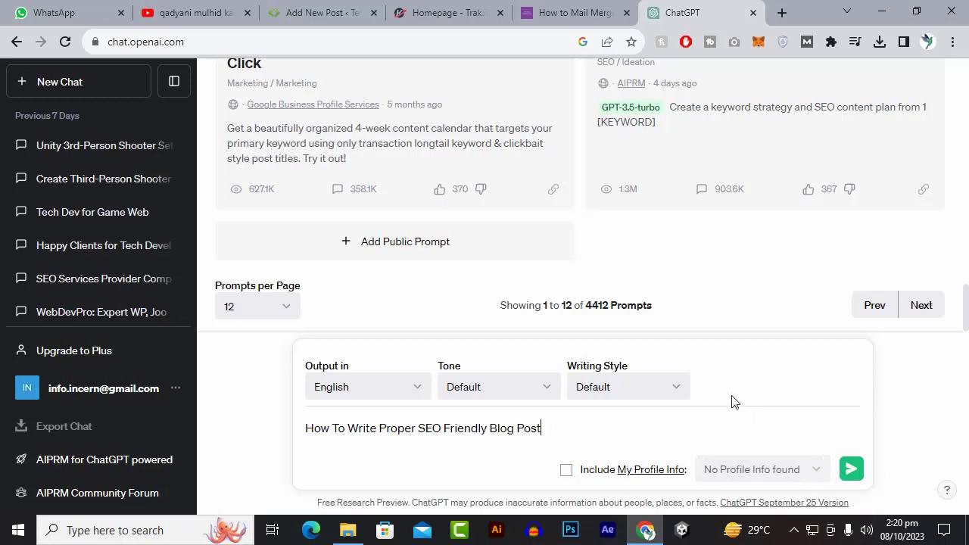
key("Return")
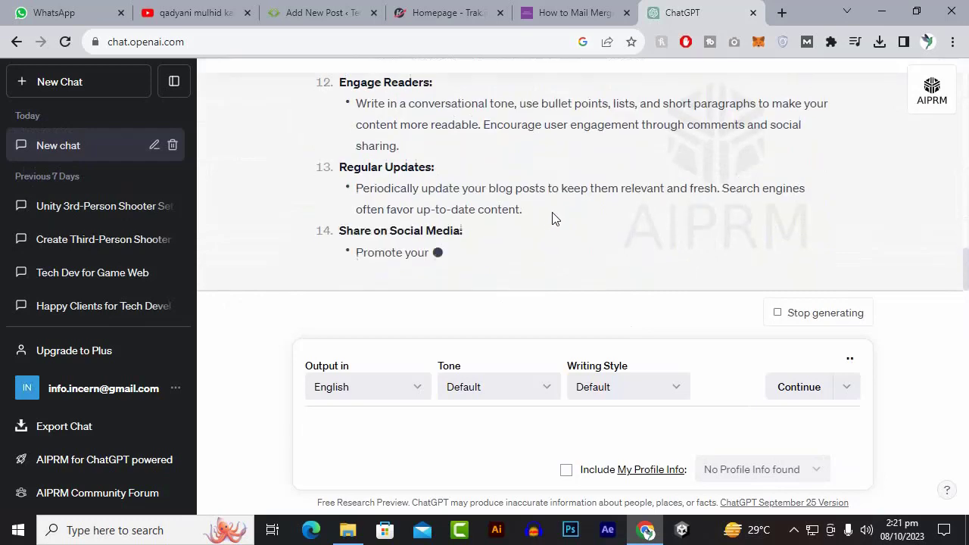
- Open freepik.com in a new browser tab and go to its AI images section
left_click(782, 13)
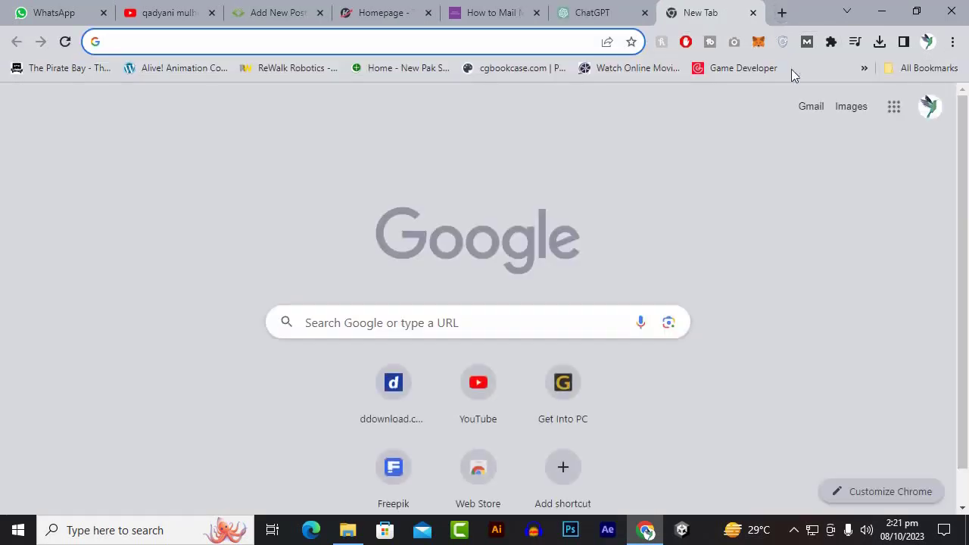
type("free")
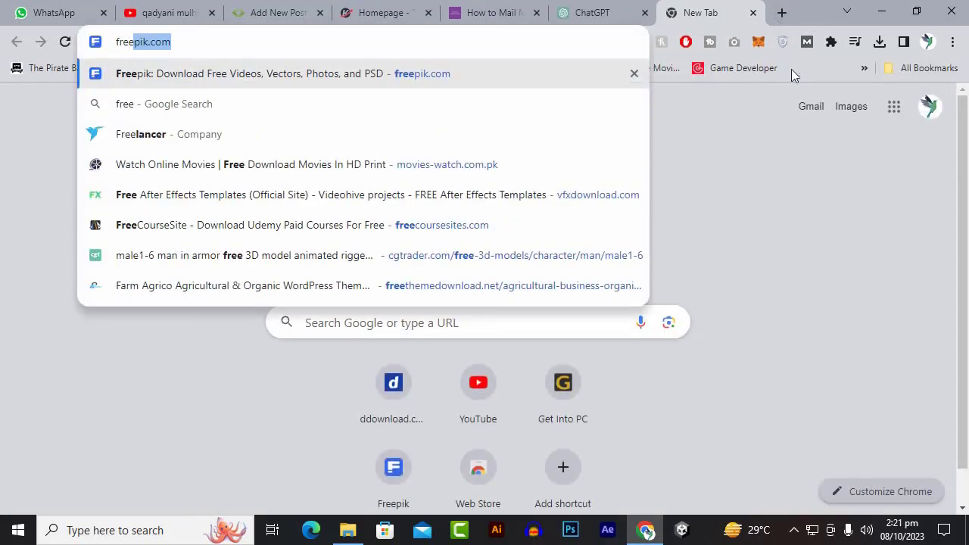
key("Return")
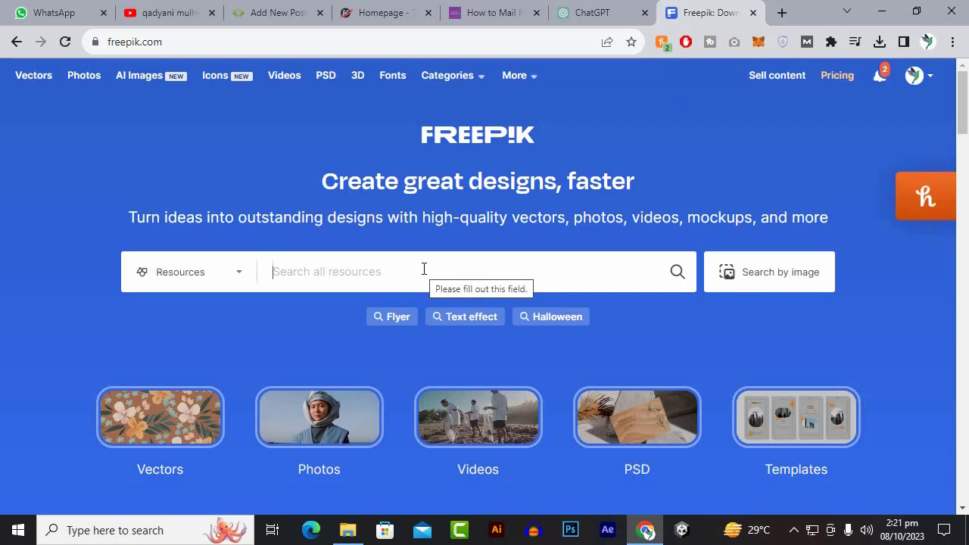
left_click(151, 81)
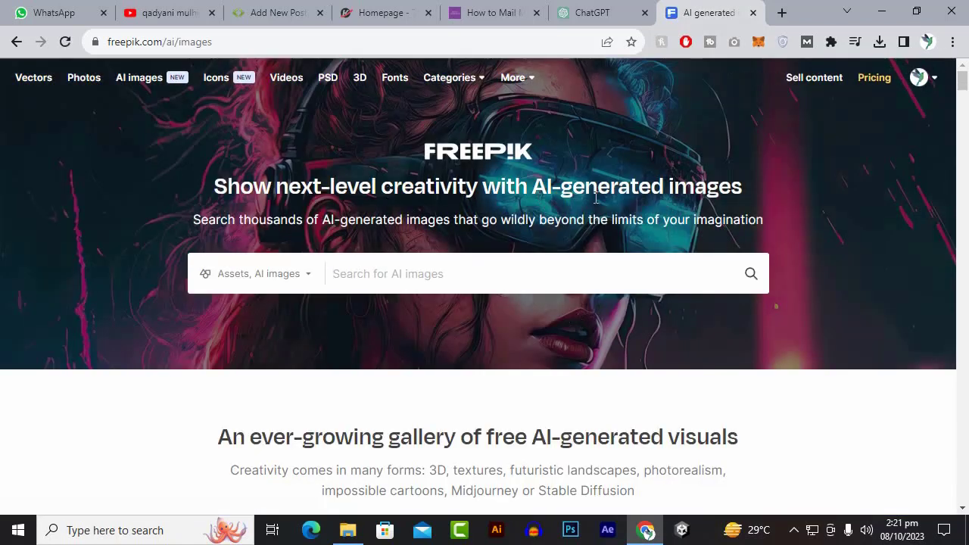
- Search Freepik's AI images for "blog post" and close the Adobe Stock pop-up window
scroll(603, 277, "down", 2)
scroll(604, 277, "down", 4)
scroll(603, 283, "up", 6)
type("se")
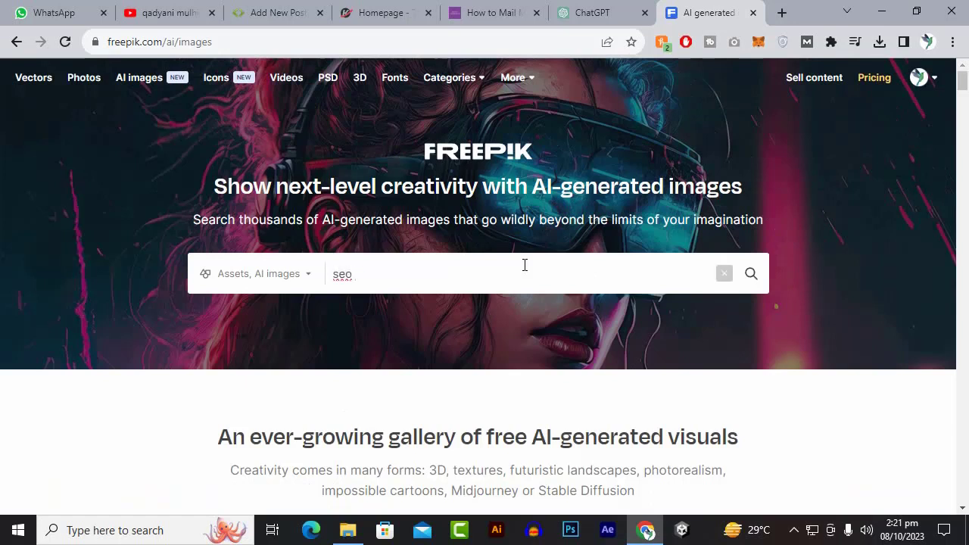
type("o")
key("BackSpace")
key("BackSpace")
type("blog post")
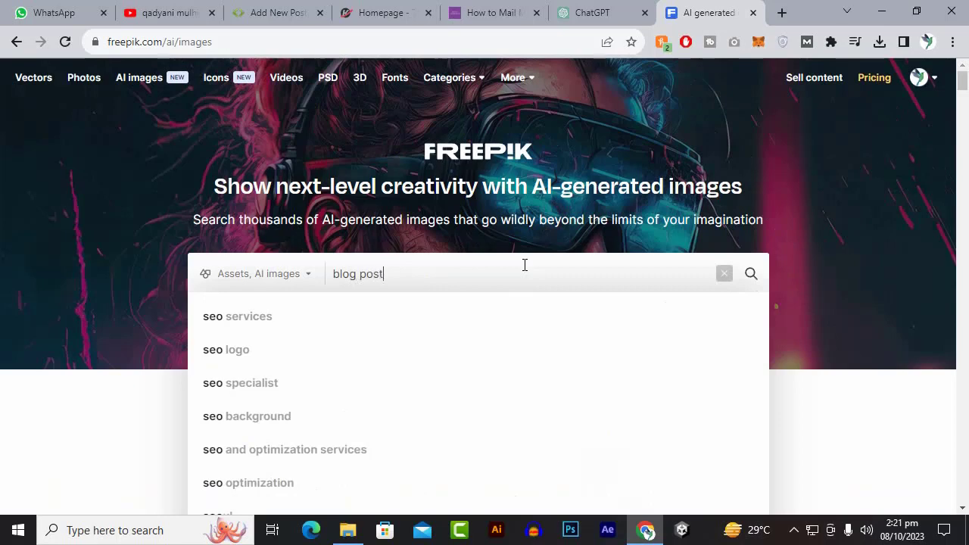
key("Return")
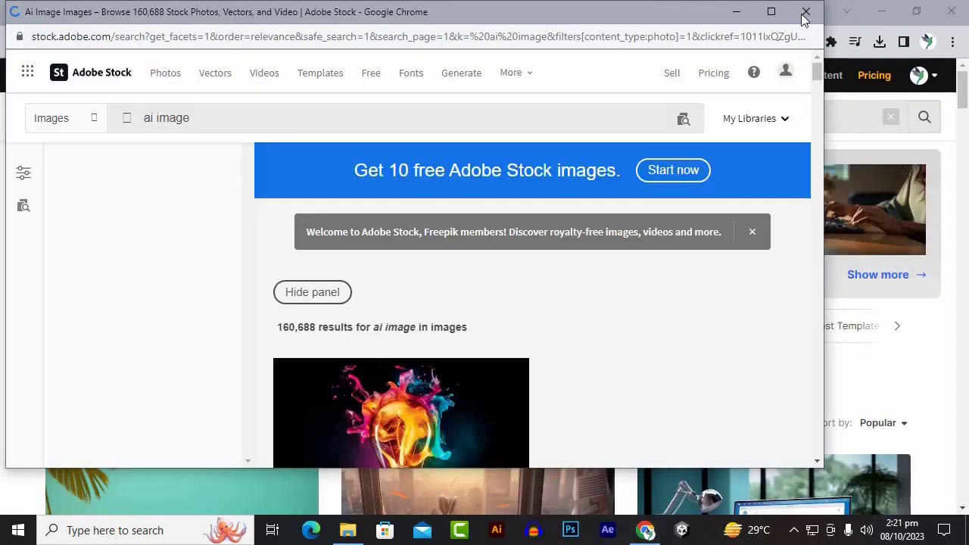
left_click(806, 11)
- Open the yellow typewriter image with the teal background from the results in a new browser tab
scroll(313, 320, "down", 4)
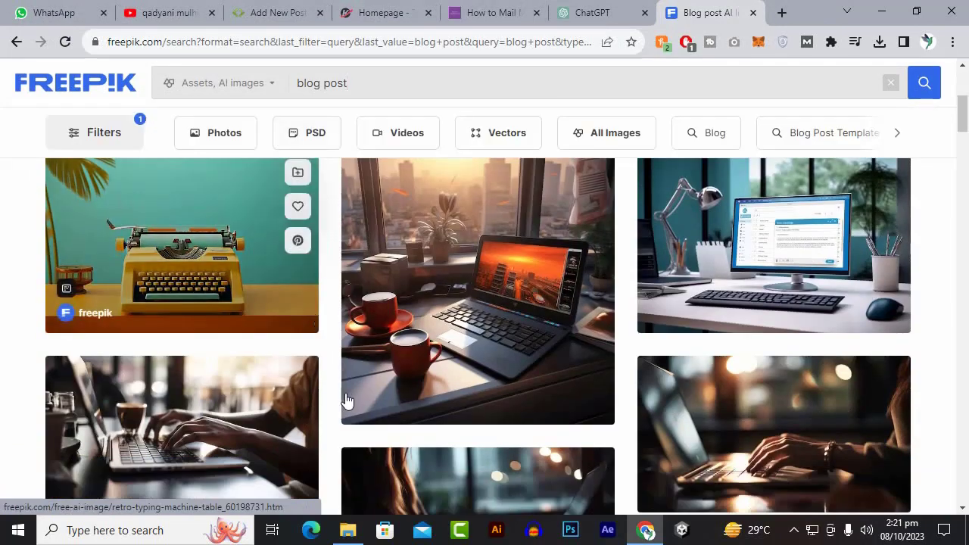
scroll(829, 417, "up", 1)
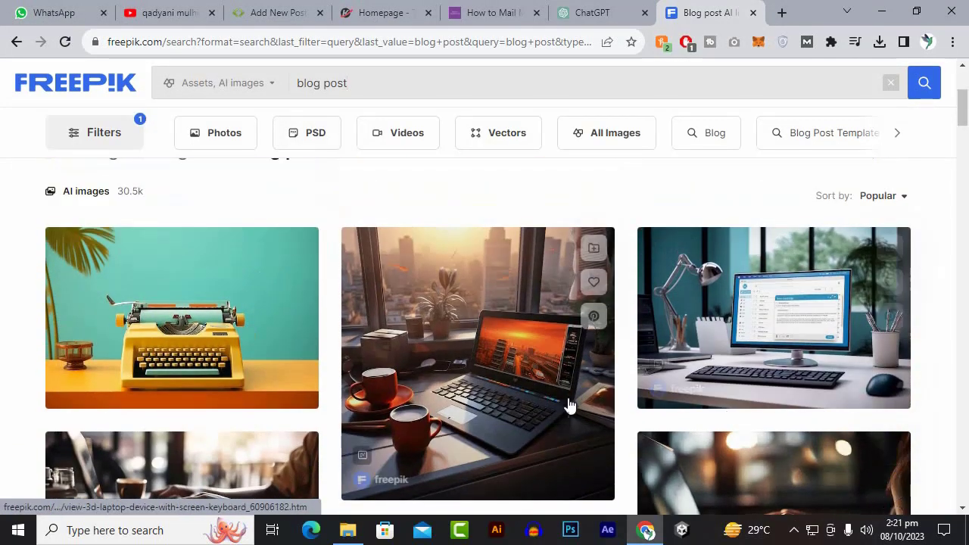
right_click(163, 279)
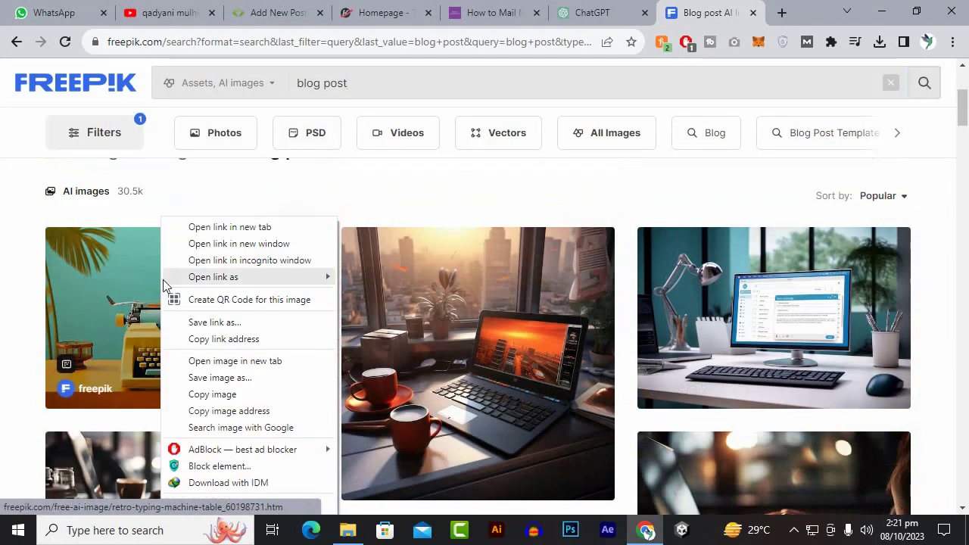
left_click(199, 230)
- Browse further through the "blog post" results and open the purple laptop on orange background image in a new browser tab
scroll(405, 459, "down", 3)
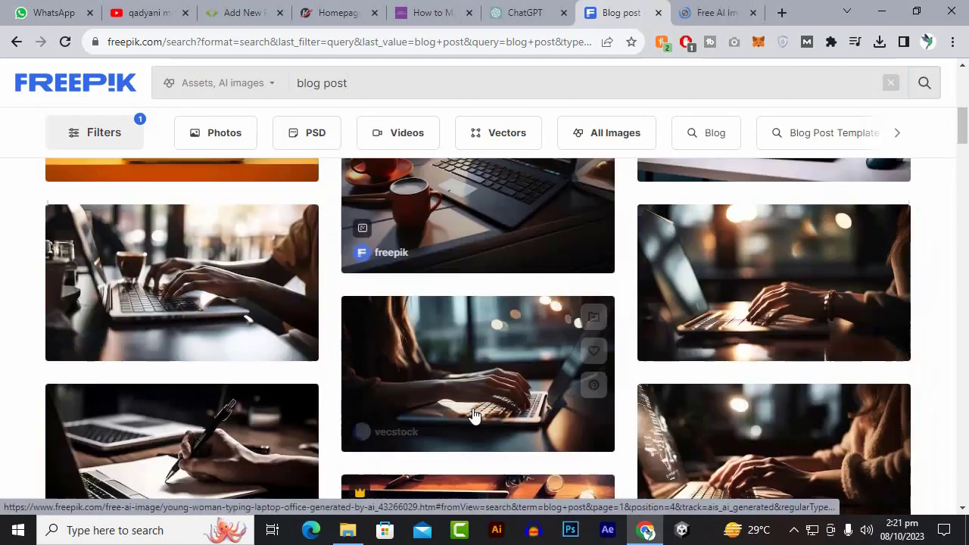
scroll(239, 418, "down", 5)
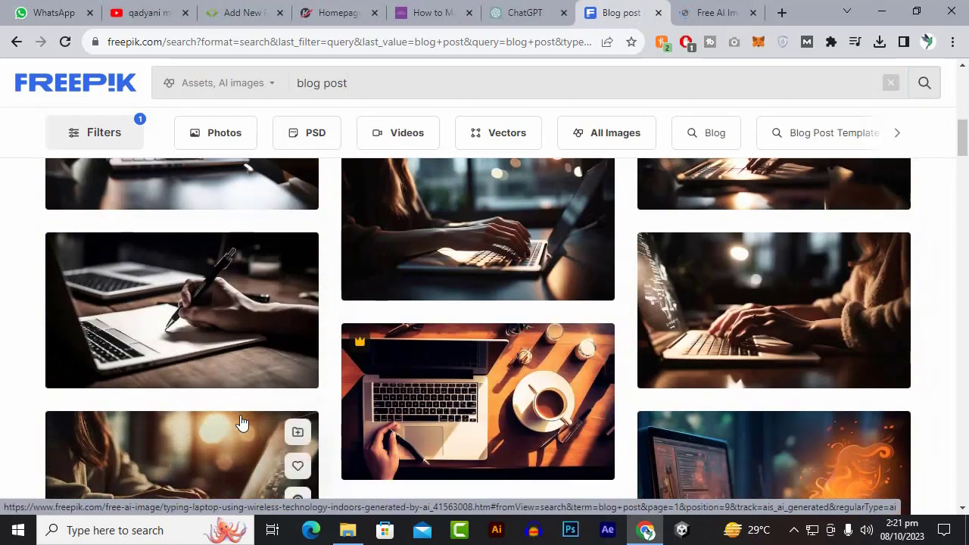
scroll(241, 422, "up", 5)
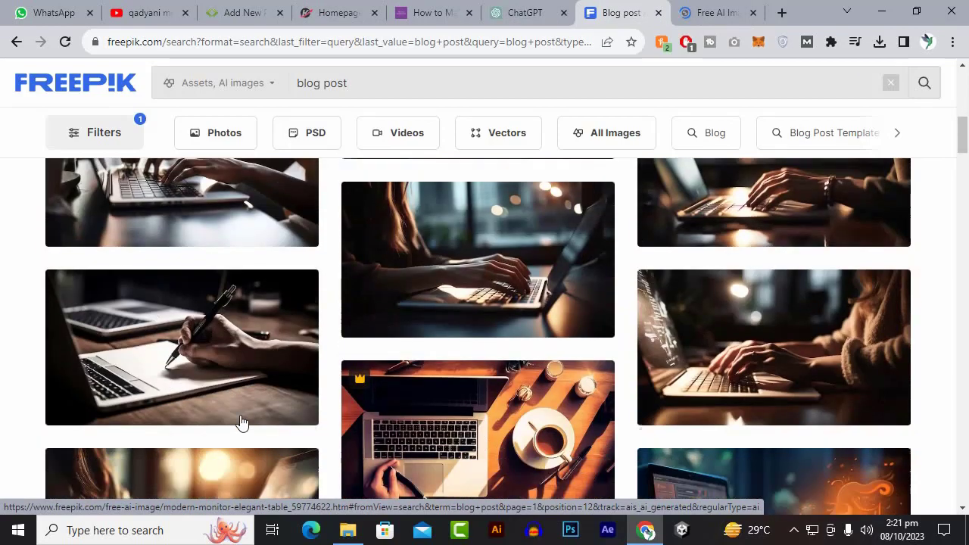
scroll(173, 389, "down", 7)
scroll(372, 388, "down", 2)
scroll(398, 345, "up", 10)
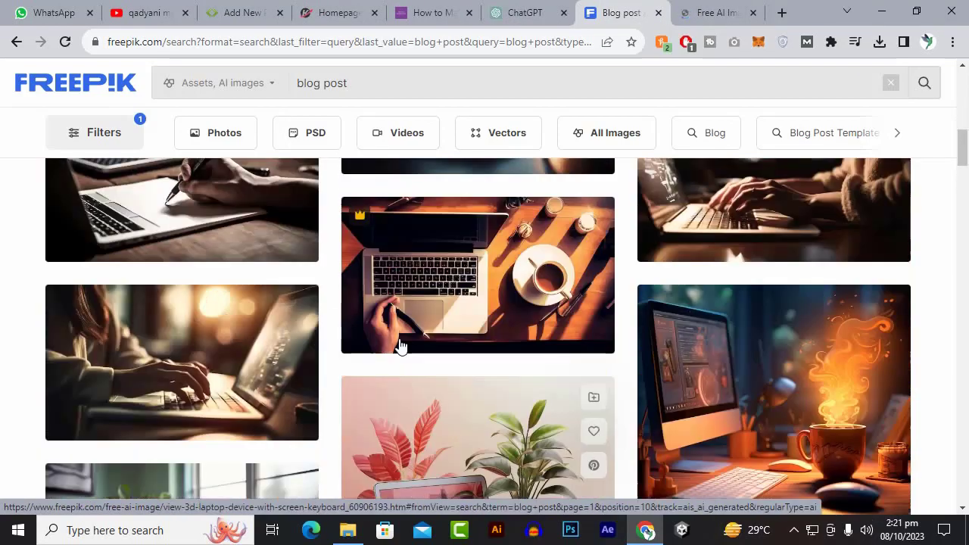
scroll(368, 298, "down", 6)
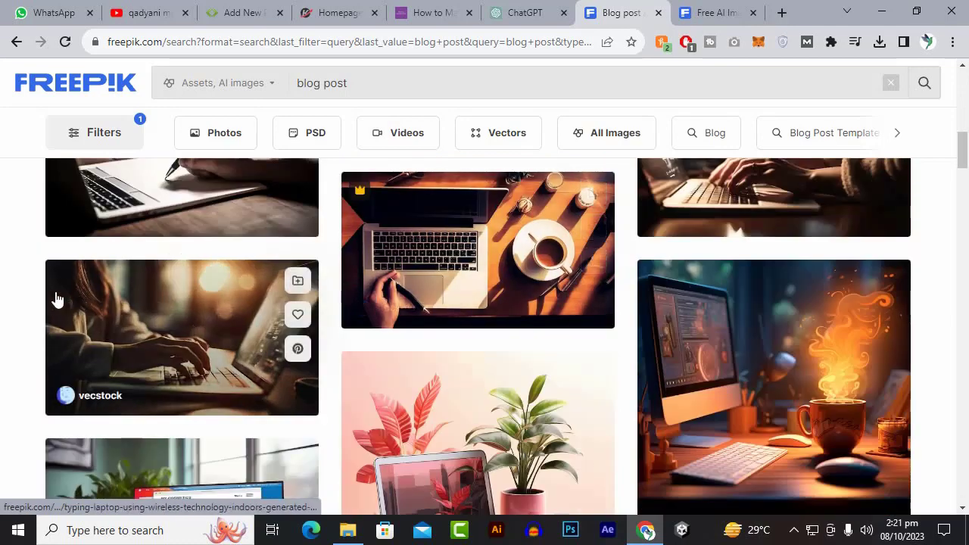
scroll(409, 301, "down", 2)
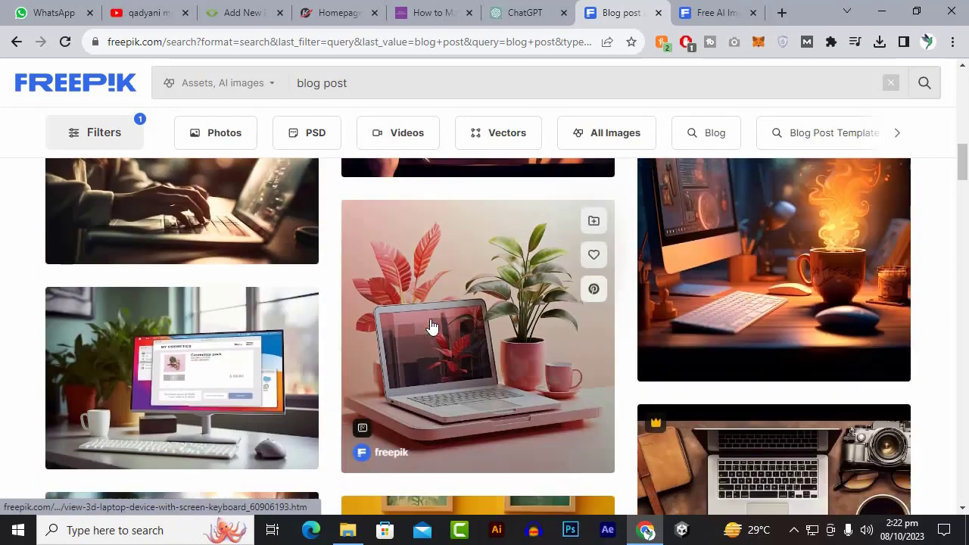
scroll(601, 288, "down", 3)
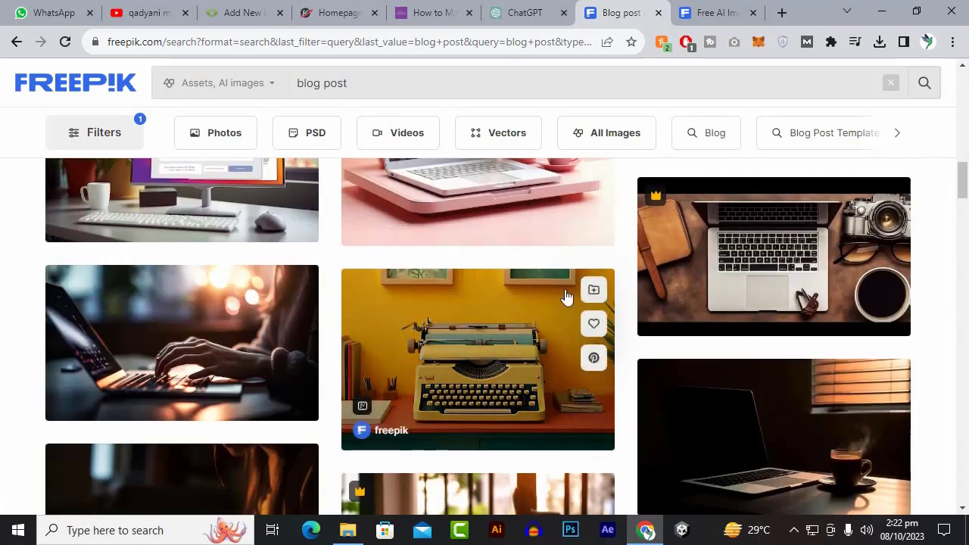
scroll(157, 325, "down", 3)
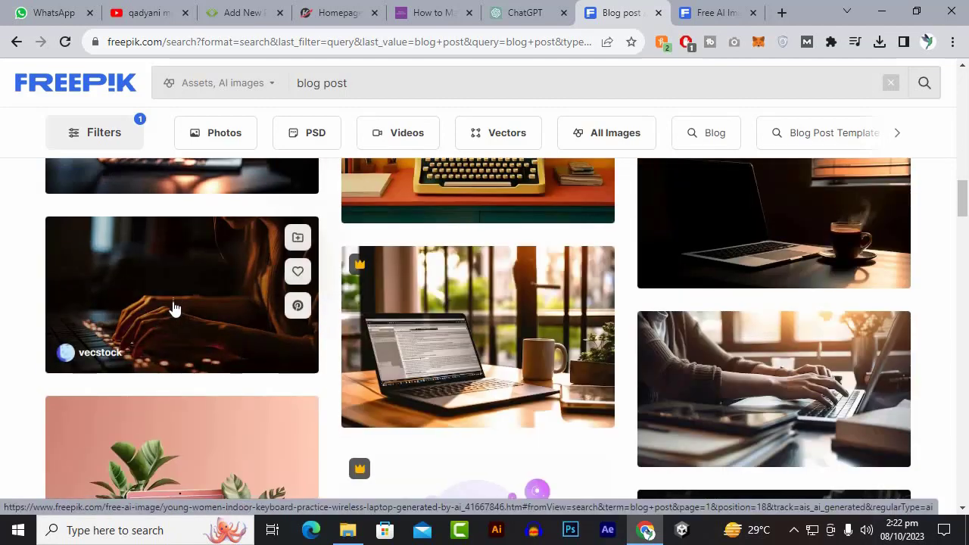
scroll(173, 308, "down", 3)
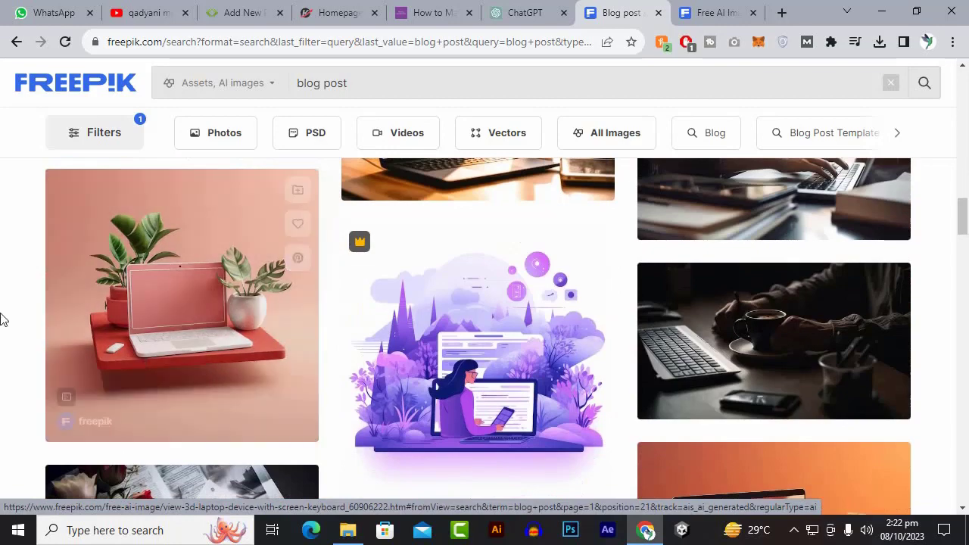
scroll(9, 327, "down", 3)
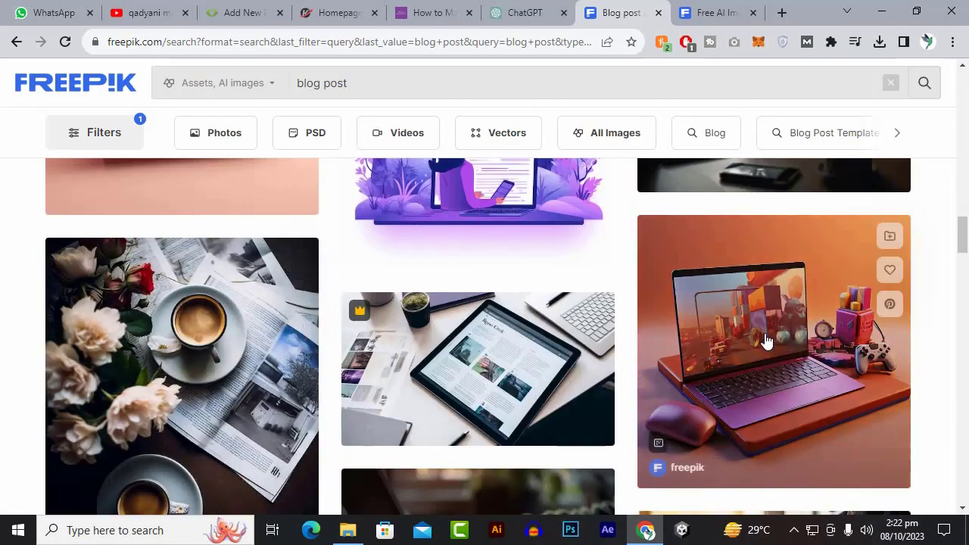
right_click(748, 306)
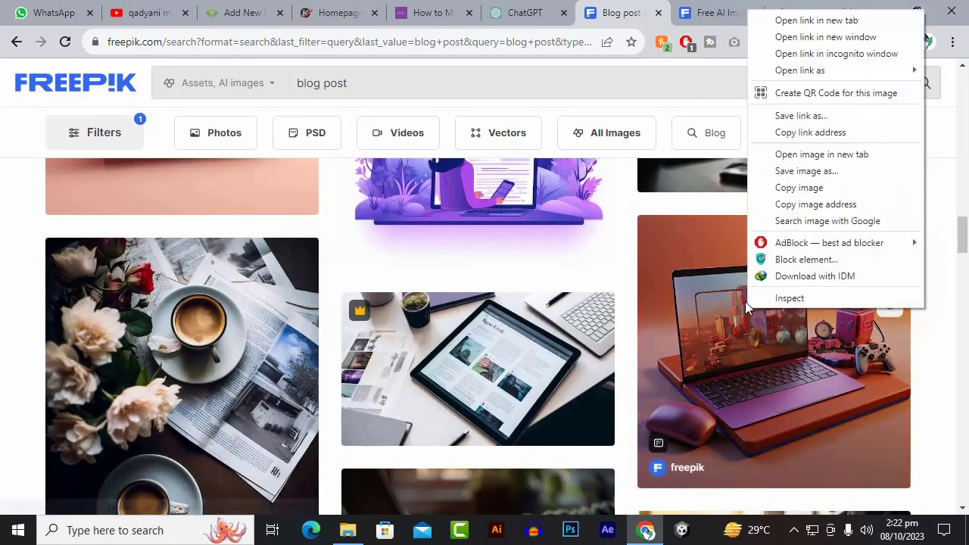
left_click(803, 23)
- Look through more "blog post" images, then switch to the yellow typewriter image's download page
scroll(598, 268, "down", 3)
scroll(602, 288, "down", 3)
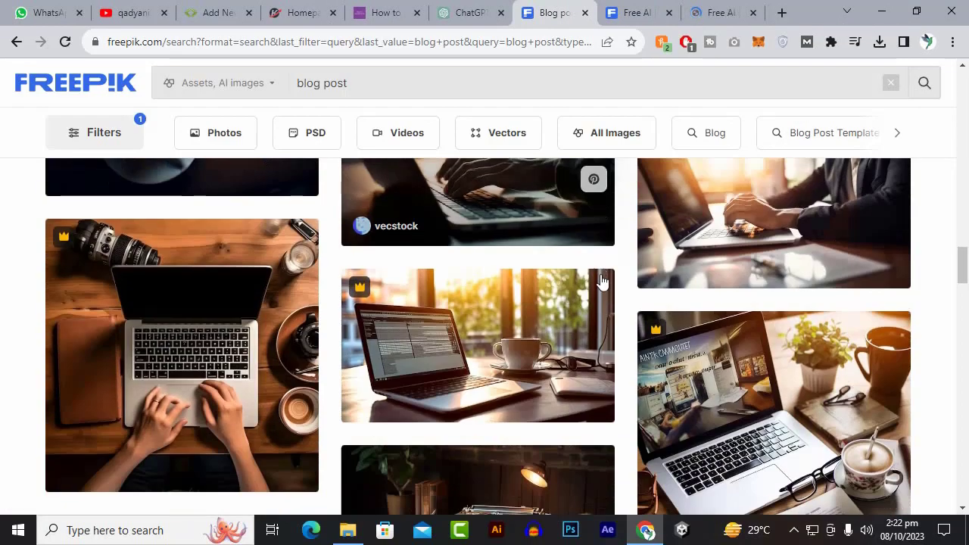
scroll(605, 311, "up", 6)
scroll(605, 313, "up", 15)
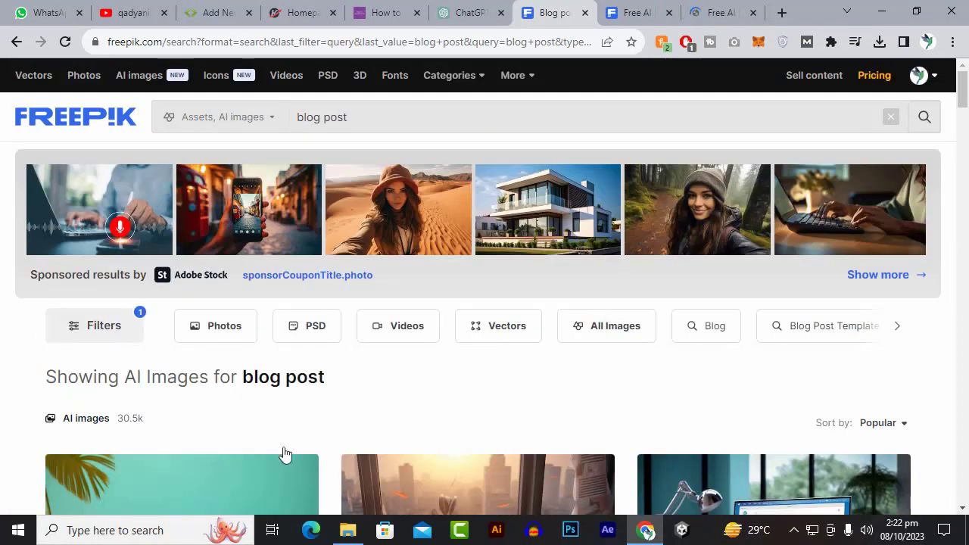
left_click_drag(48, 377, 450, 390)
left_click(452, 389)
left_click(613, 8)
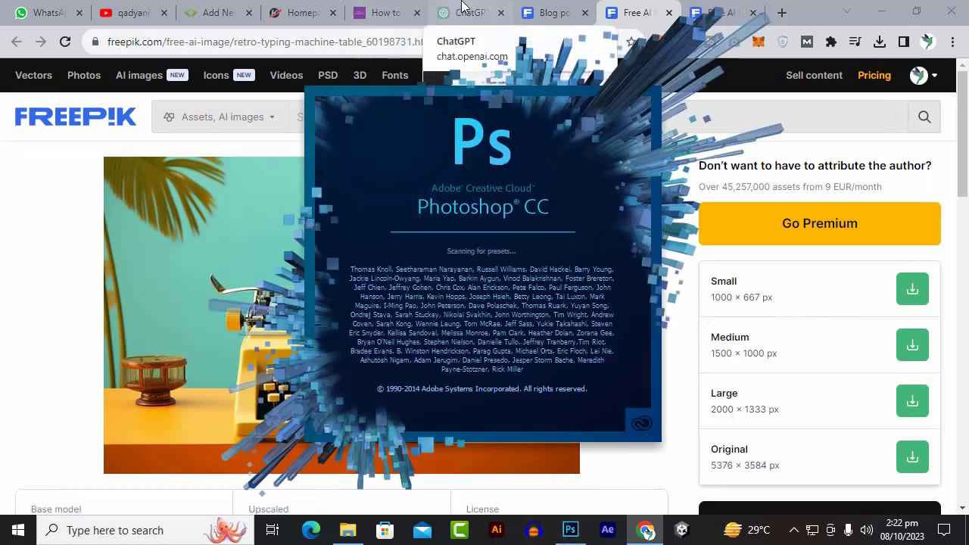
- Close the Trak.in page and, from the WordPress post editor, open the Tech Developers site in a new browser tab
left_click(302, 8)
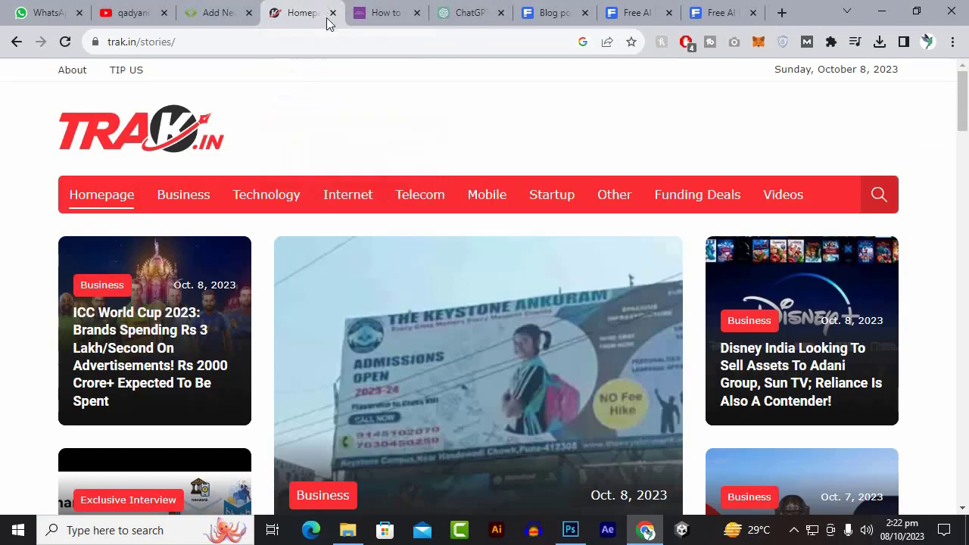
left_click(332, 13)
left_click(219, 13)
mouse_move(64, 78)
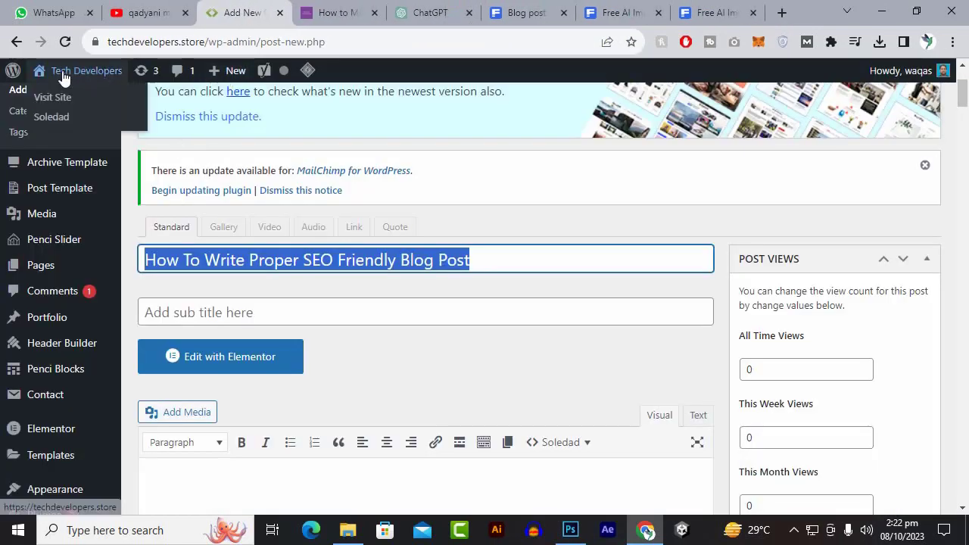
right_click(62, 97)
left_click(86, 102)
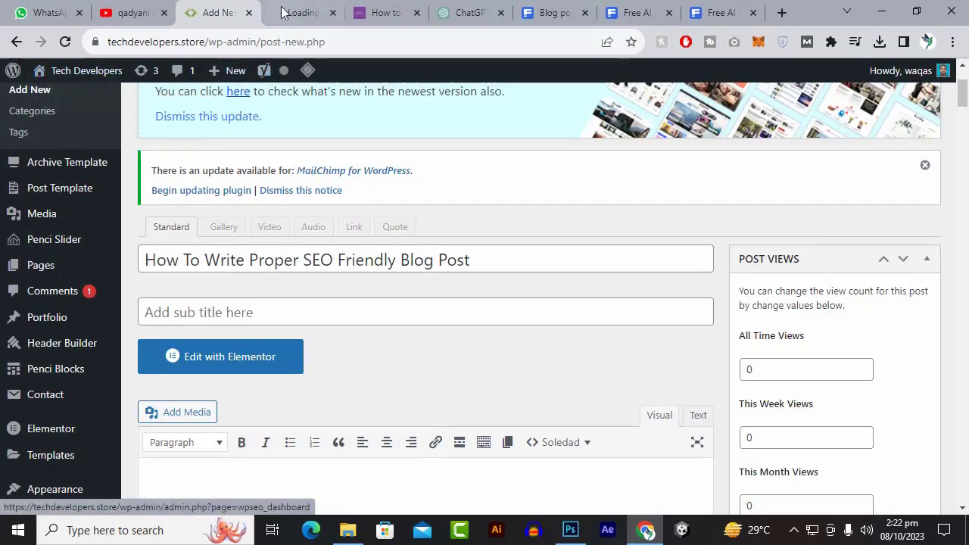
left_click(281, 10)
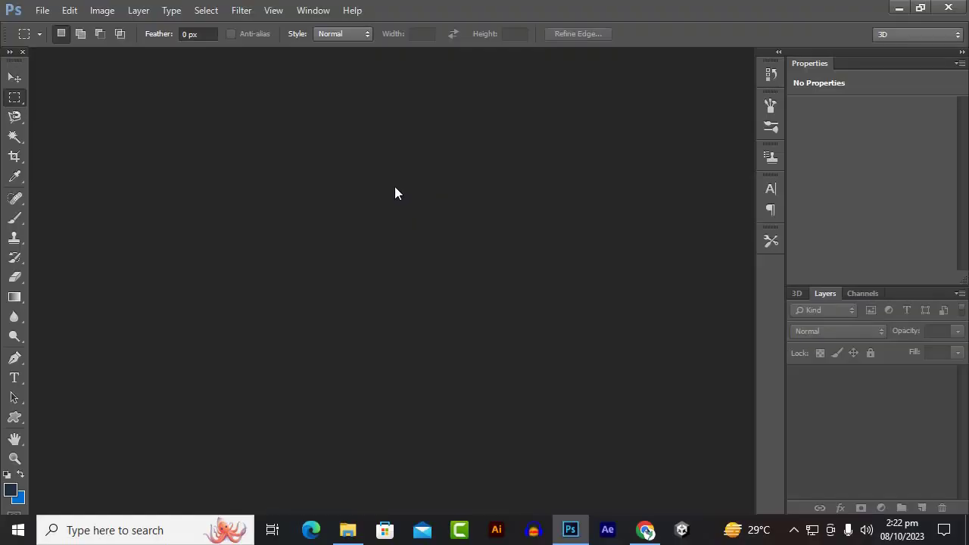
- Return to Chrome, open the Tech Developers site's Blog page and examine the featured images of its published posts
left_click(645, 530)
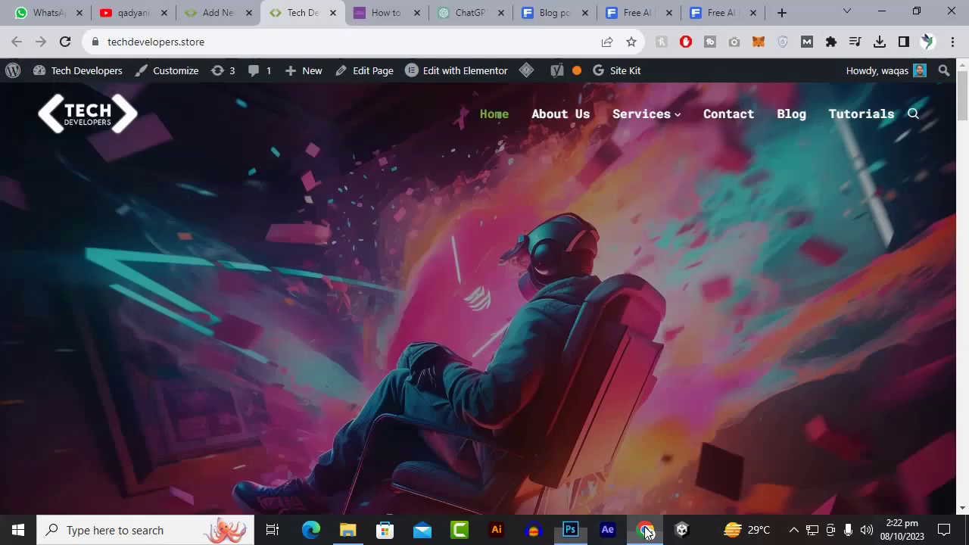
left_click(791, 115)
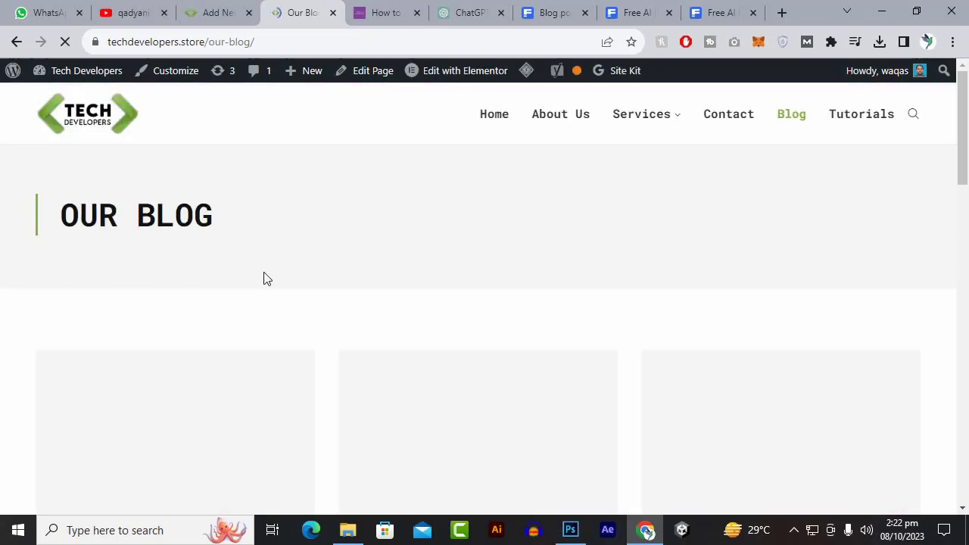
scroll(264, 277, "down", 3)
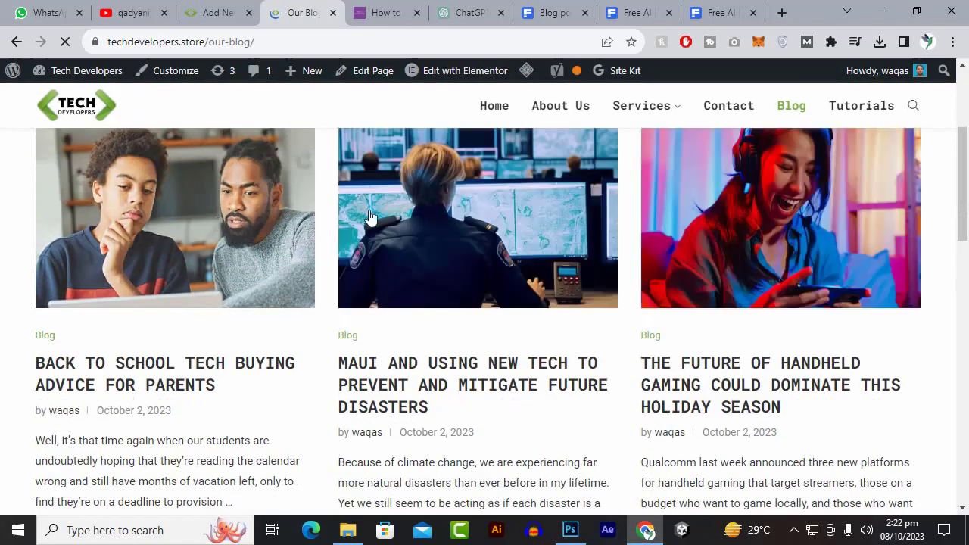
scroll(753, 311, "down", 7)
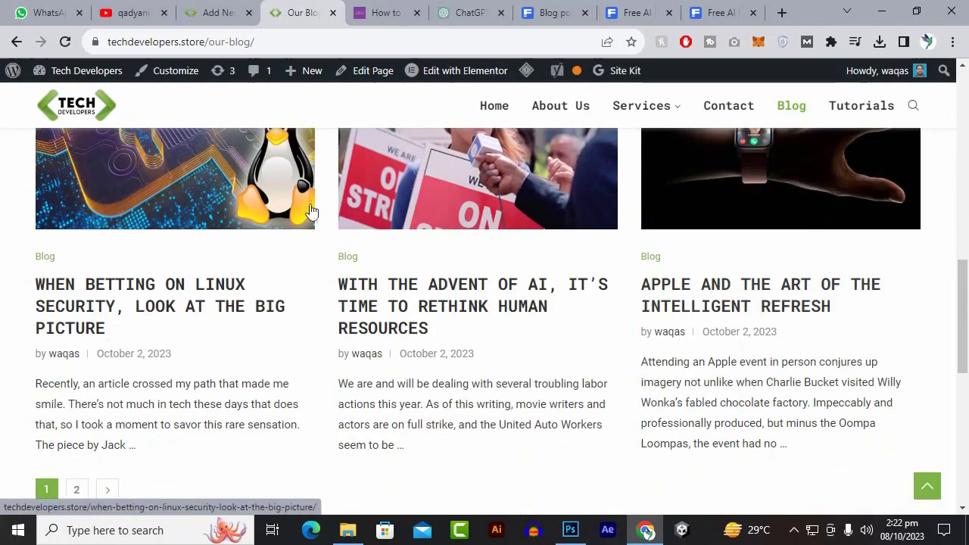
scroll(240, 268, "up", 3)
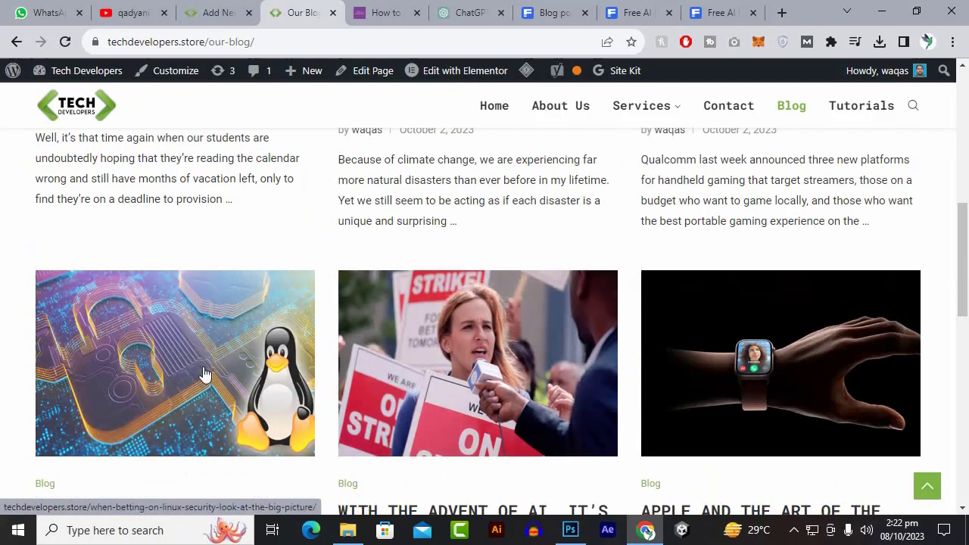
scroll(202, 374, "down", 10)
scroll(232, 279, "up", 5)
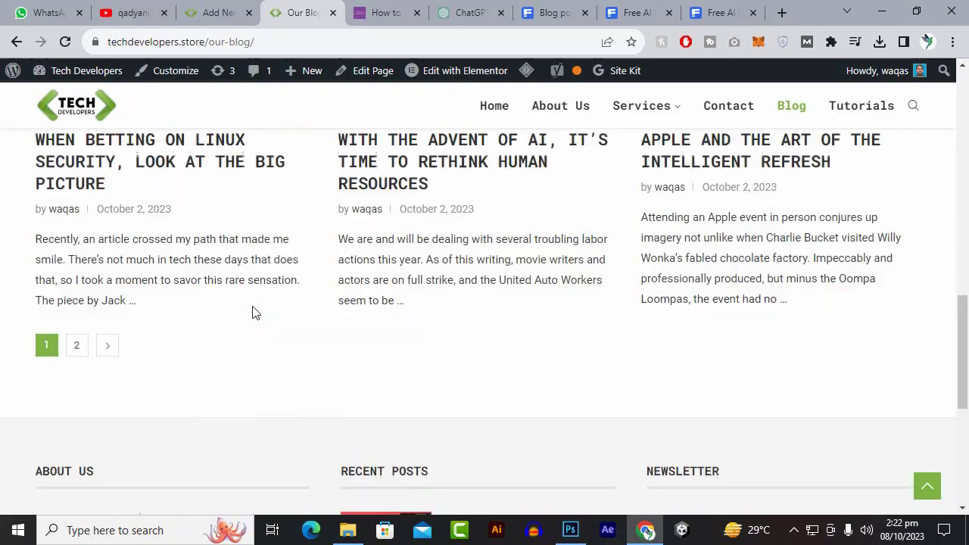
scroll(233, 210, "up", 5)
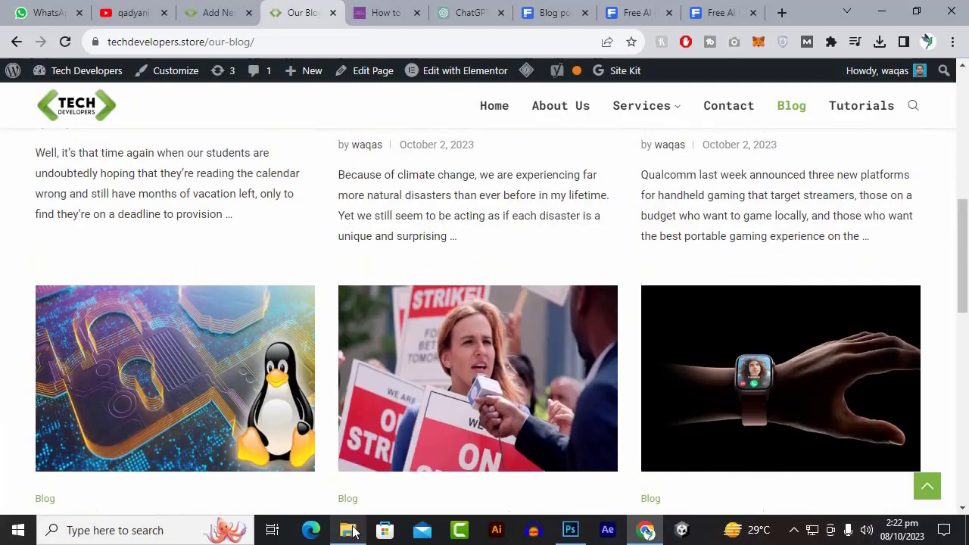
- Switch to File Explorer, look through the image files in the Desktop folder, and return to Chrome
left_click(348, 530)
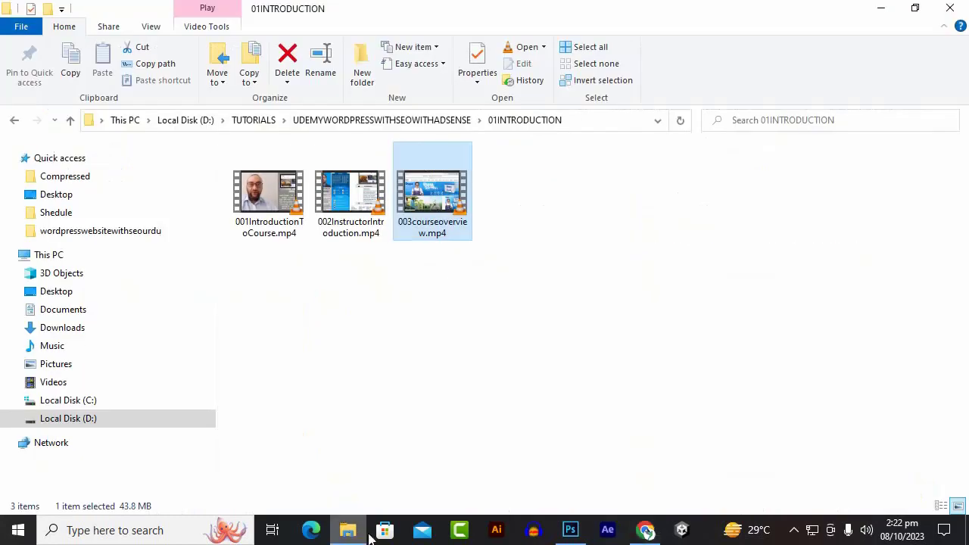
left_click(70, 195)
scroll(598, 330, "down", 5)
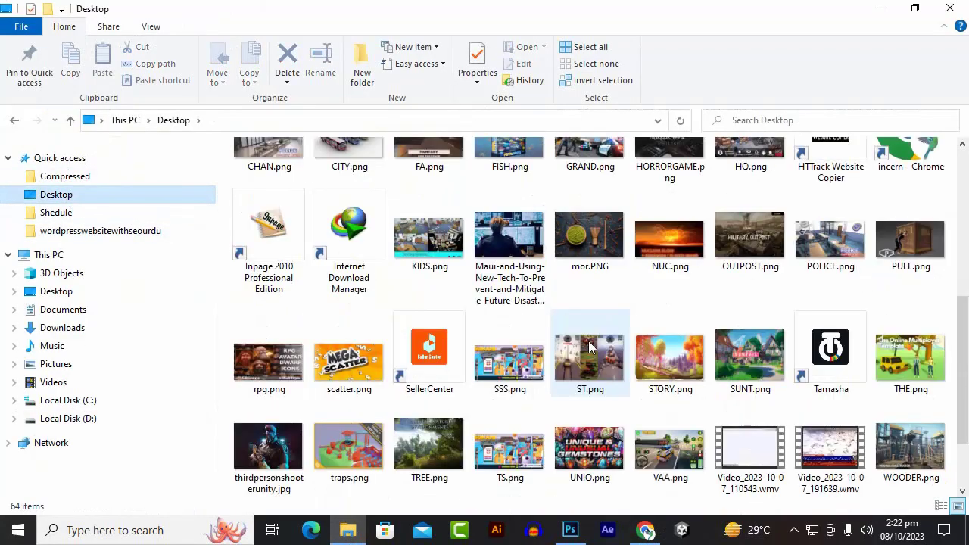
scroll(588, 340, "down", 2)
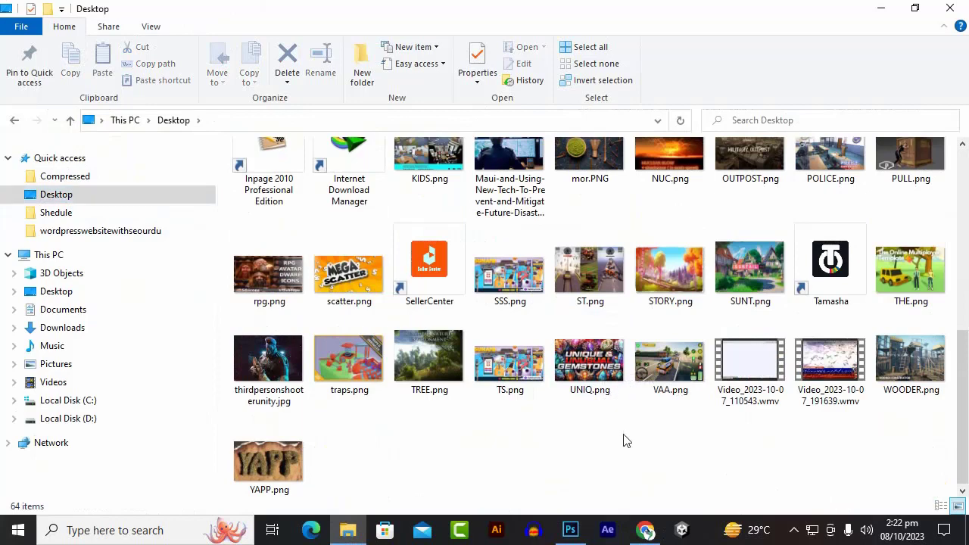
left_click(645, 530)
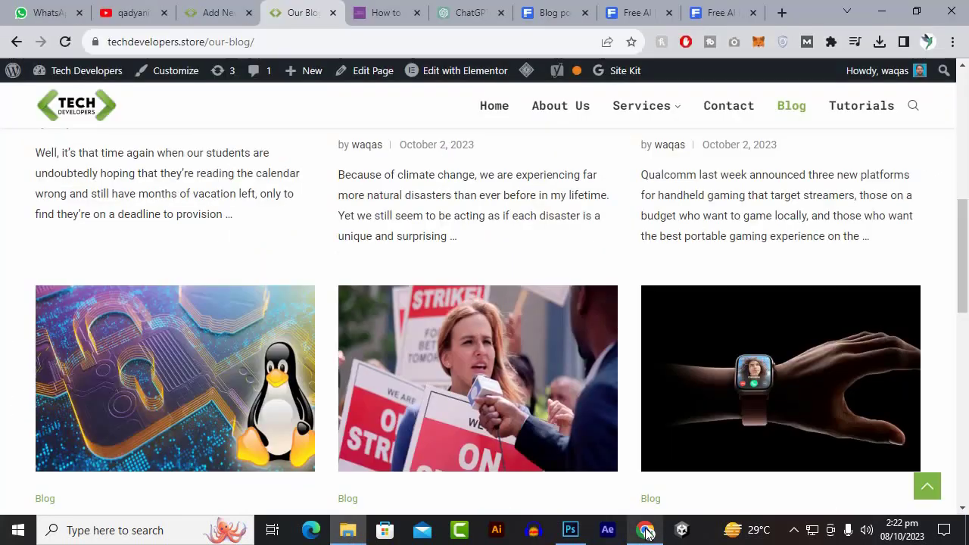
- Save the "With the Advent of AI" post's featured image to the Desktop as With-the-Advent-of-AI.jpg and open it in Photoshop
left_click(471, 393)
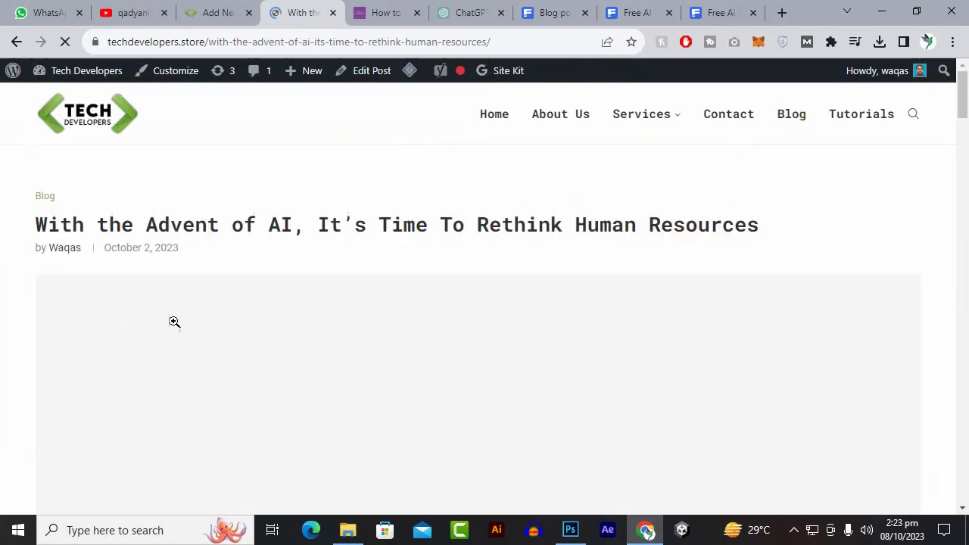
scroll(292, 329, "down", 2)
left_click(311, 271)
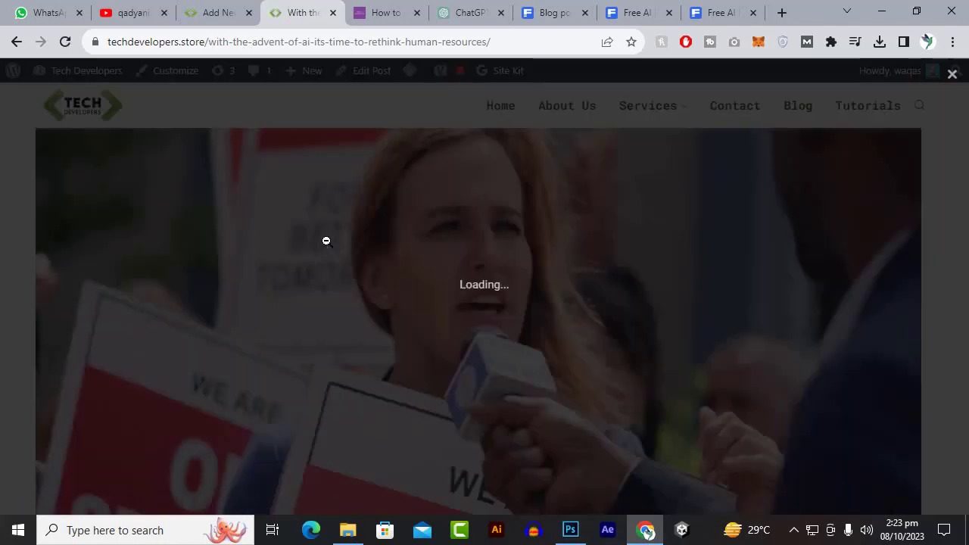
right_click(327, 241)
left_click(381, 299)
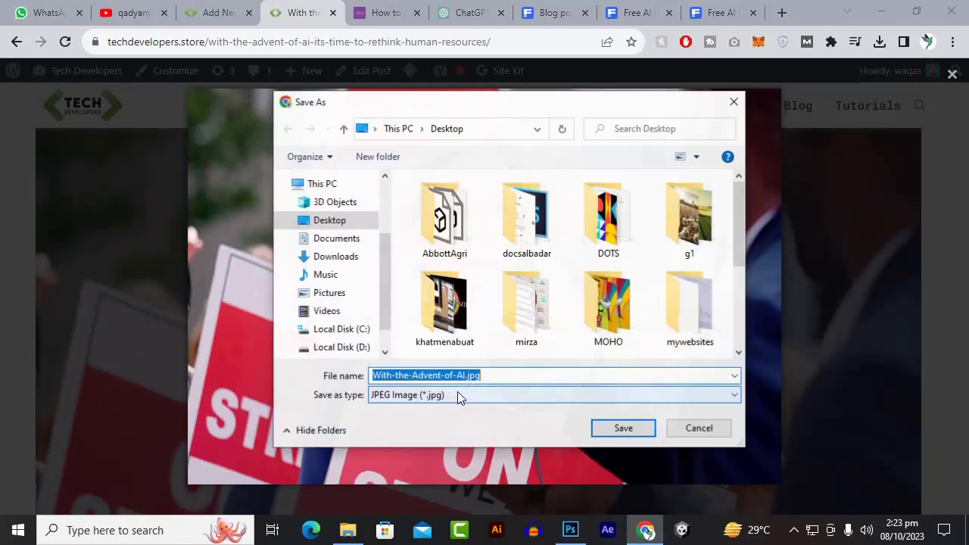
left_click(615, 426)
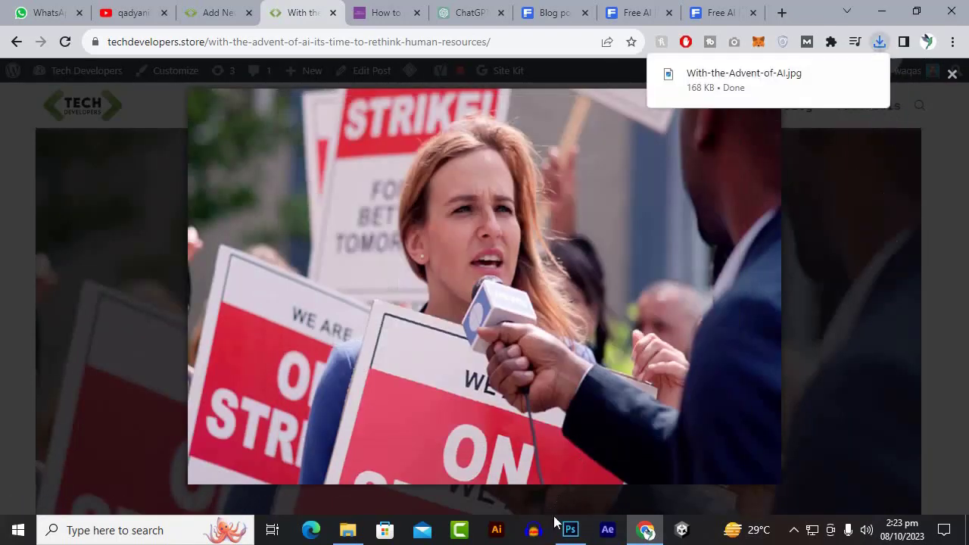
left_click(844, 75)
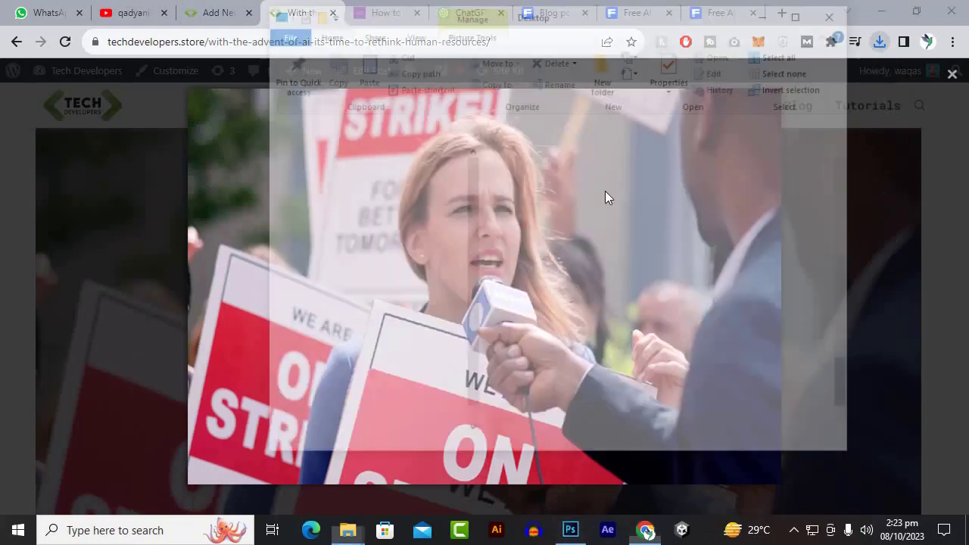
left_click_drag(881, 397, 363, 354)
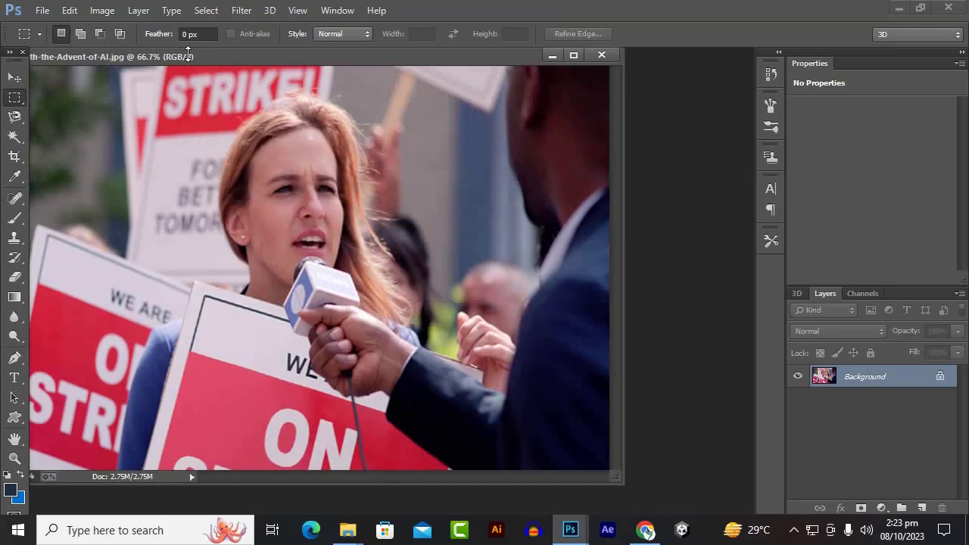
- Check the picture's pixel dimensions in Image Size and convert its locked background into a regular layer
left_click(101, 11)
left_click(130, 123)
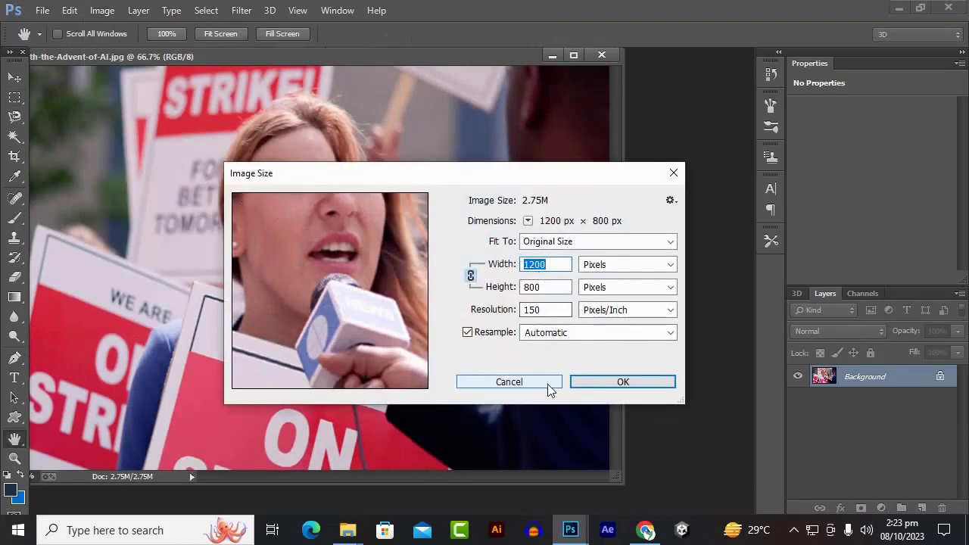
left_click(605, 383)
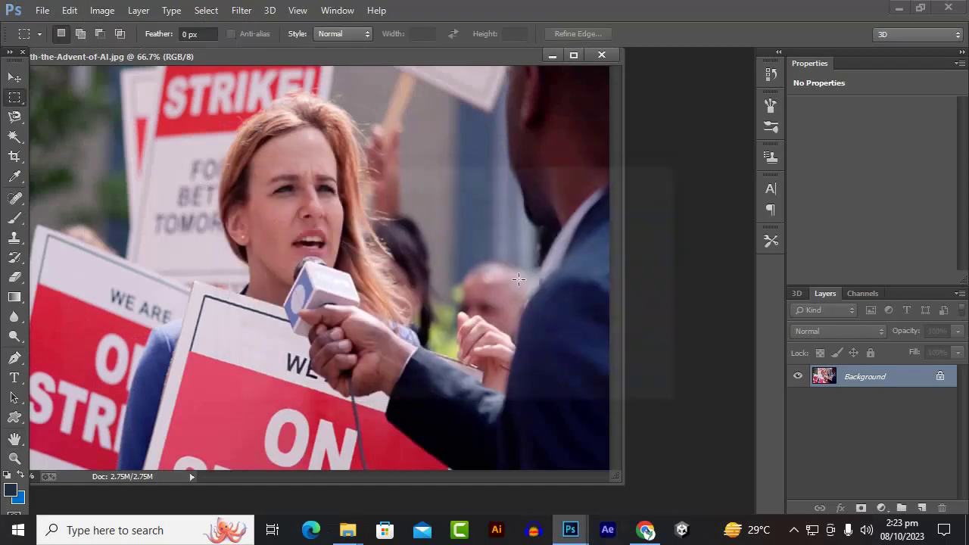
double_click(914, 386)
left_click(613, 165)
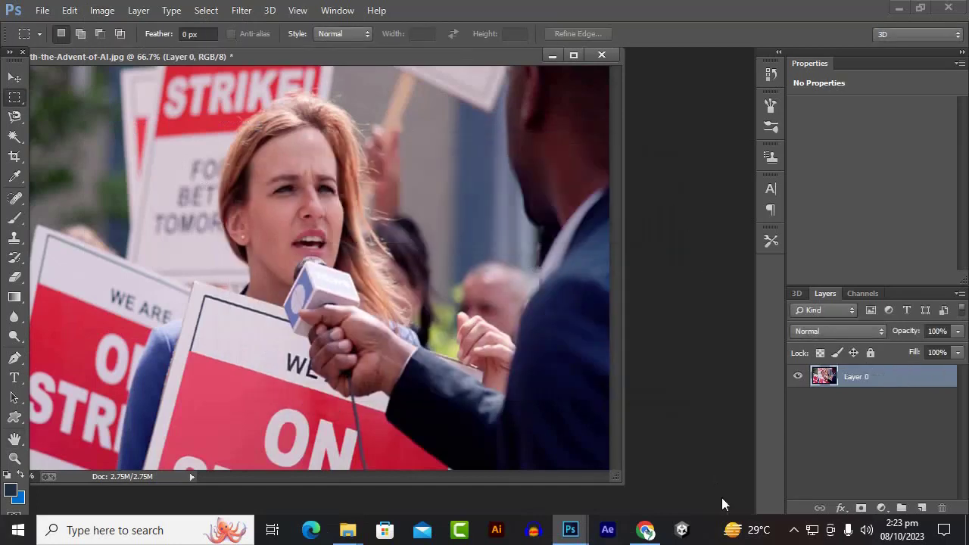
- Switch to Chrome and download the purple laptop image from its Freepik page in Medium size, 1500 × 1500 px
left_click(645, 531)
left_click(719, 12)
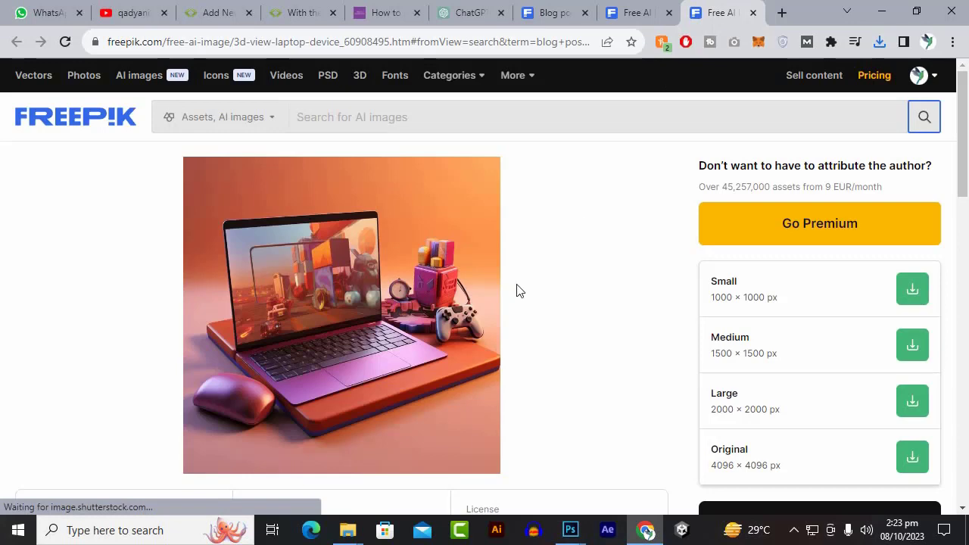
scroll(405, 347, "down", 1)
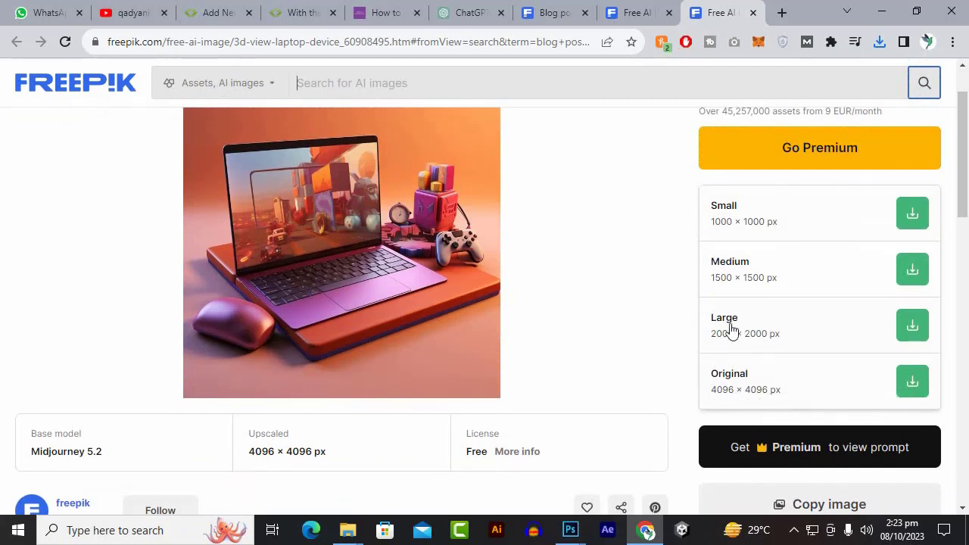
left_click(912, 271)
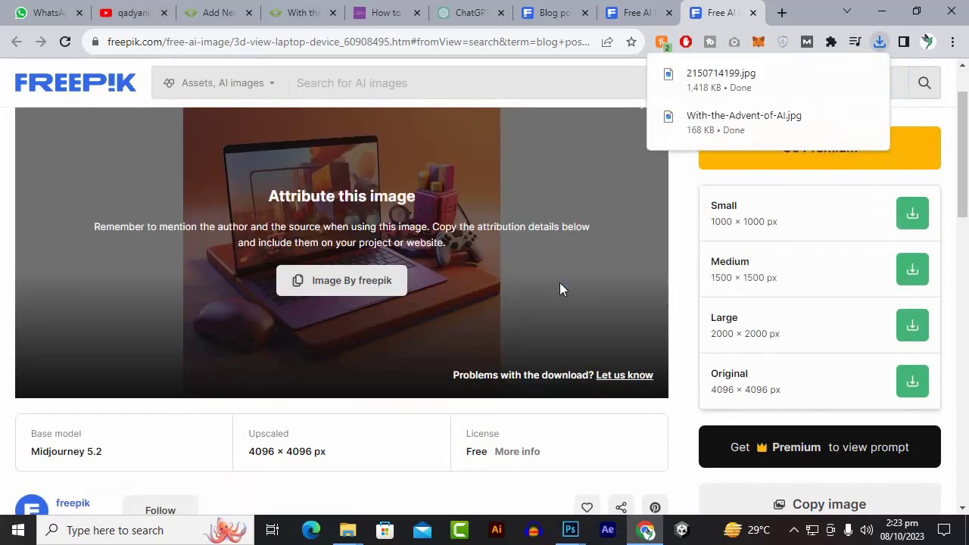
- Place the downloaded laptop image in the Photoshop document and resize it to about 1210 × 1063 px, covering the whole canvas
left_click(843, 76)
left_click_drag(280, 190, 405, 174)
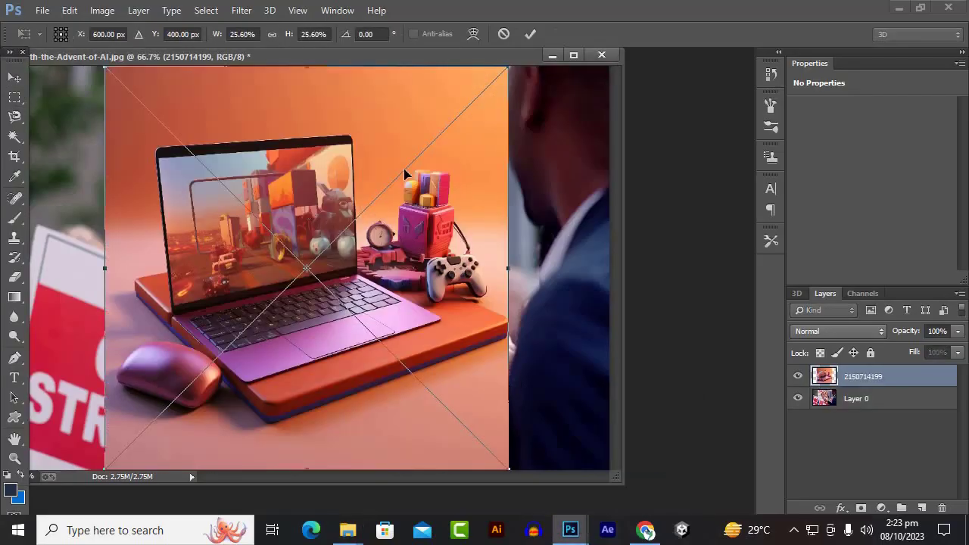
key("ctrl+minus")
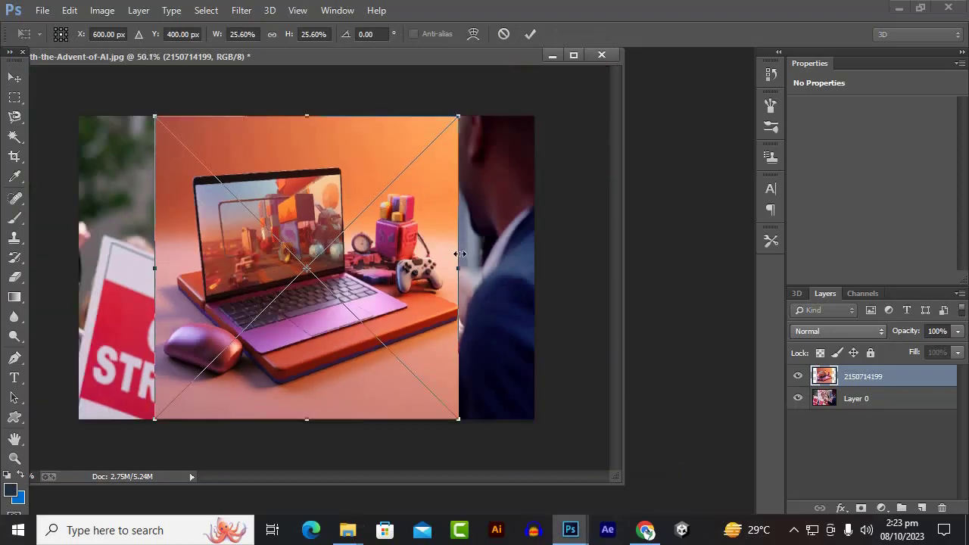
scroll(354, 257, "down", 1)
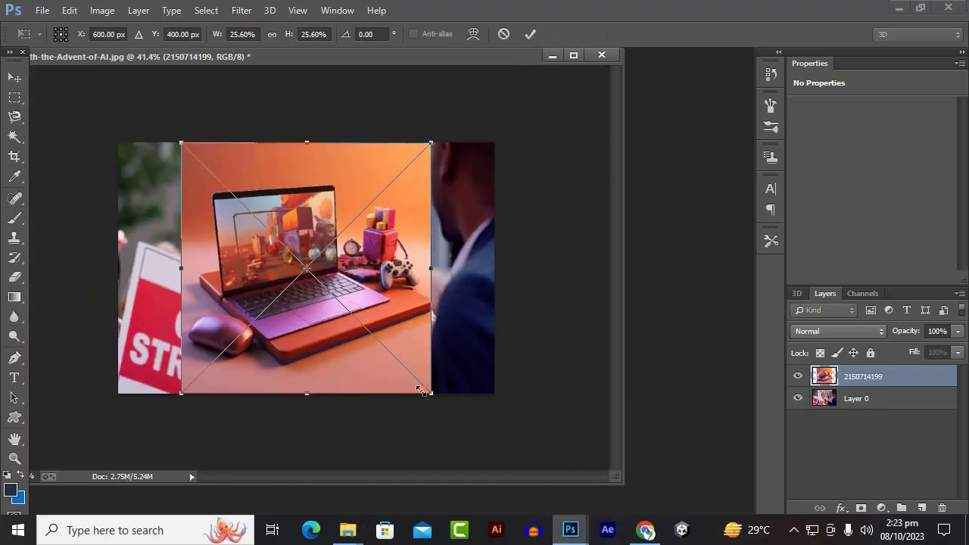
left_click_drag(430, 395, 466, 428)
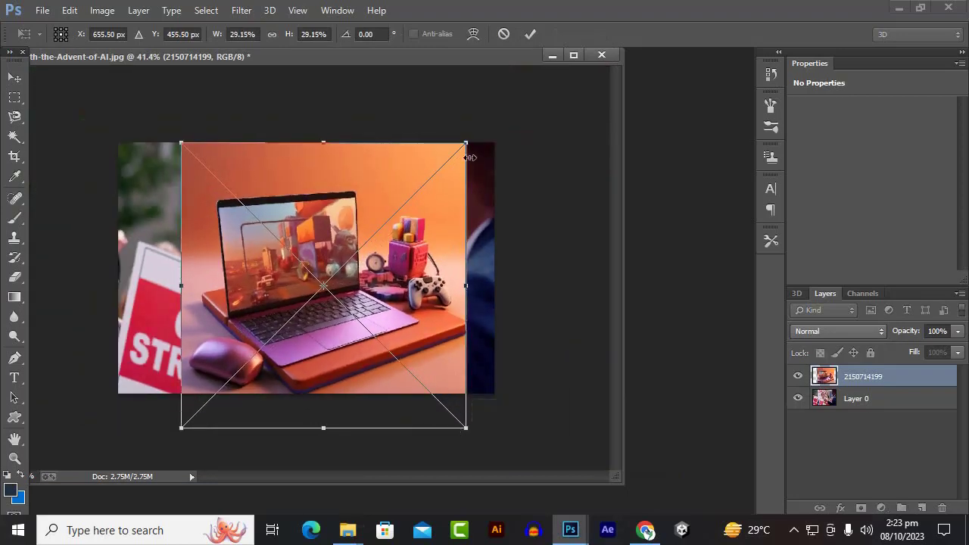
left_click_drag(466, 143, 518, 100)
left_click_drag(461, 198, 394, 204)
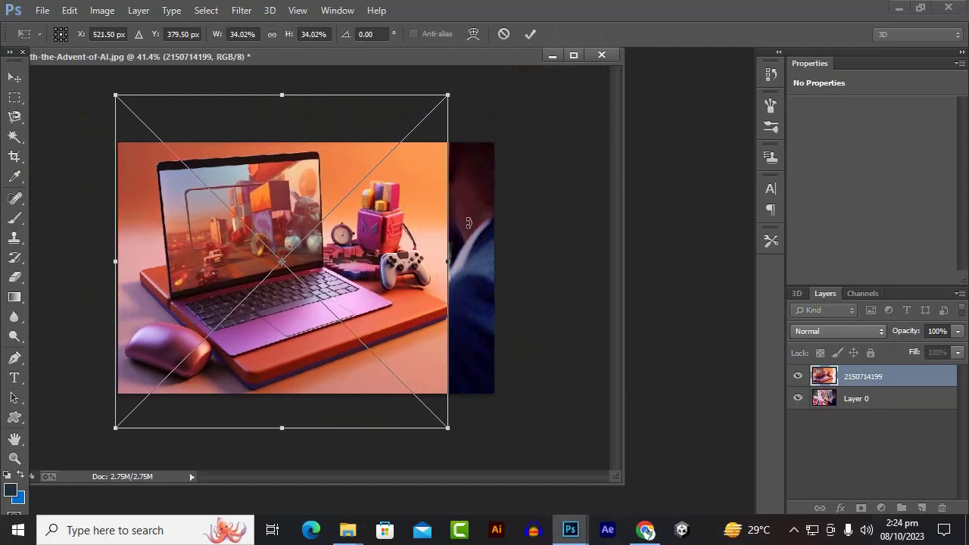
left_click_drag(451, 261, 494, 264)
key("Return")
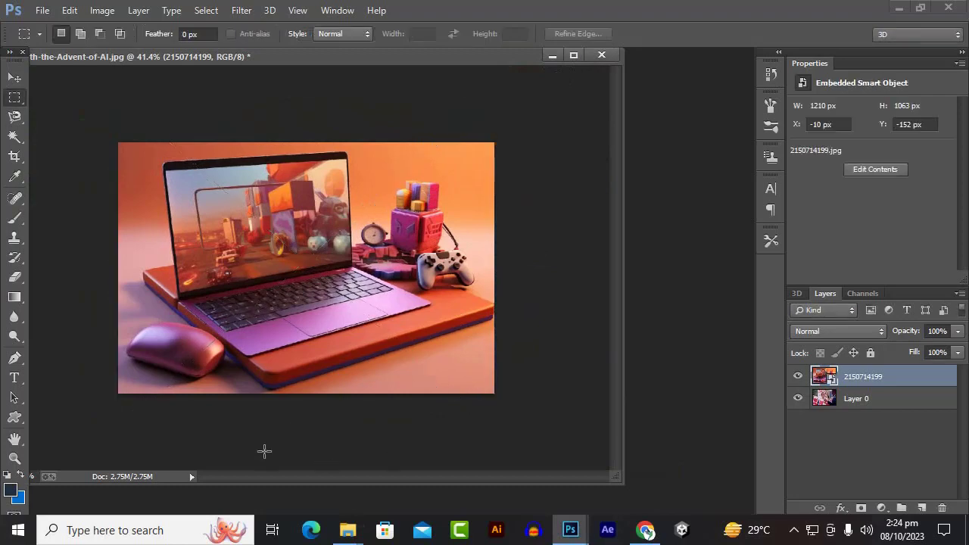
- Save the composition to the Desktop in JPEG format with the file name howtowriteblog
left_click(42, 10)
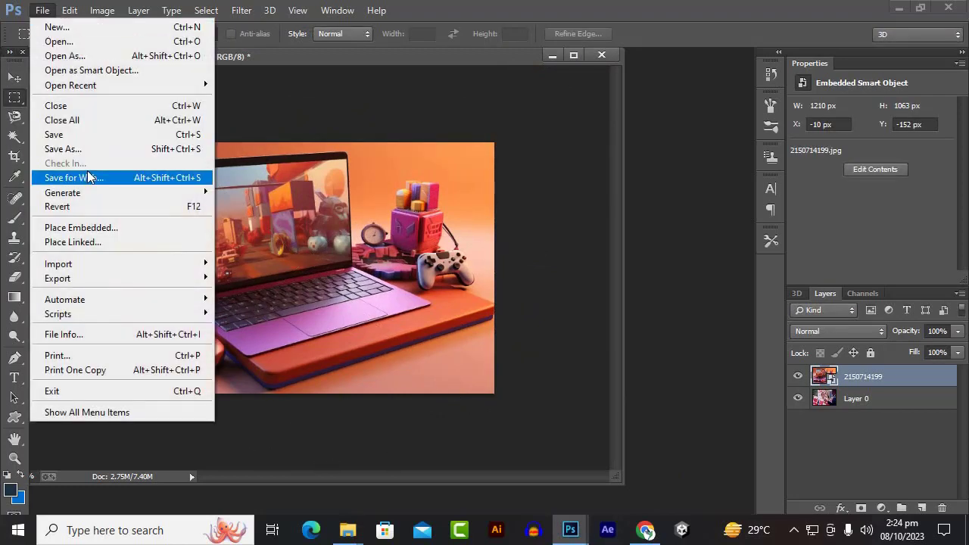
left_click(91, 148)
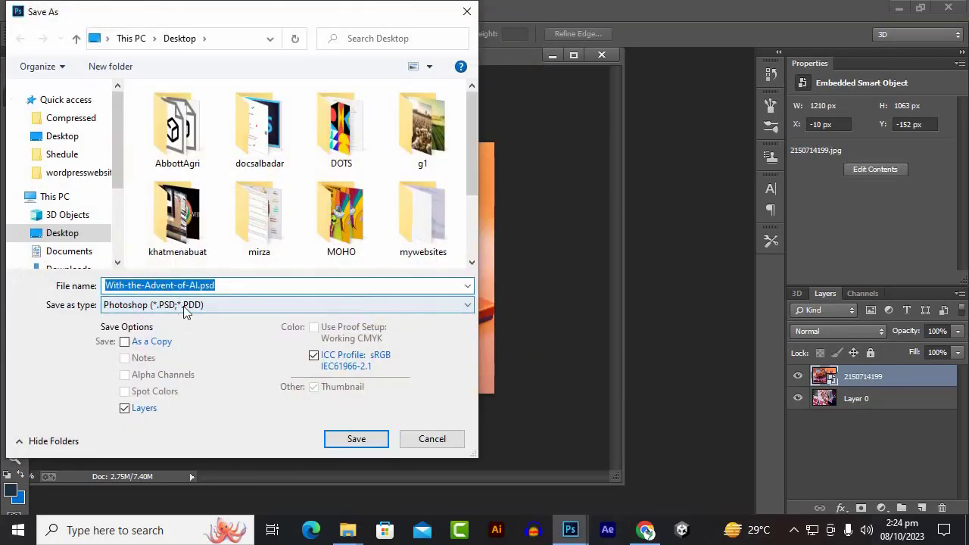
left_click(114, 304)
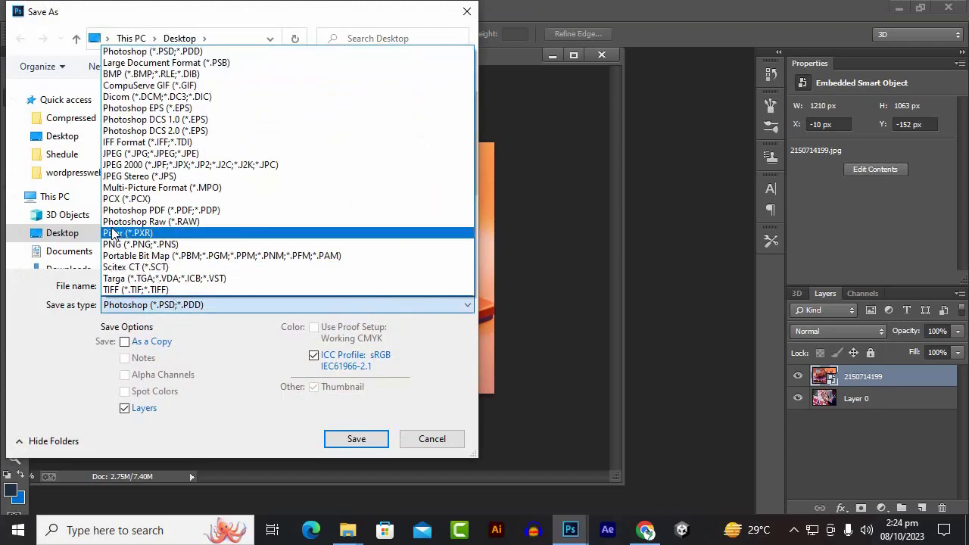
left_click(127, 153)
left_click(168, 286)
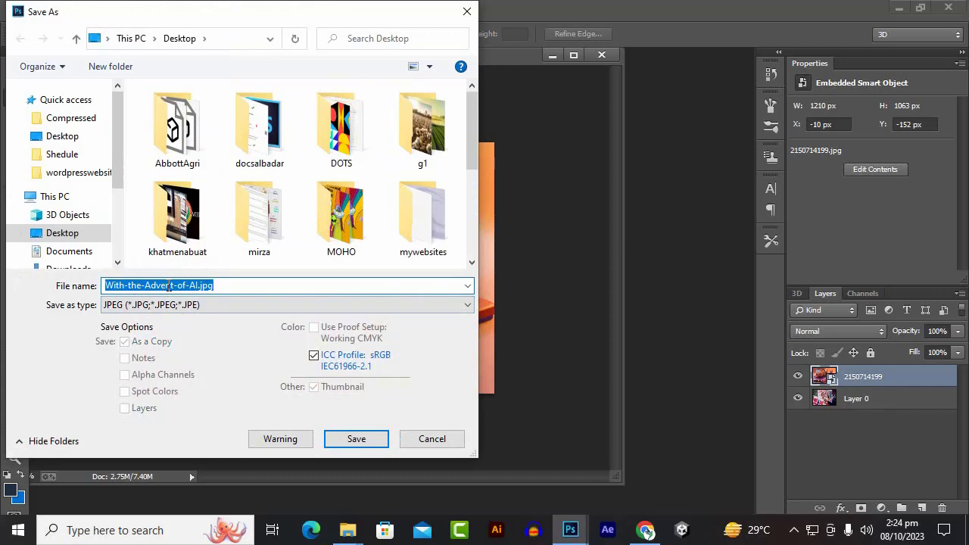
type("howto")
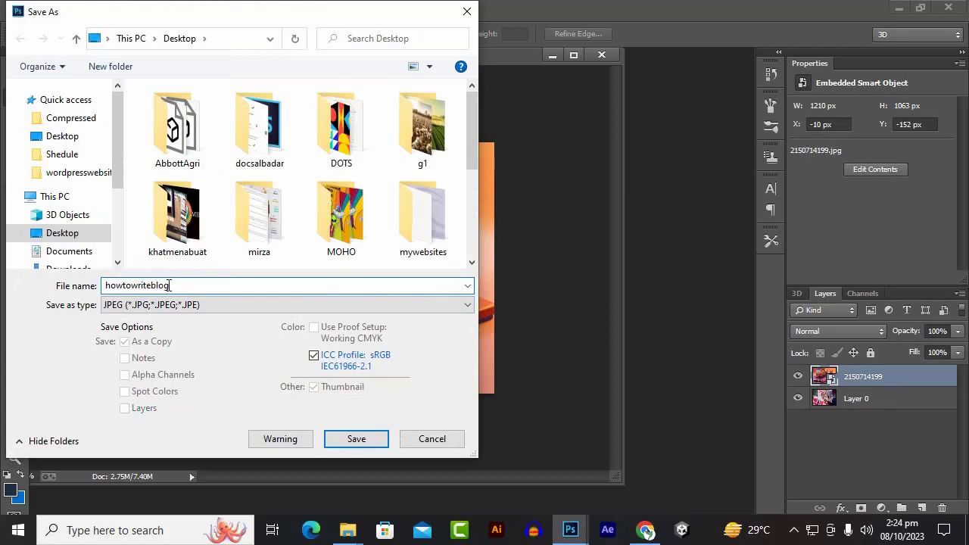
type("writeblog")
key("Return")
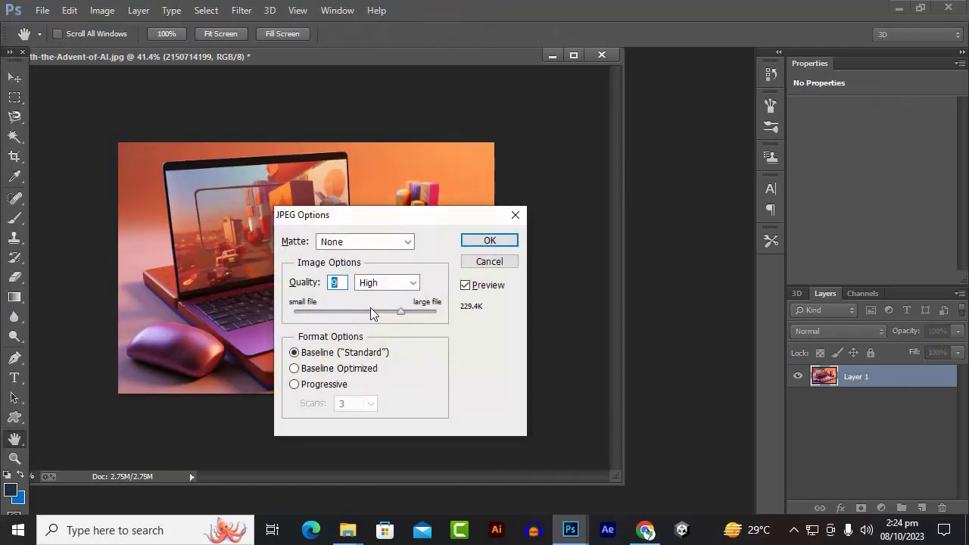
- Set the JPEG quality to Medium and accept the JPEG options
left_click(398, 287)
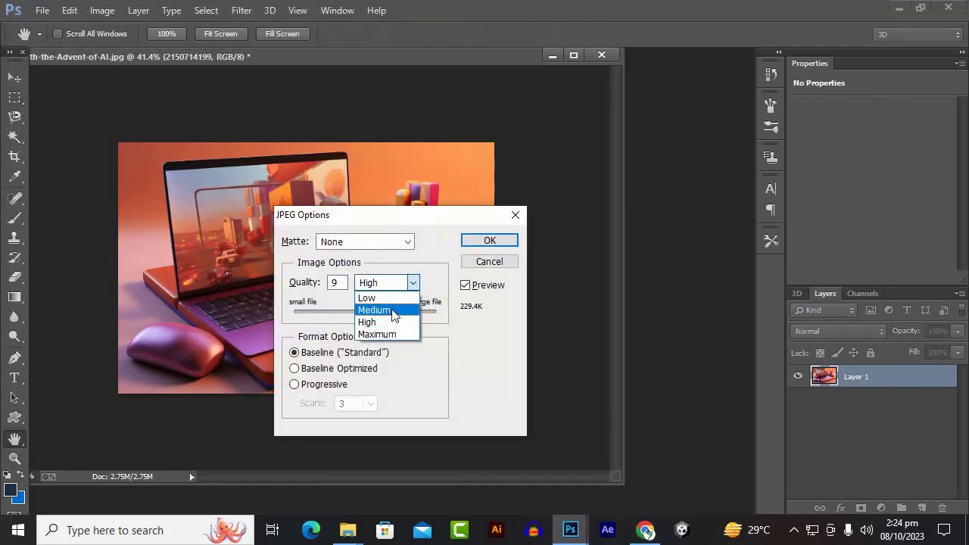
left_click(394, 310)
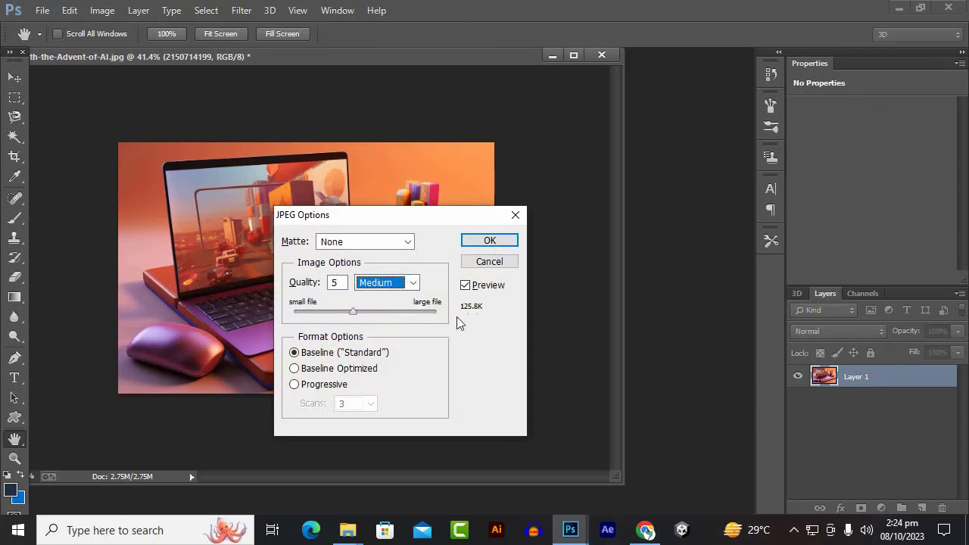
left_click(492, 241)
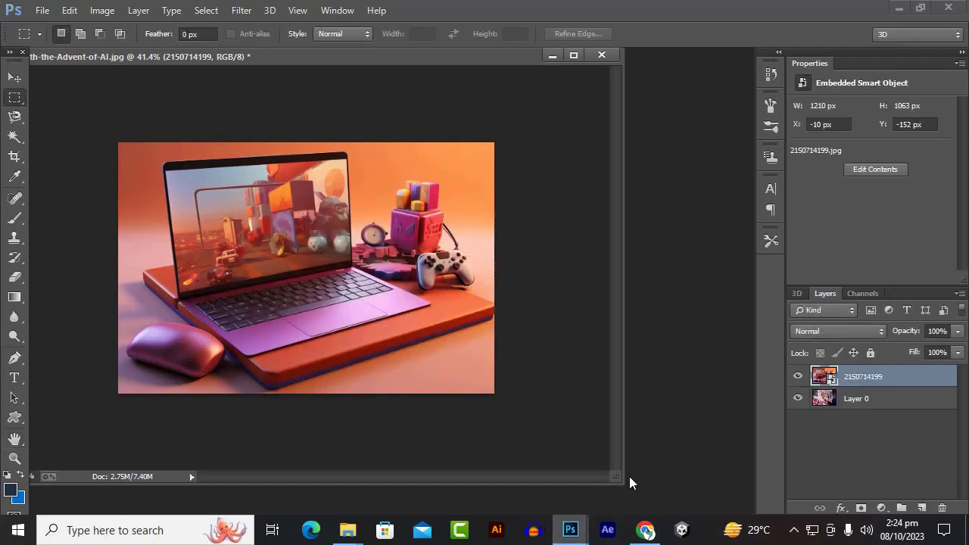
- Switch to Chrome, close the laptop image page, and download the yellow typewriter image from Freepik in Medium size, 1500 × 1000 px
left_click(646, 530)
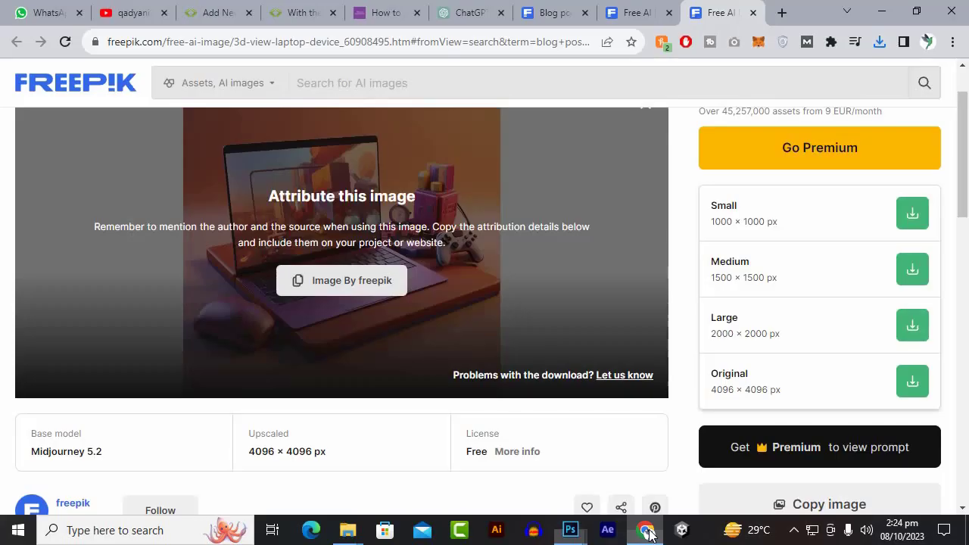
left_click(757, 13)
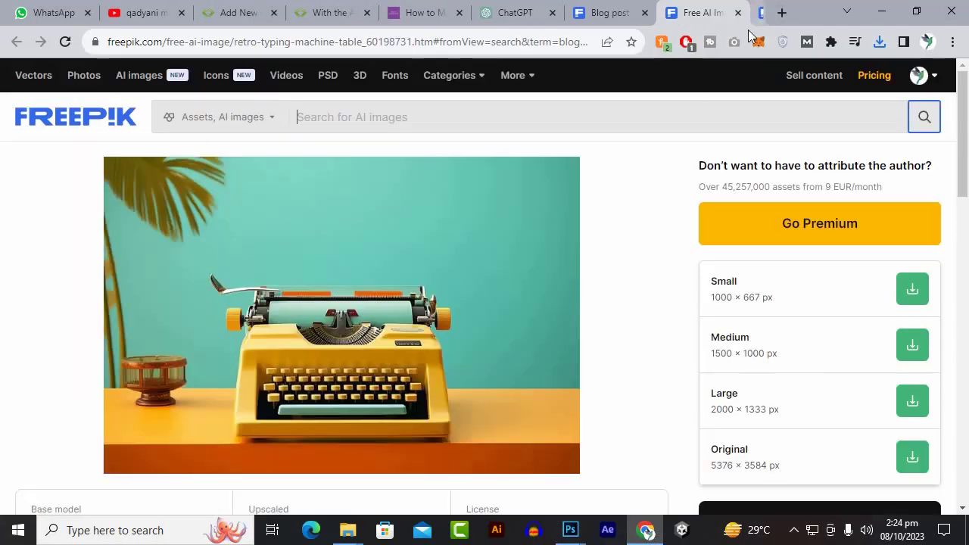
scroll(574, 282, "down", 2)
scroll(553, 333, "up", 1)
scroll(575, 411, "up", 1)
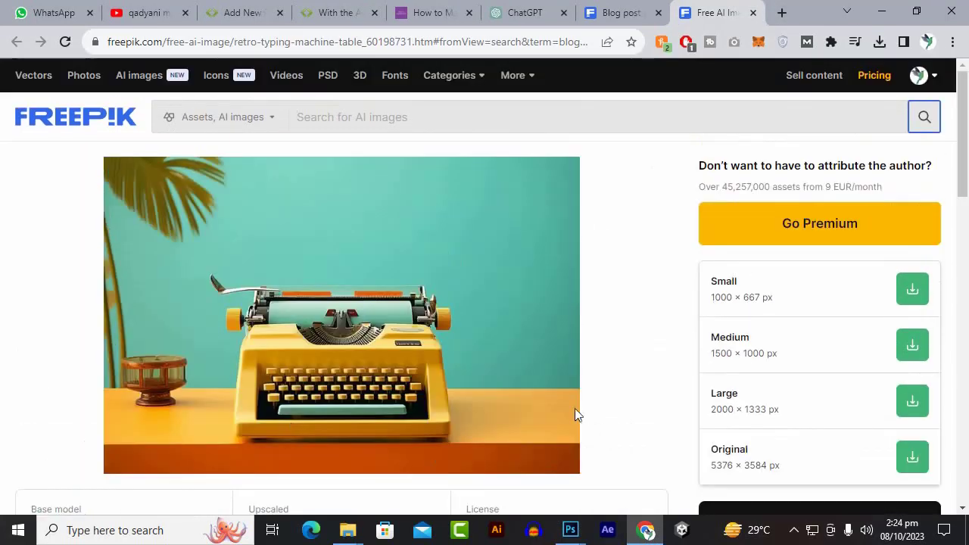
scroll(443, 406, "down", 2)
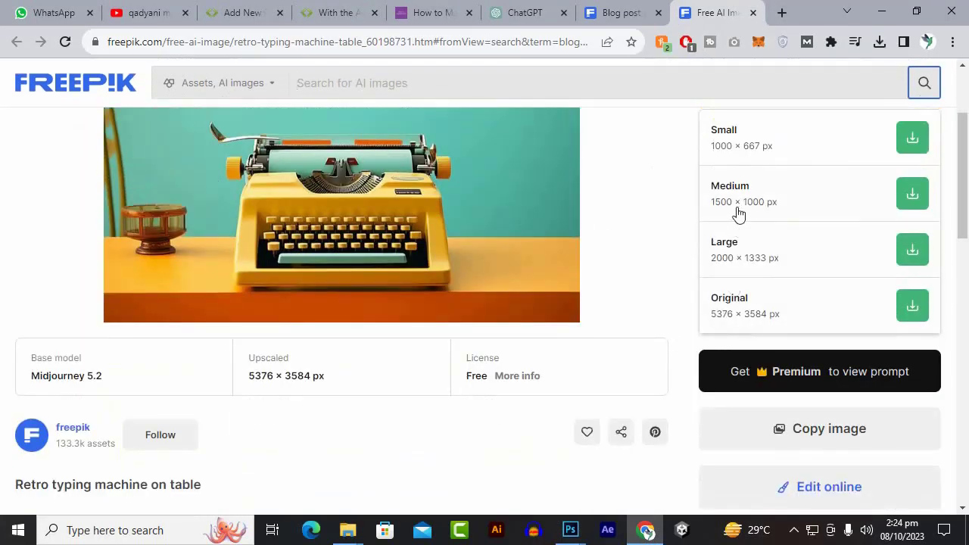
left_click(910, 197)
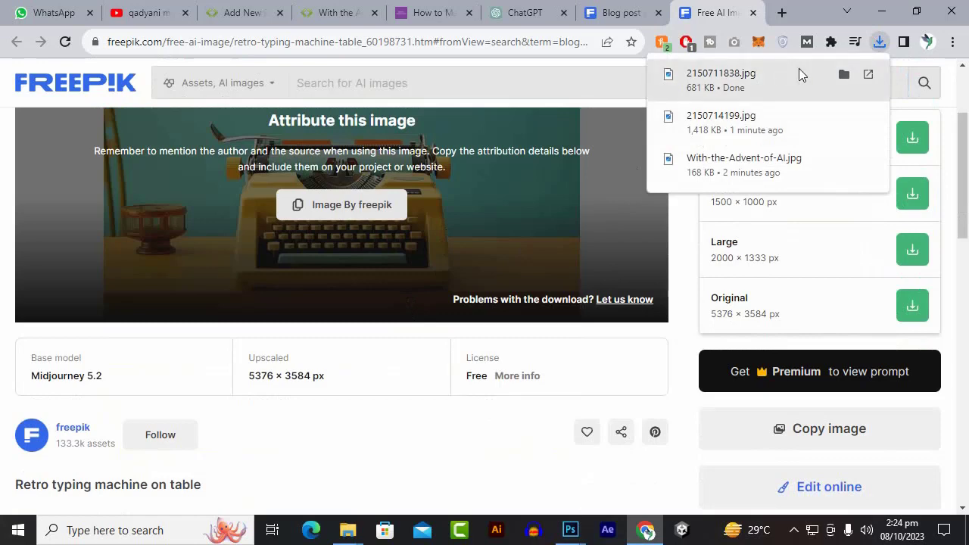
- Place the downloaded typewriter image in the Photoshop document at 1200 × 800 px, filling the canvas
left_click(844, 76)
left_click_drag(304, 196, 403, 198)
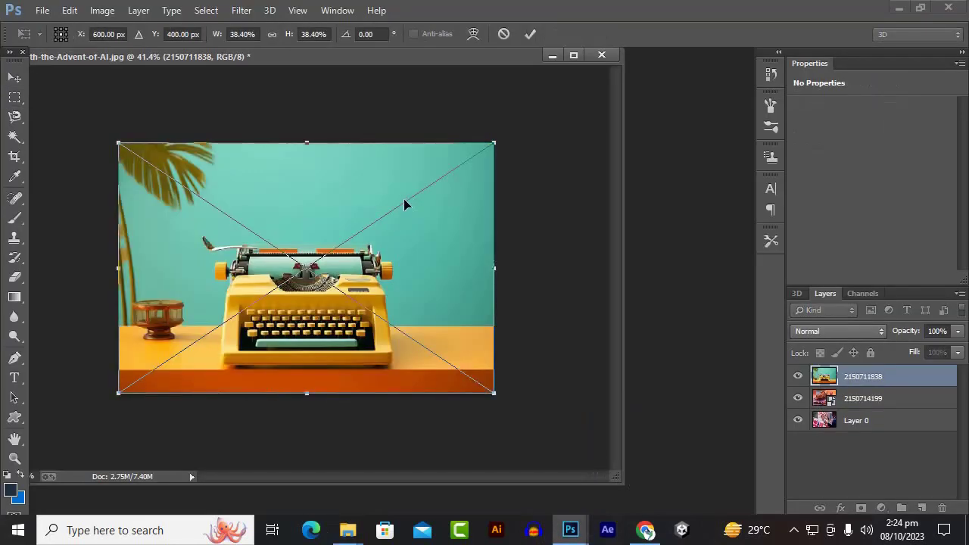
key("Return")
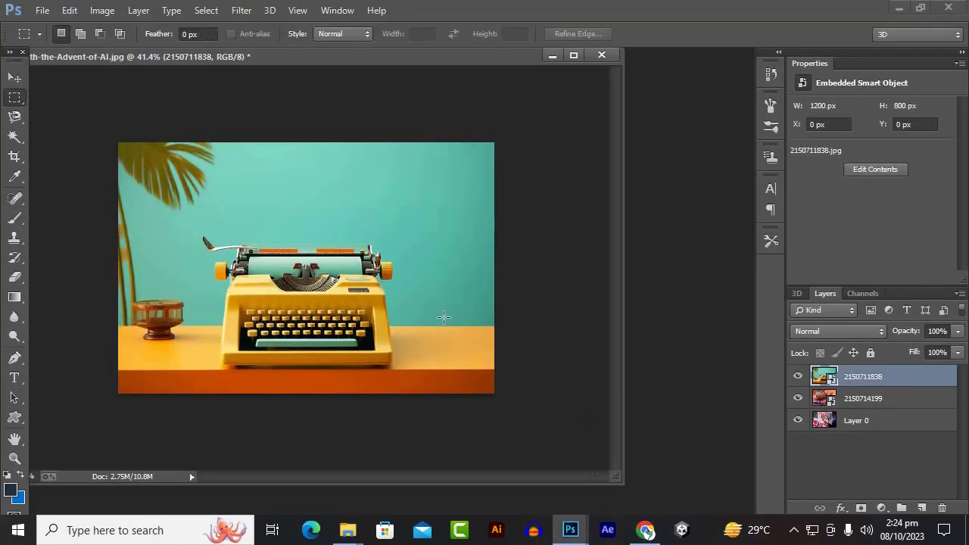
- Save the typewriter composition to the Desktop as a JPEG named seofriendlyblogpost, with quality 9 (High)
left_click(41, 10)
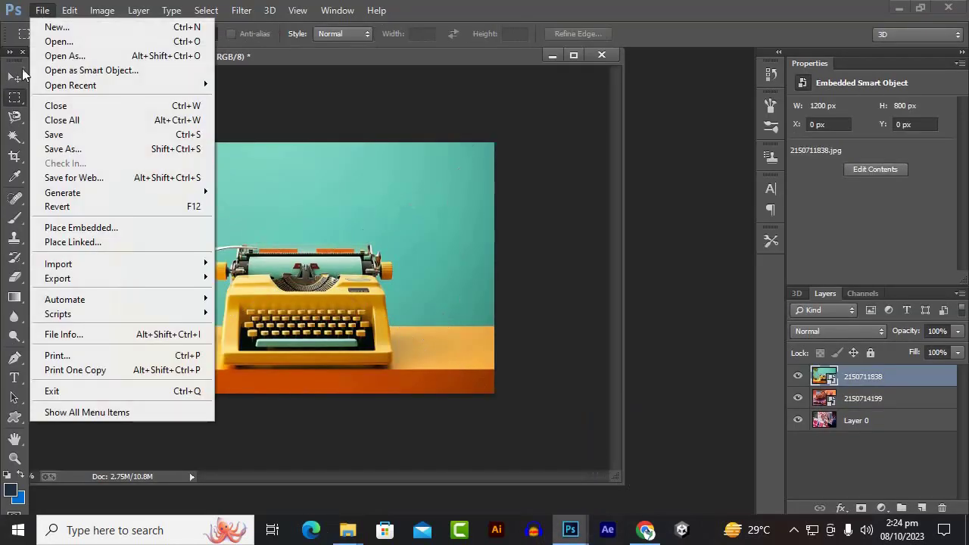
left_click(70, 149)
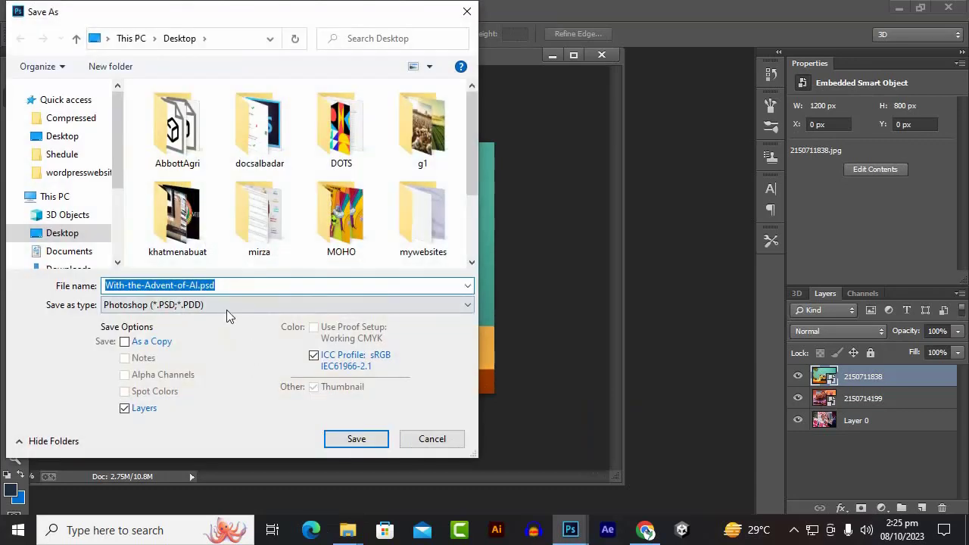
left_click(226, 308)
left_click(132, 157)
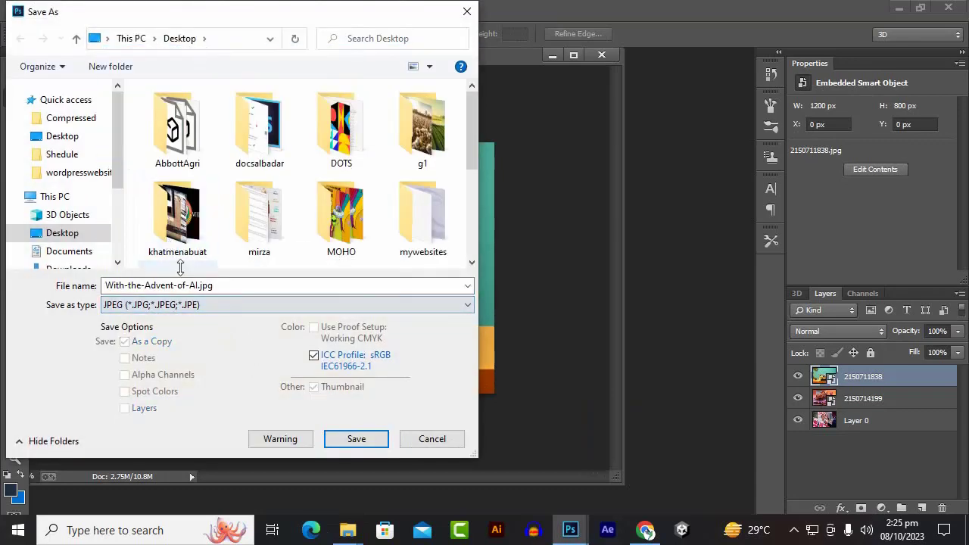
key("shift+Tab")
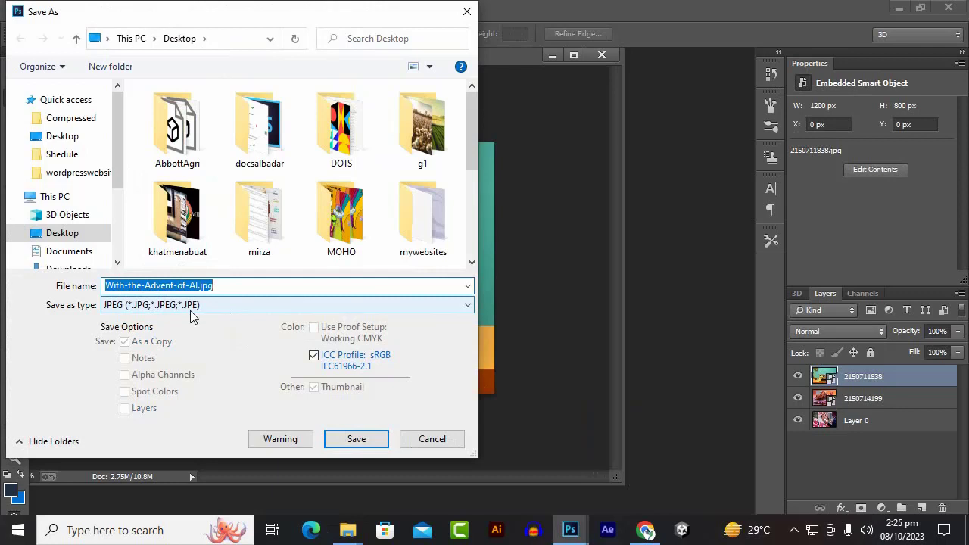
type("seofrei")
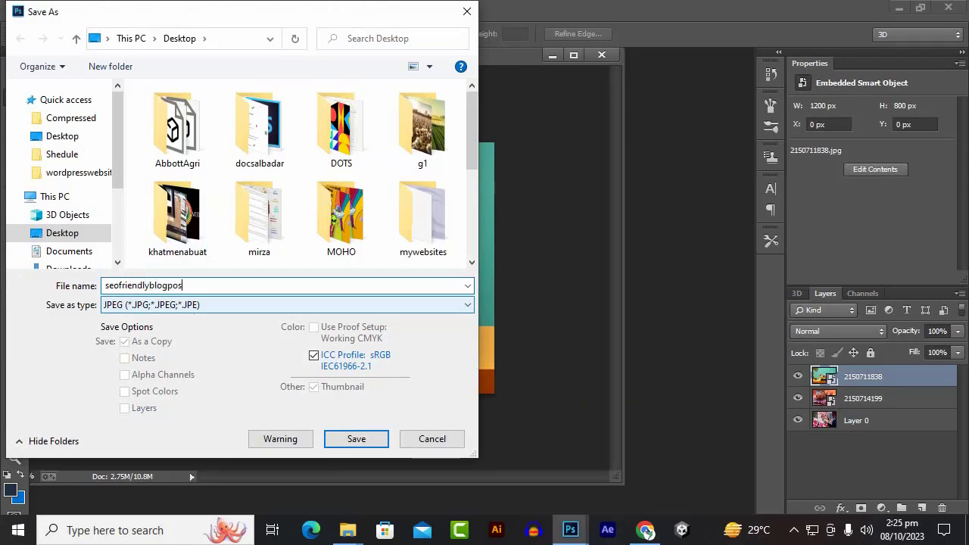
key("Return")
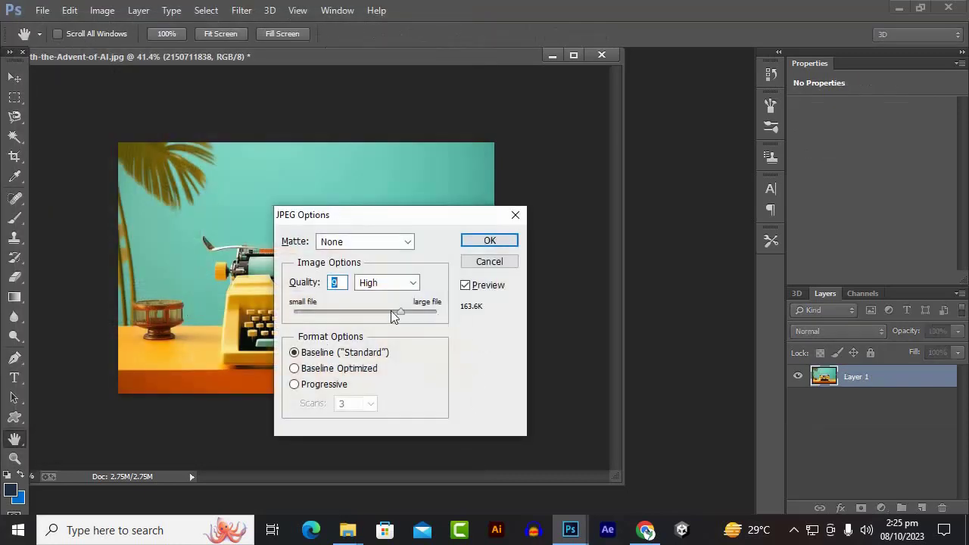
left_click(490, 240)
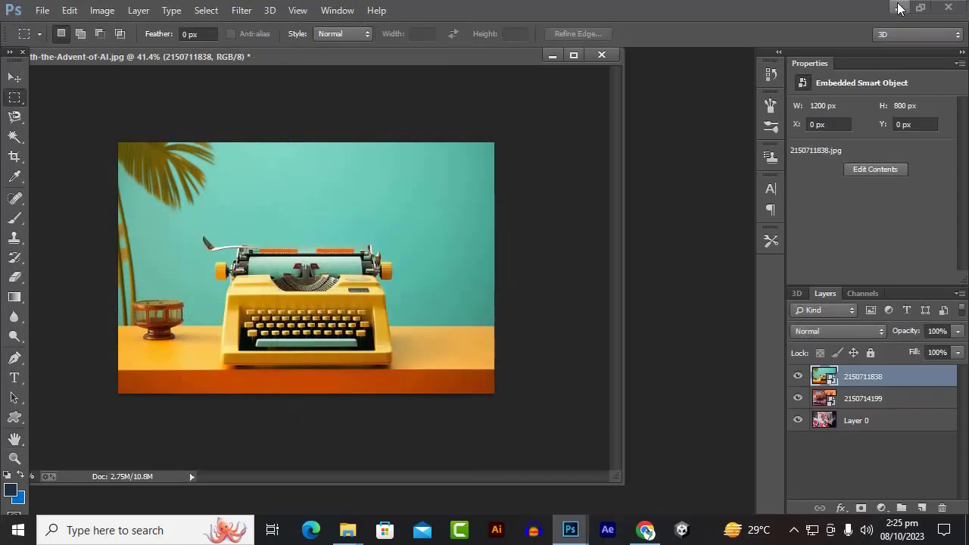
- Minimize Photoshop, close the Downloads folder window, and close the AI article and Outlook mail merge pages in Chrome
left_click(899, 6)
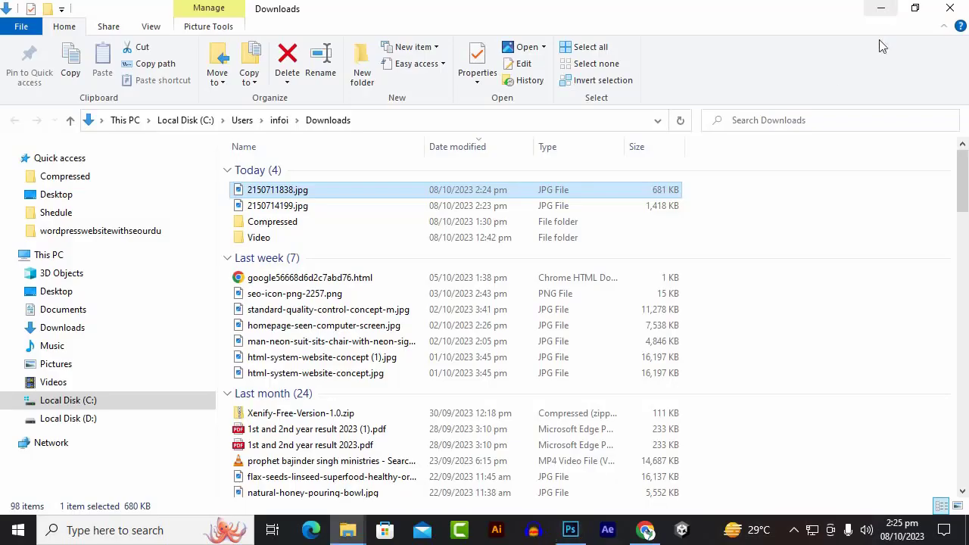
left_click(950, 8)
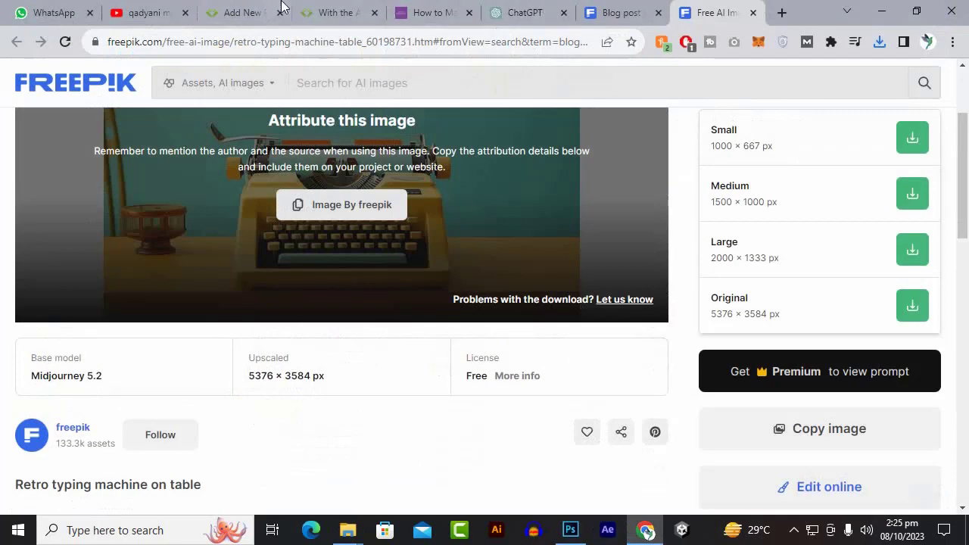
left_click(390, 8)
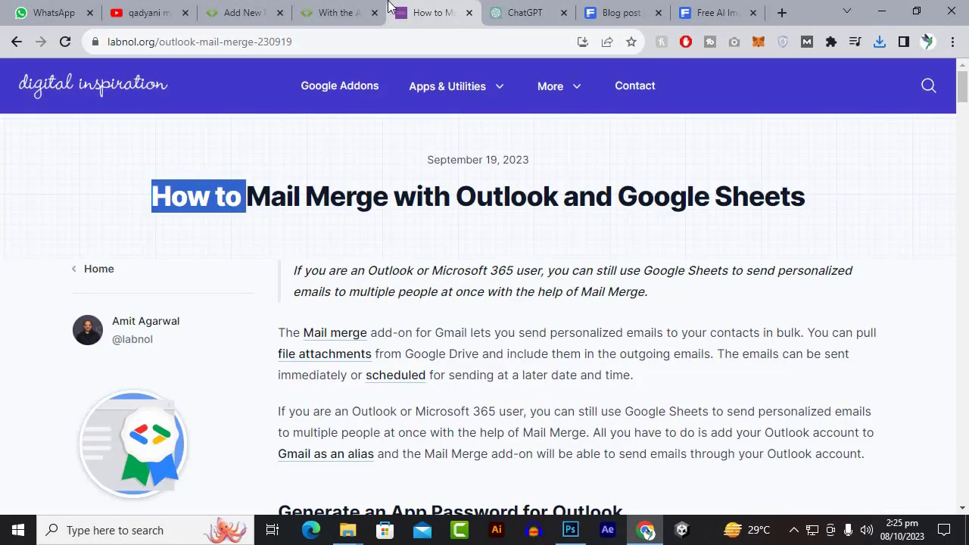
left_click(337, 11)
left_click(375, 14)
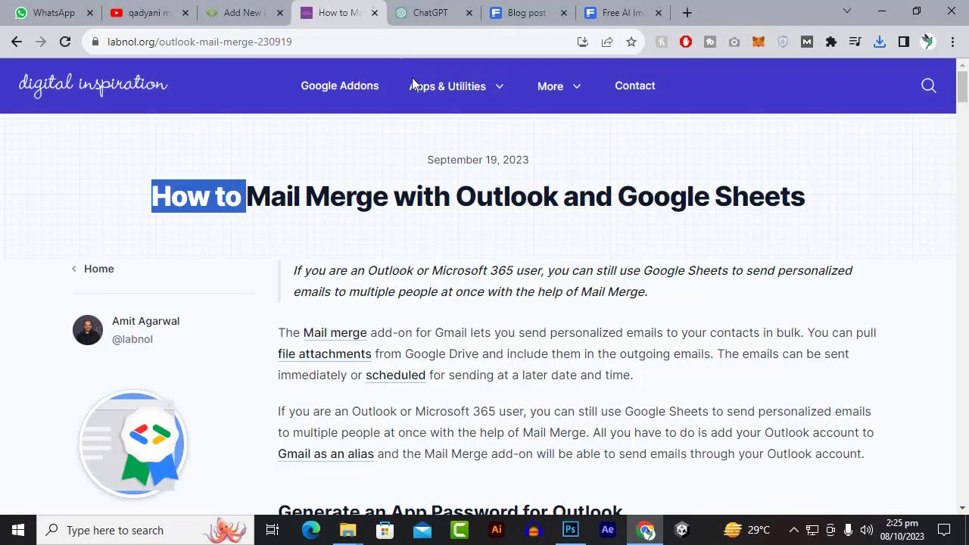
left_click(374, 13)
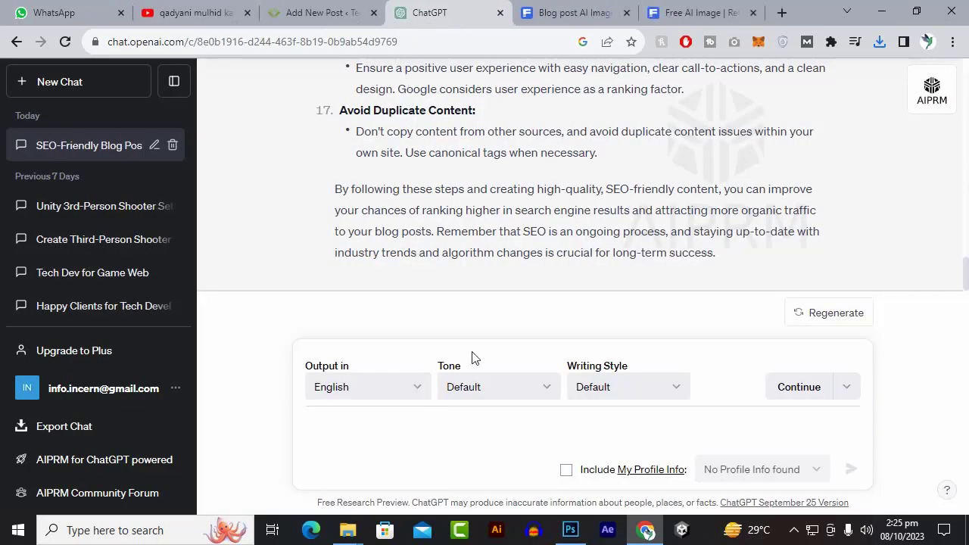
- Copy the full ChatGPT answer on writing SEO-friendly blog posts, from its opening paragraph to the closing paragraph
scroll(398, 231, "up", 12)
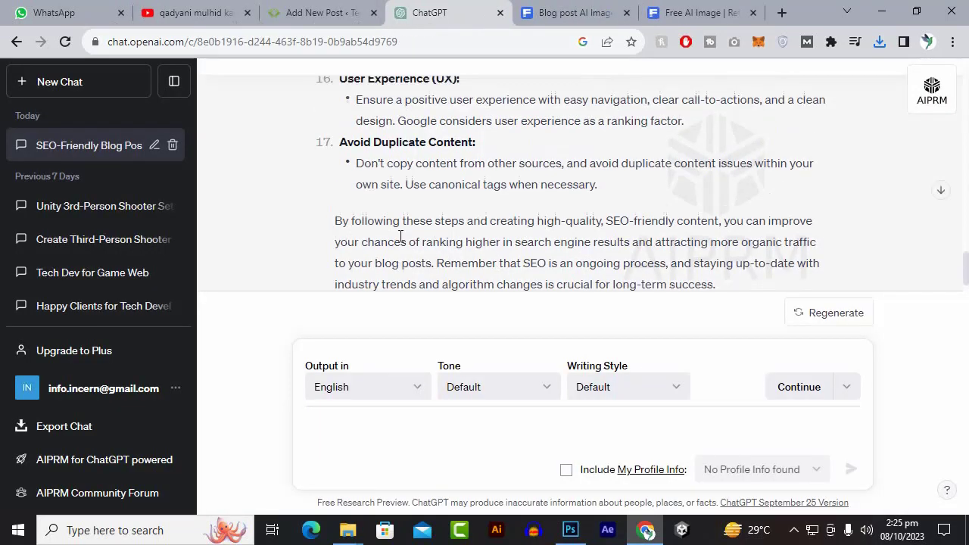
scroll(402, 225, "up", 7)
scroll(338, 227, "down", 4)
scroll(337, 157, "up", 3)
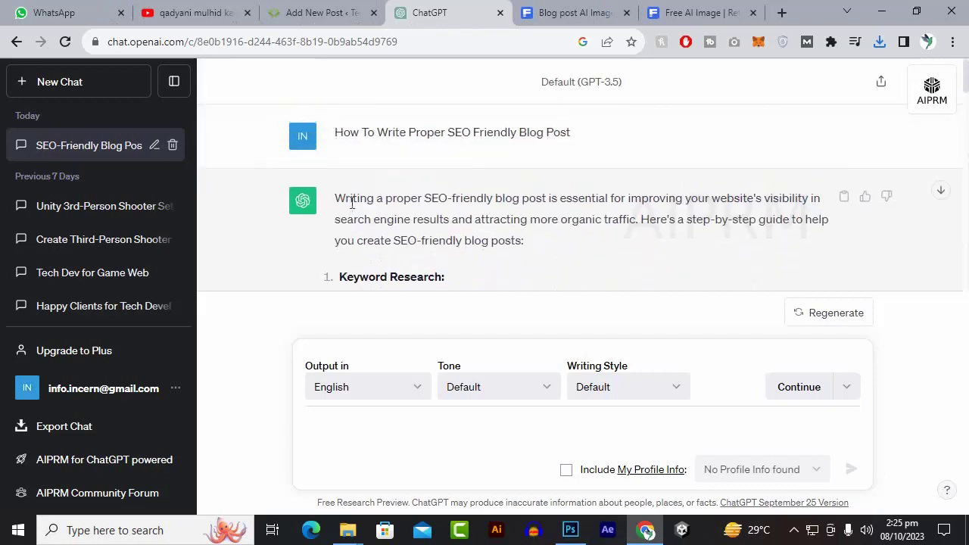
left_click_drag(337, 193, 735, 268)
right_click(644, 224)
left_click(659, 235)
- Paste the copied answer as plain text into the body of the new WordPress post
left_click(322, 12)
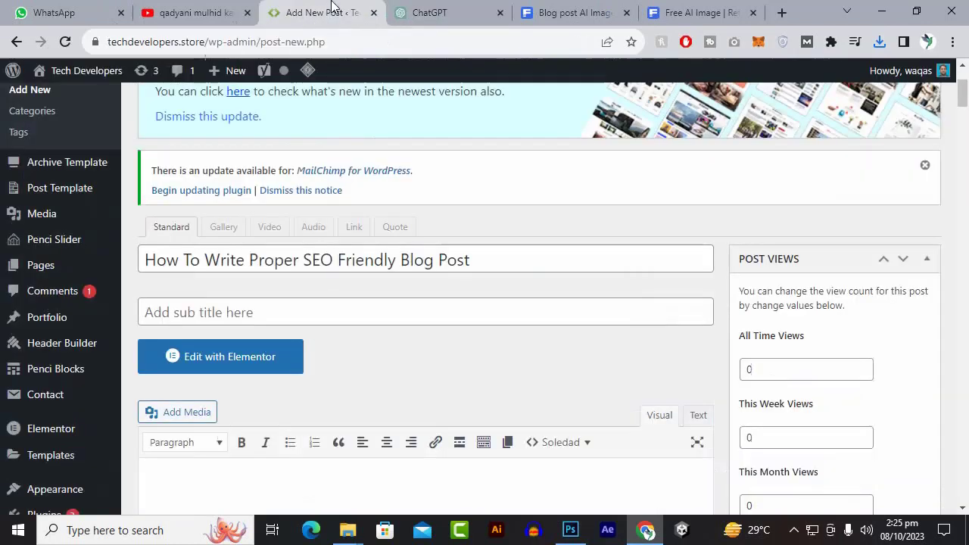
scroll(386, 405, "down", 1)
scroll(386, 405, "down", 3)
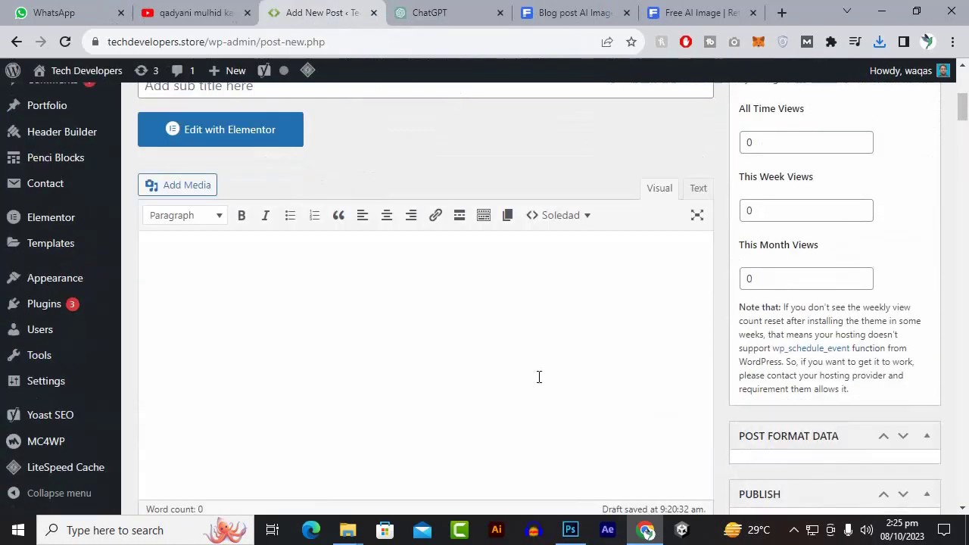
right_click(452, 306)
left_click(379, 269)
right_click(194, 262)
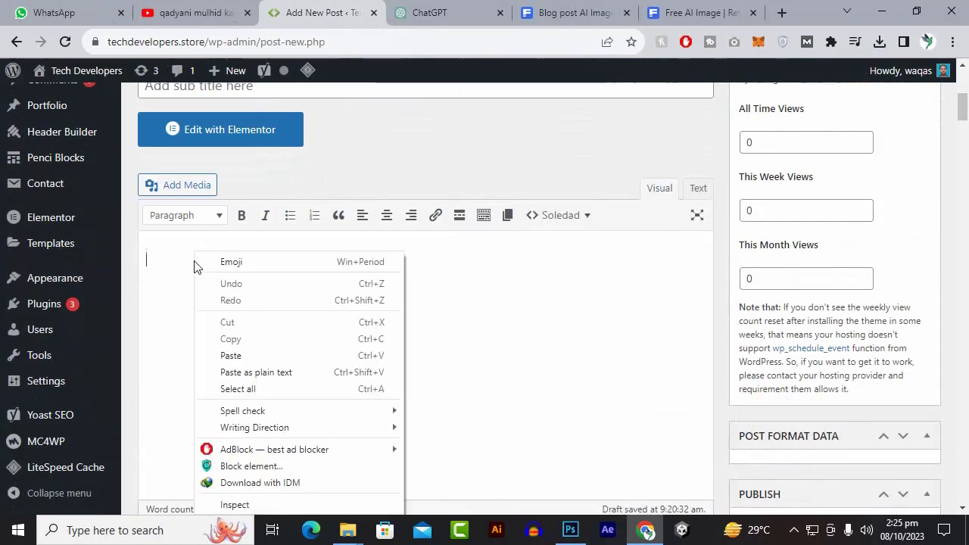
left_click(280, 372)
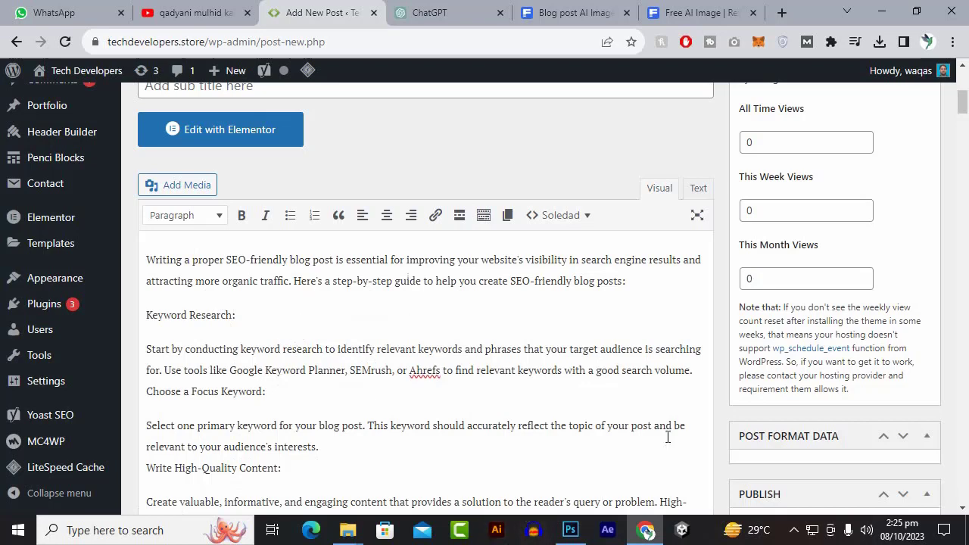
- Assign the post to the Blog category
scroll(683, 297, "down", 3)
scroll(837, 427, "down", 4)
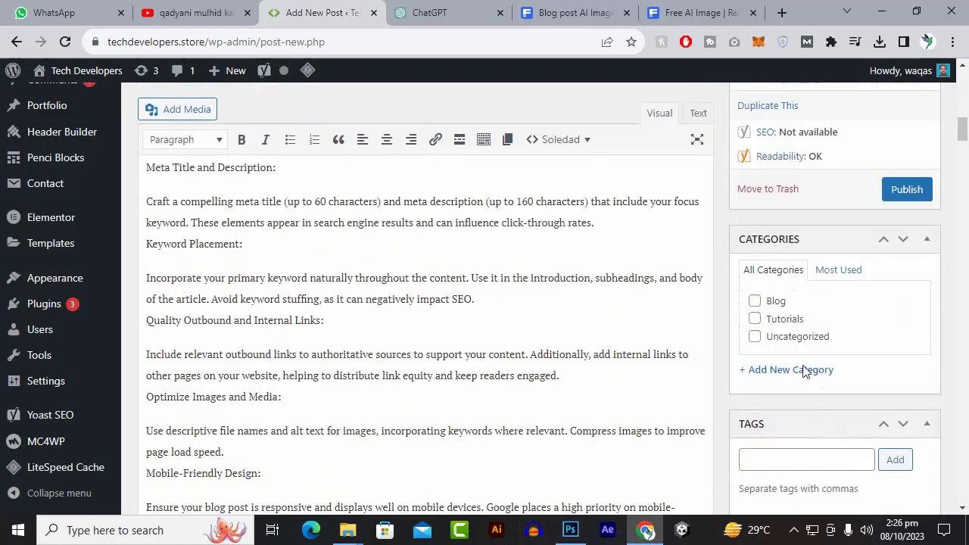
left_click(755, 302)
- Start uploading a new file from the computer as the post's featured image
scroll(838, 370, "down", 7)
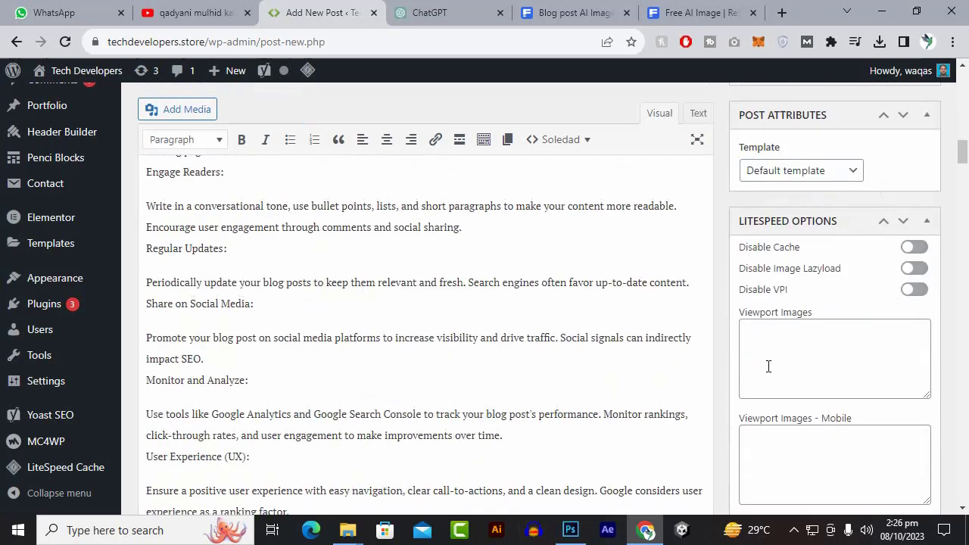
scroll(769, 366, "down", 5)
left_click(780, 458)
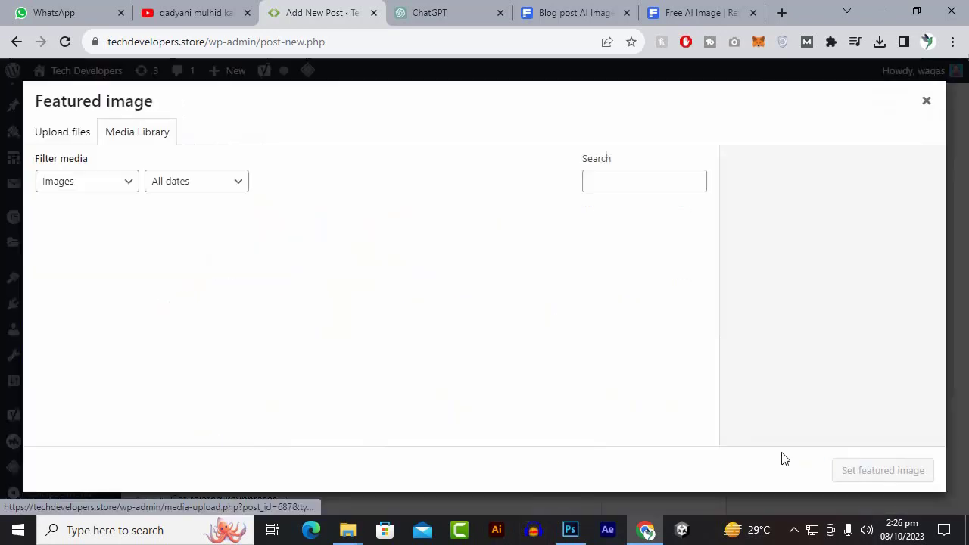
left_click(84, 136)
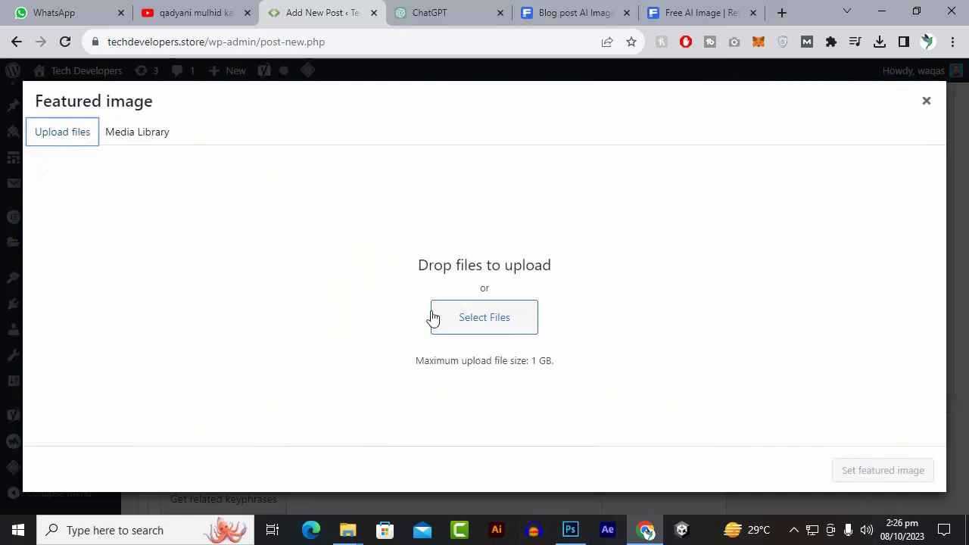
left_click(479, 321)
- Upload seofriendlyblogpost.jpg from the Desktop folder for the featured image
scroll(431, 255, "down", 5)
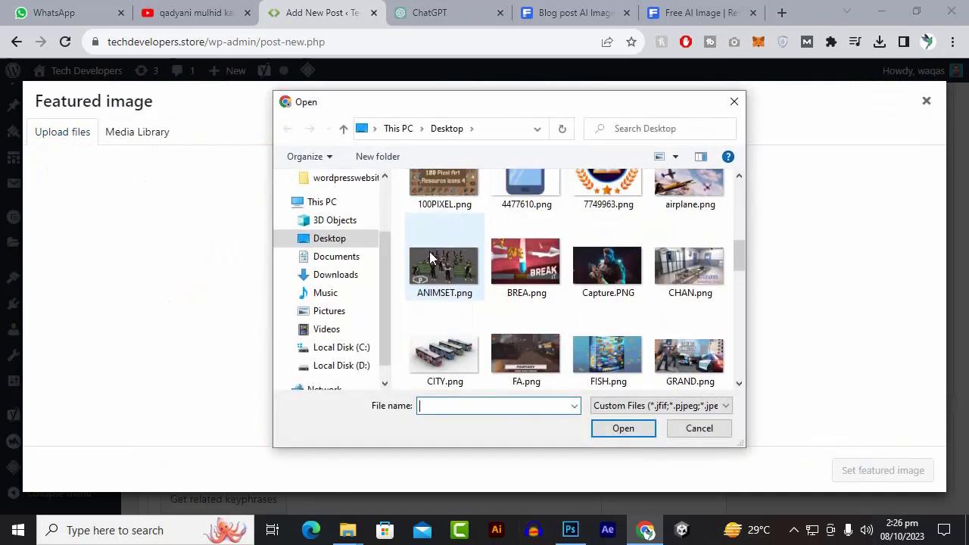
scroll(568, 303, "down", 6)
scroll(550, 341, "up", 1)
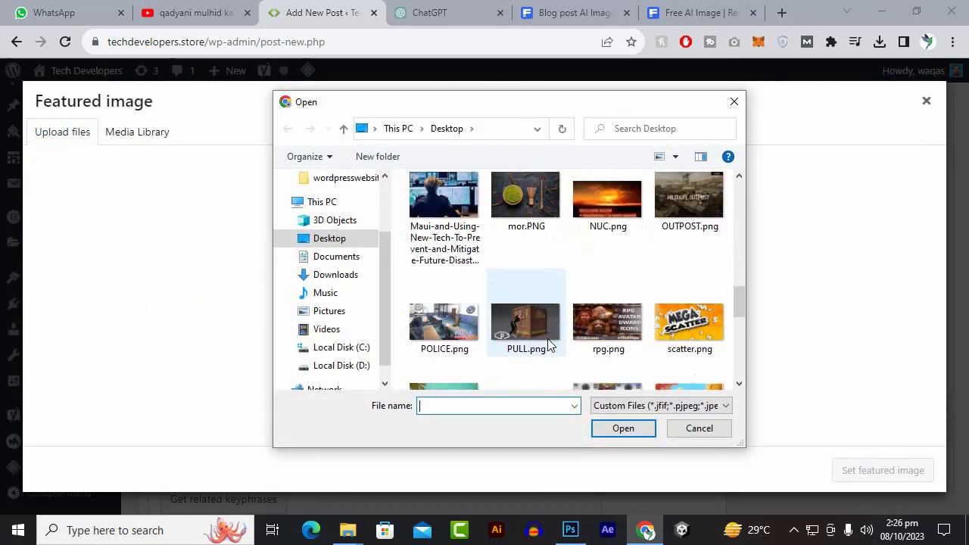
scroll(549, 342, "up", 1)
scroll(547, 337, "down", 2)
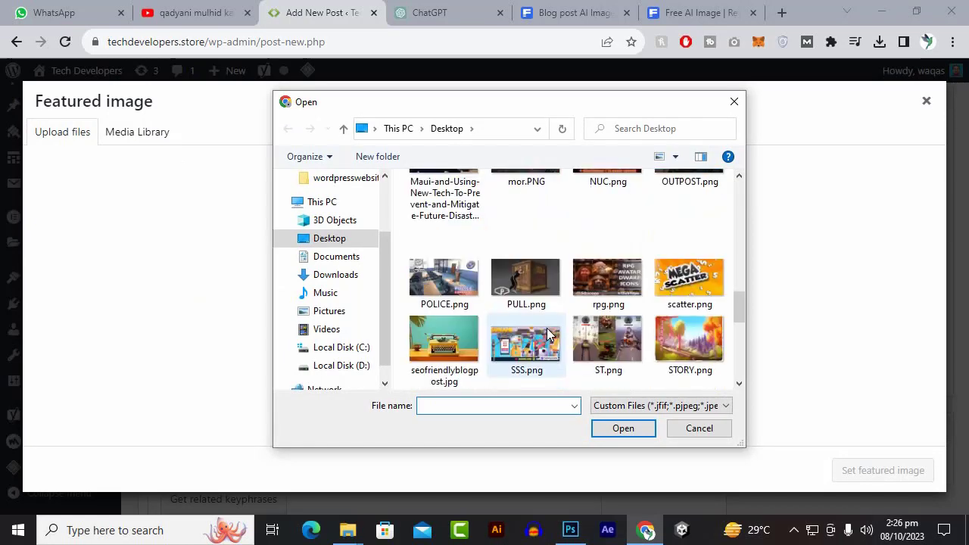
scroll(547, 335, "down", 3)
scroll(544, 328, "up", 3)
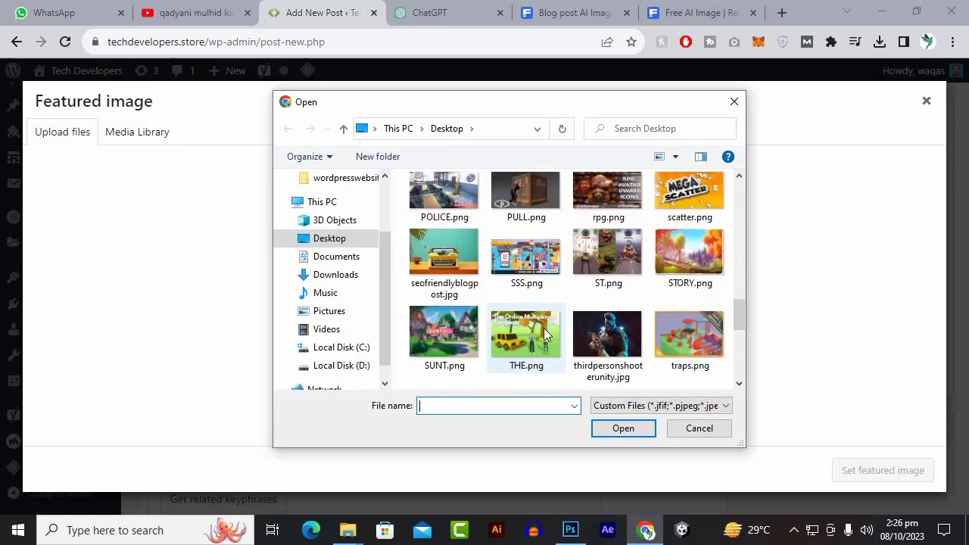
scroll(470, 327, "down", 2)
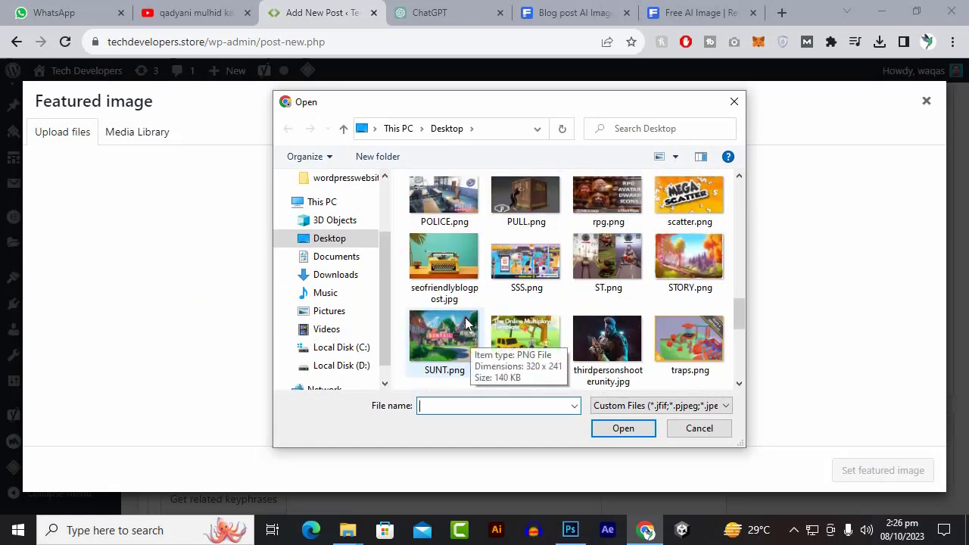
left_click(443, 261)
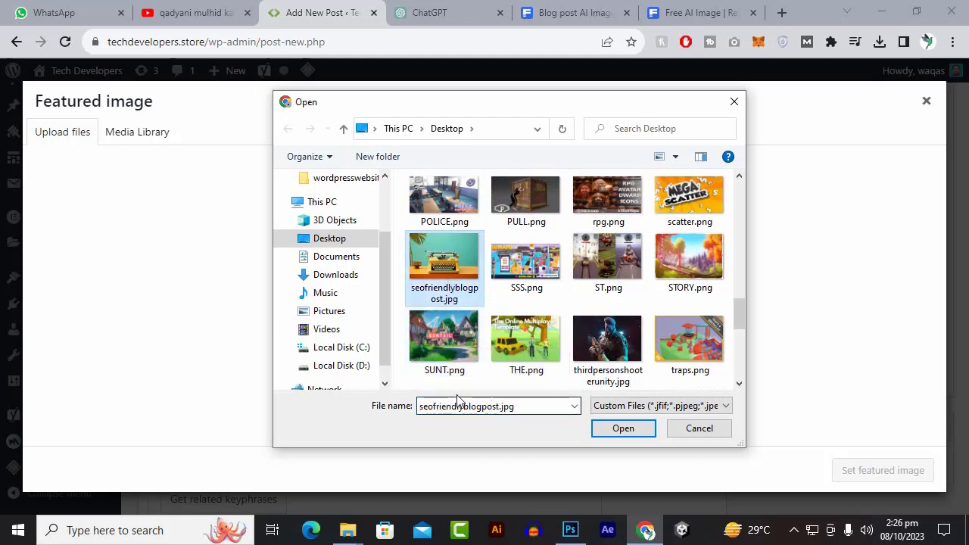
left_click(619, 433)
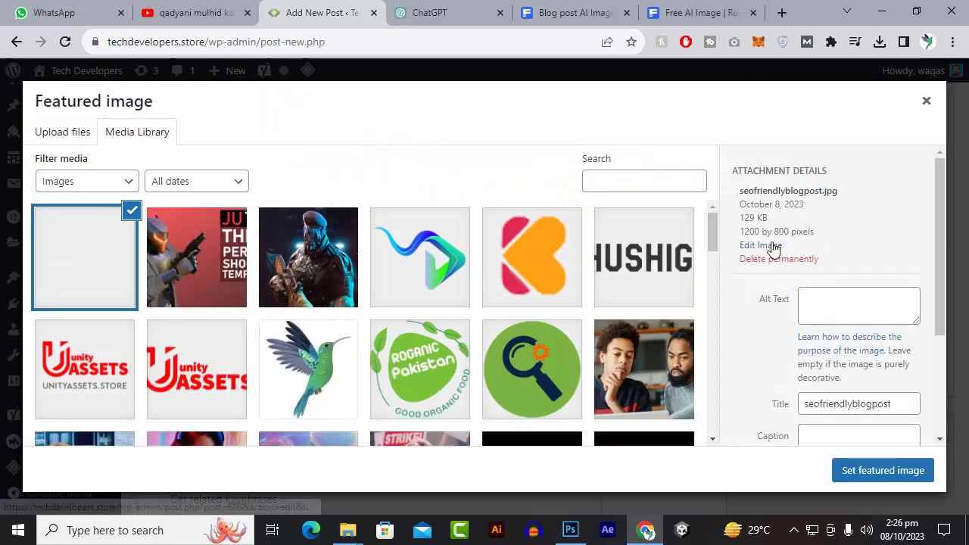
- Give the uploaded image the alt text "seo friendly blog post" and set it as the post's featured image
left_click(821, 372)
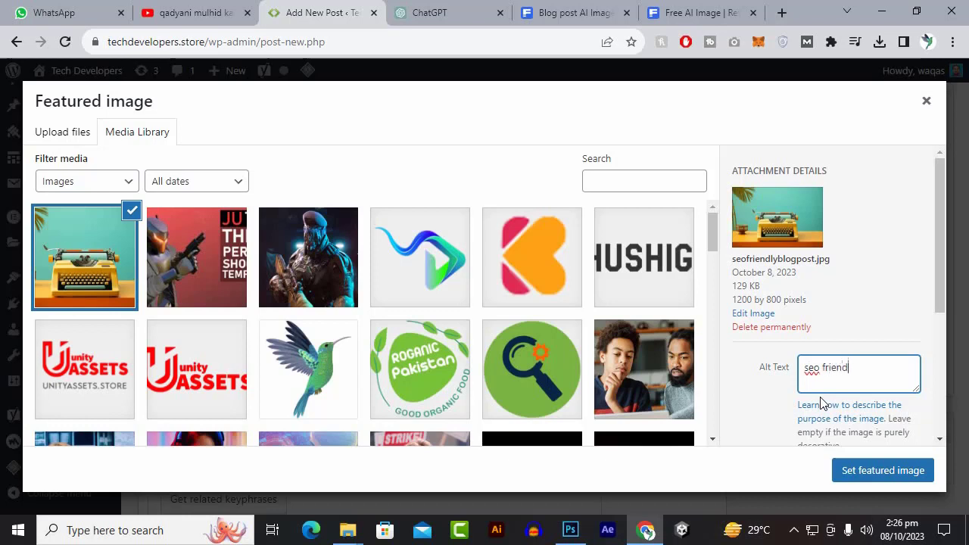
type("log post")
left_click(856, 471)
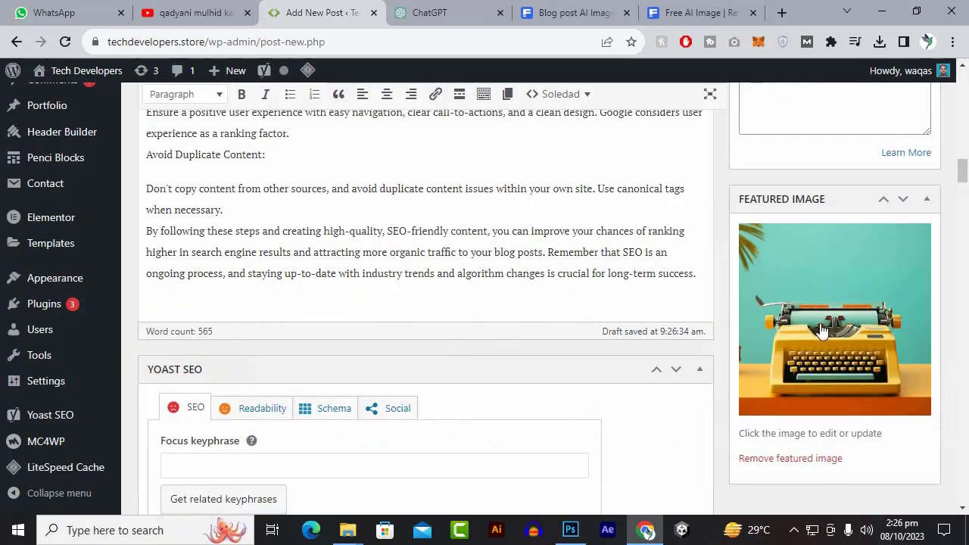
- Review the draft post from the featured image and closing paragraph back up to the title
scroll(743, 383, "down", 1)
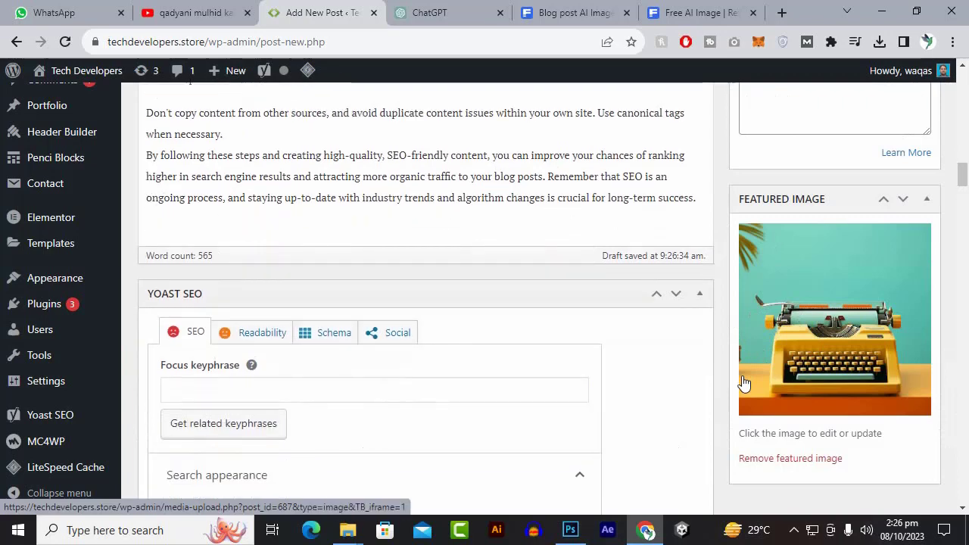
scroll(743, 384, "up", 5)
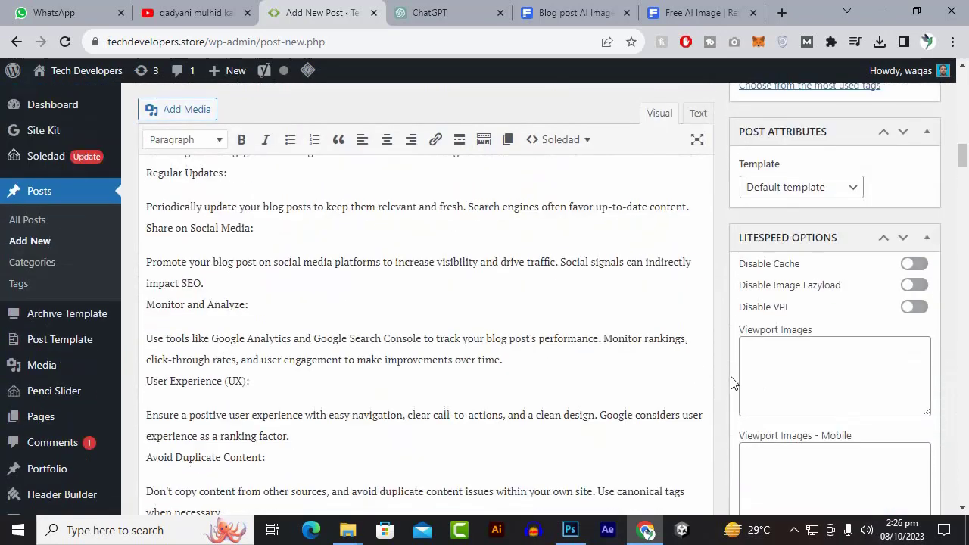
scroll(749, 386, "down", 4)
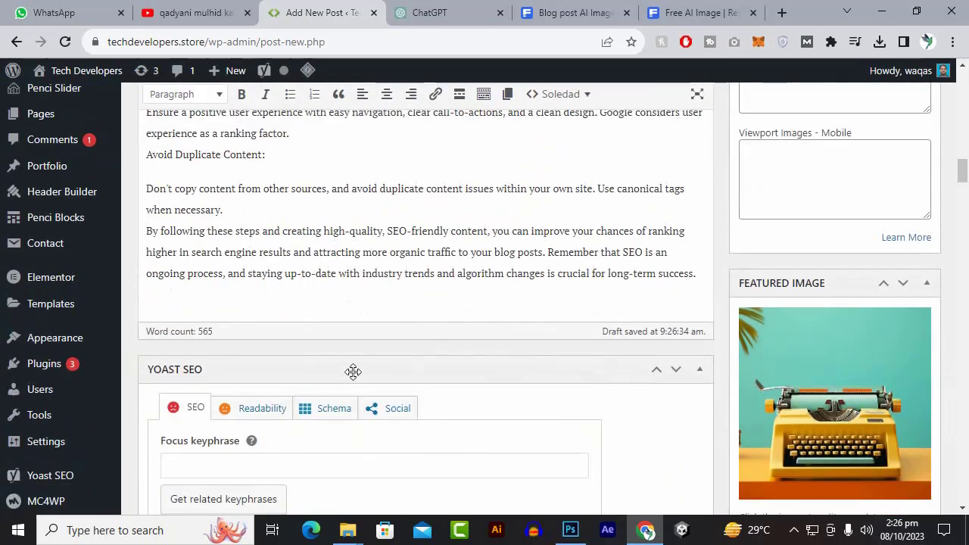
scroll(352, 372, "up", 1)
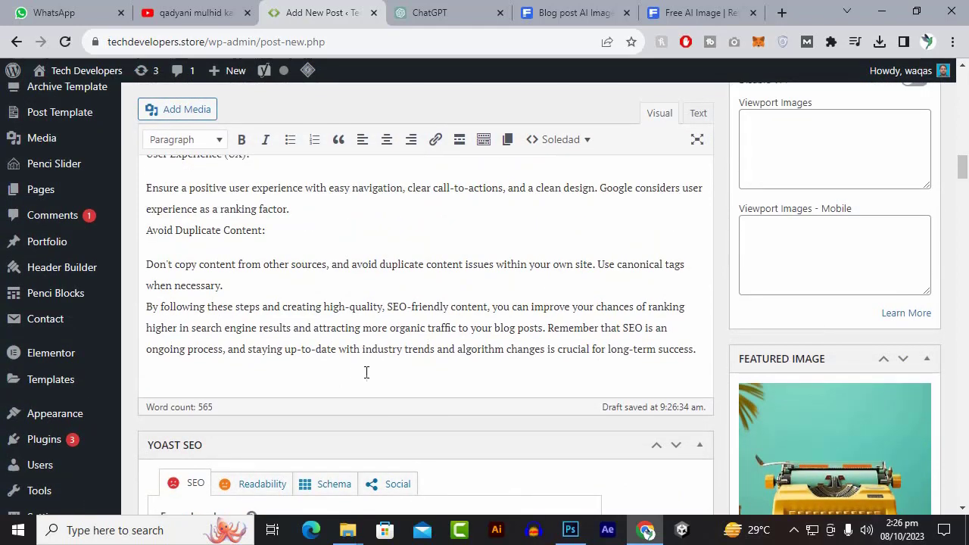
scroll(760, 378, "down", 3)
scroll(433, 339, "up", 5)
scroll(346, 301, "up", 7)
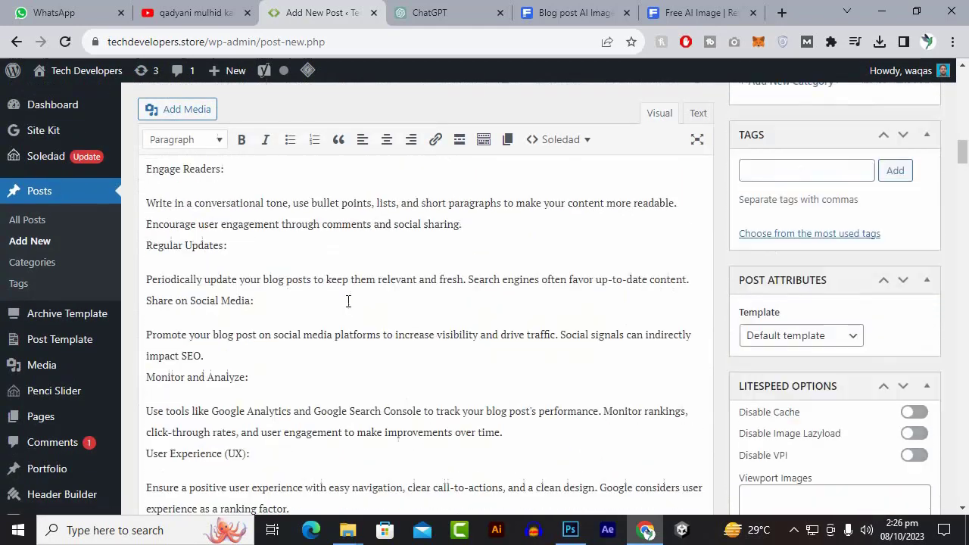
scroll(344, 300, "up", 3)
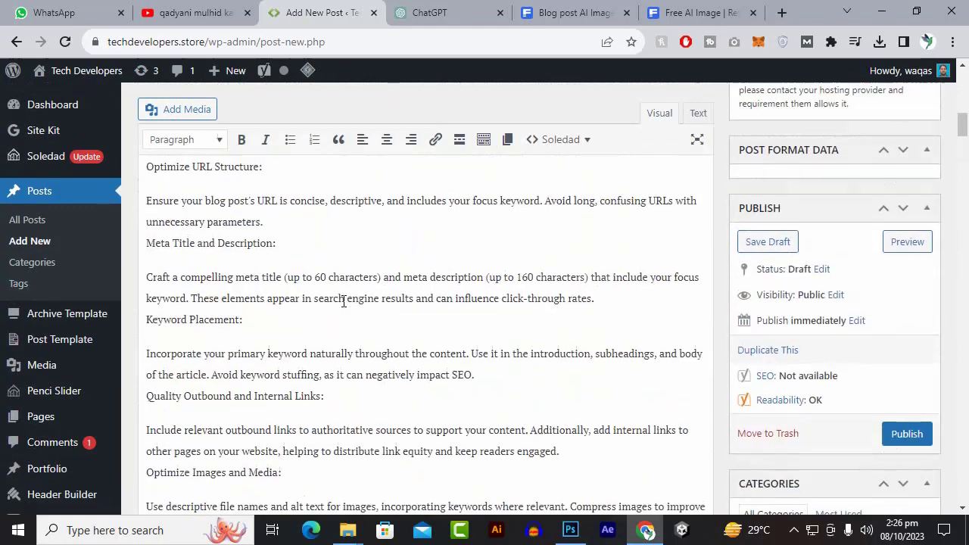
scroll(343, 300, "up", 10)
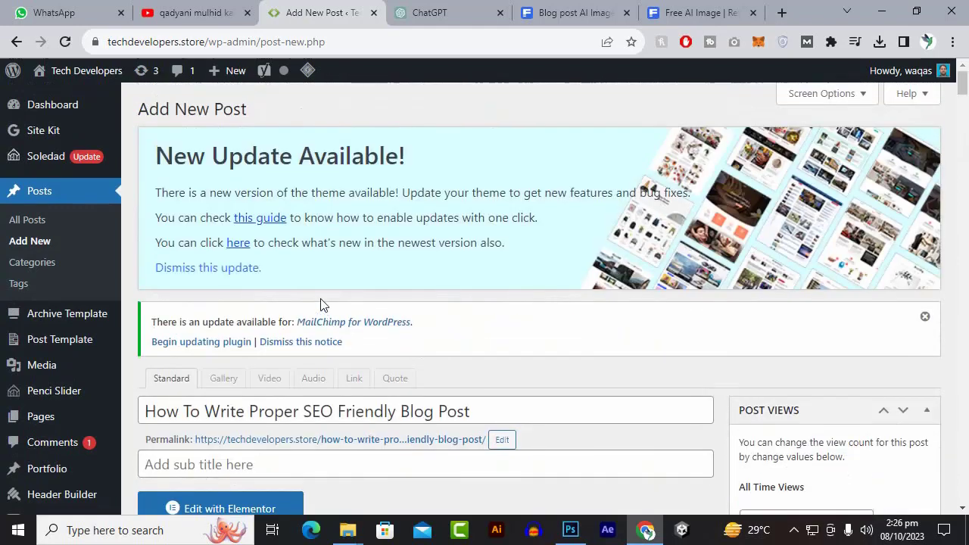
- Make the phrases "blog post", "search engine" and "SEO-friendly blog posts" bold in the opening paragraph
scroll(320, 301, "down", 5)
left_click(224, 267)
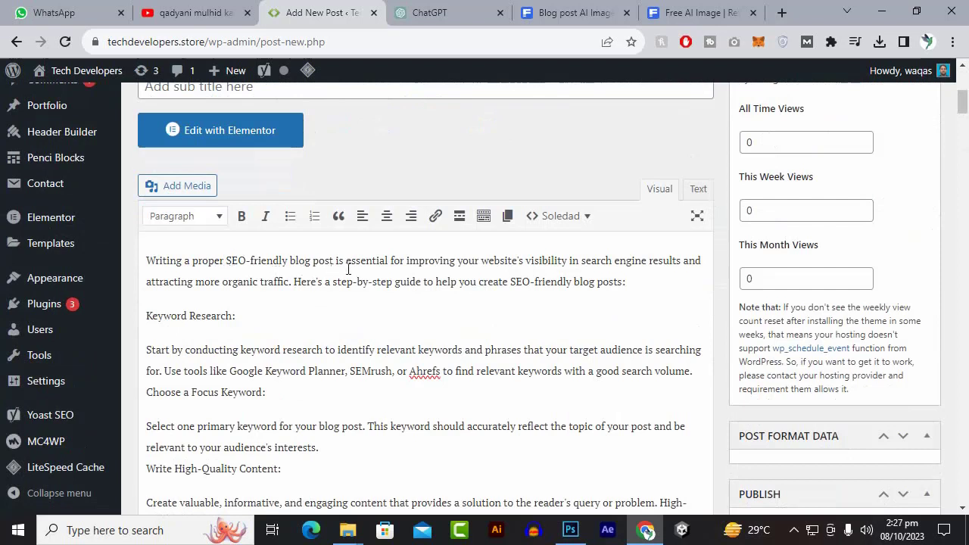
left_click_drag(291, 261, 338, 260)
left_click(242, 216)
left_click(589, 283)
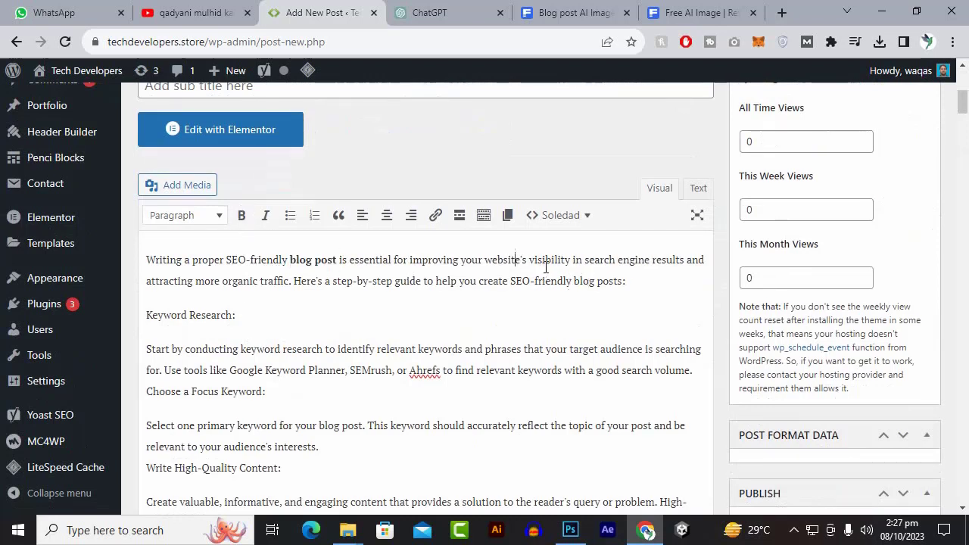
left_click_drag(583, 261, 652, 263)
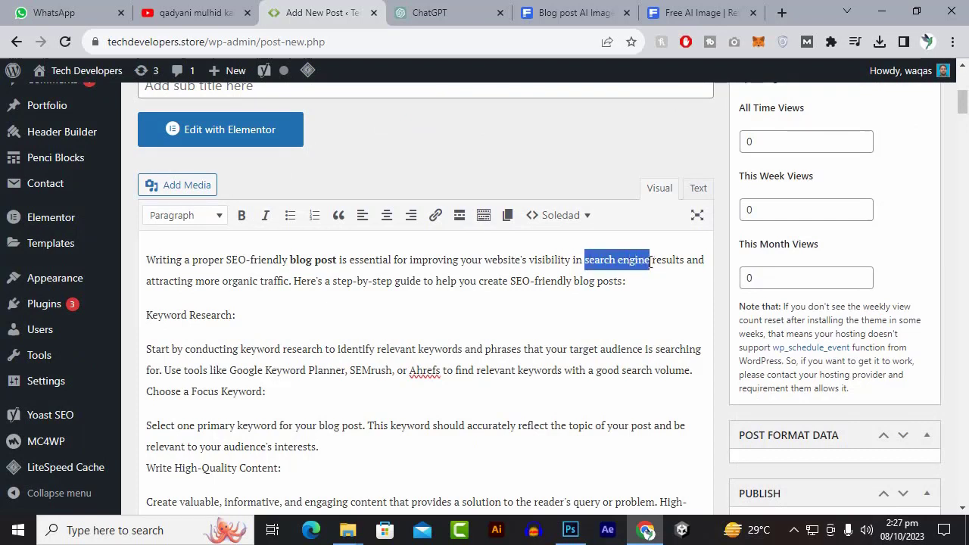
left_click(241, 217)
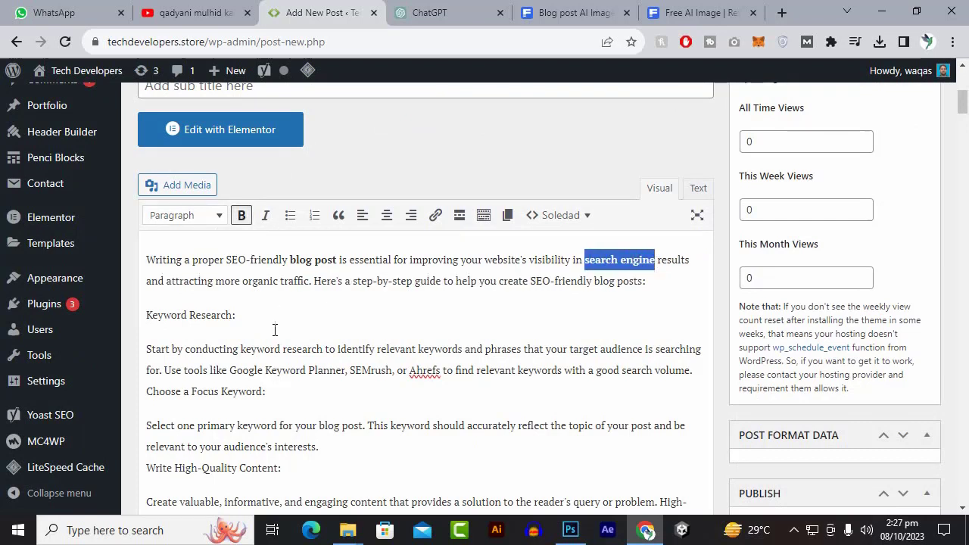
left_click(219, 282)
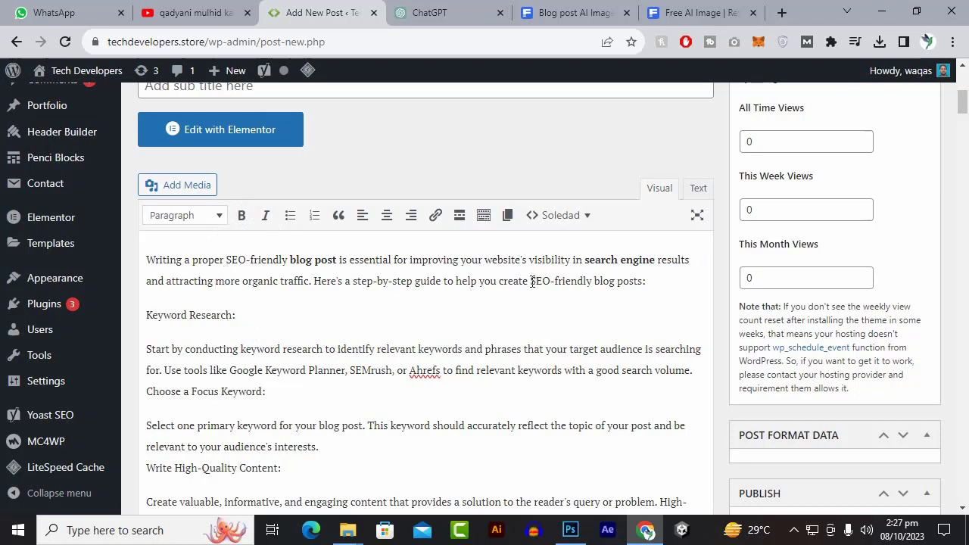
left_click_drag(531, 280, 643, 281)
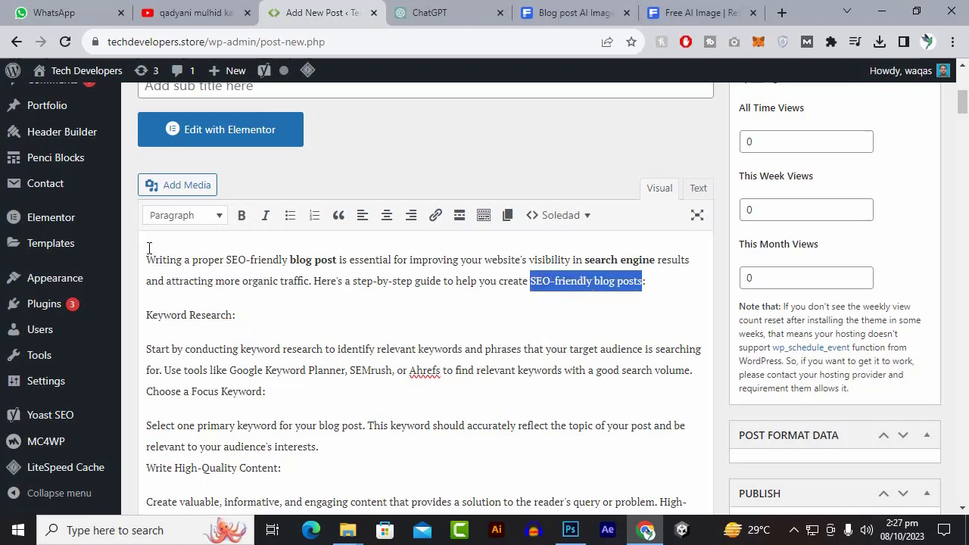
left_click(241, 216)
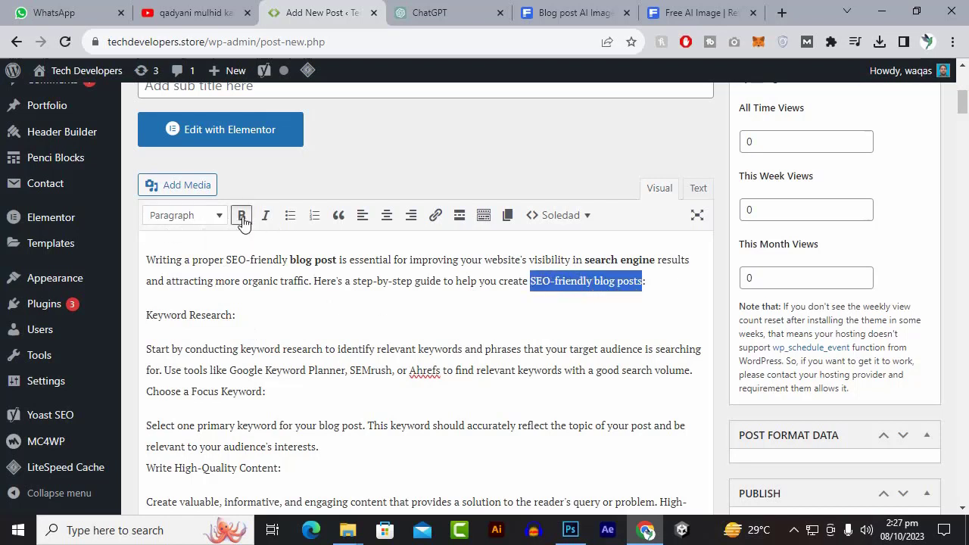
left_click(232, 318)
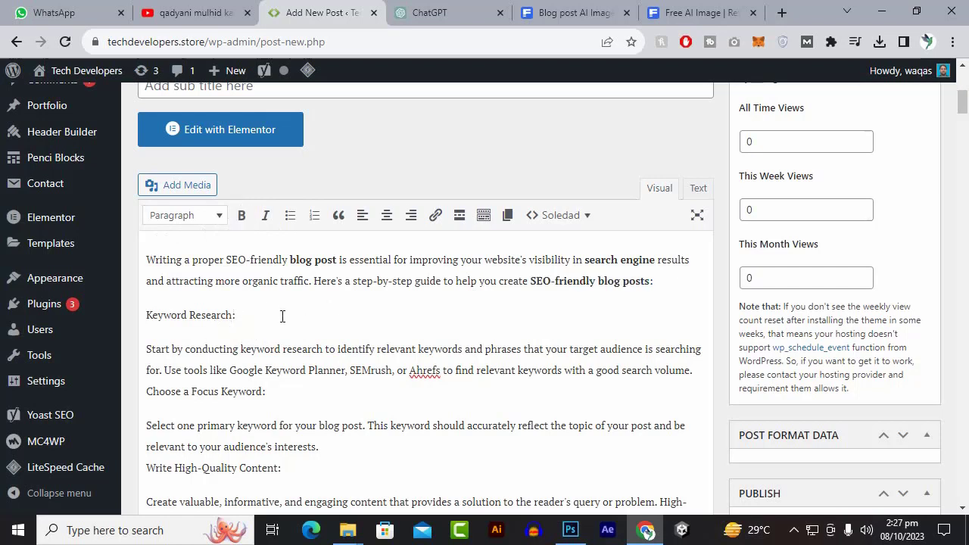
- Examine the post title, the "Keyword Research:" line and the other section titles throughout the body
left_click_drag(263, 318, 135, 321)
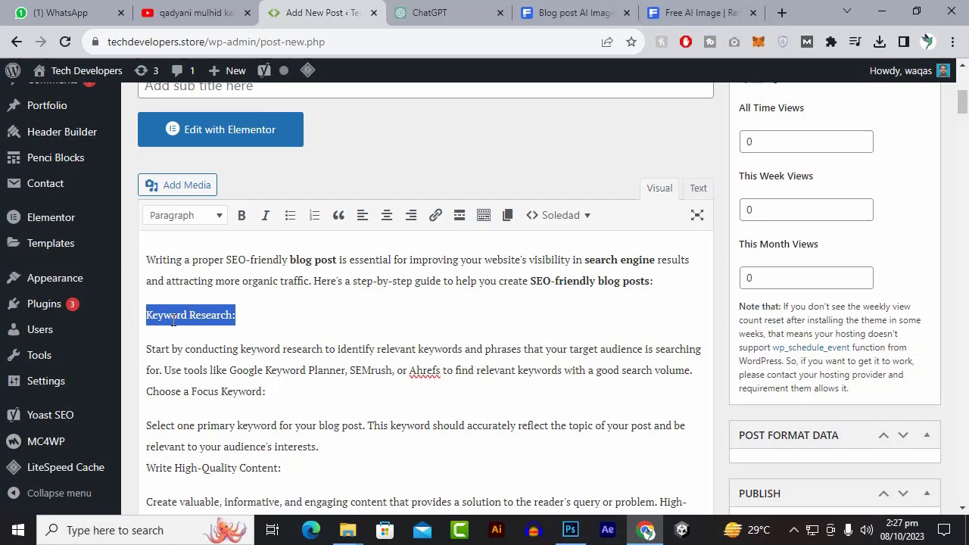
scroll(187, 339, "up", 3)
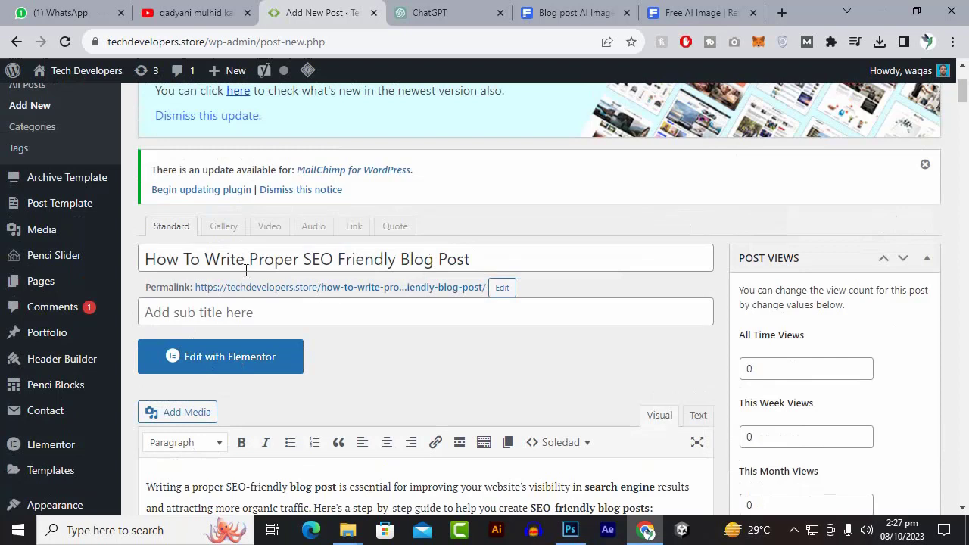
left_click(284, 261)
scroll(281, 259, "down", 4)
left_click(270, 252)
left_click_drag(274, 235, 147, 240)
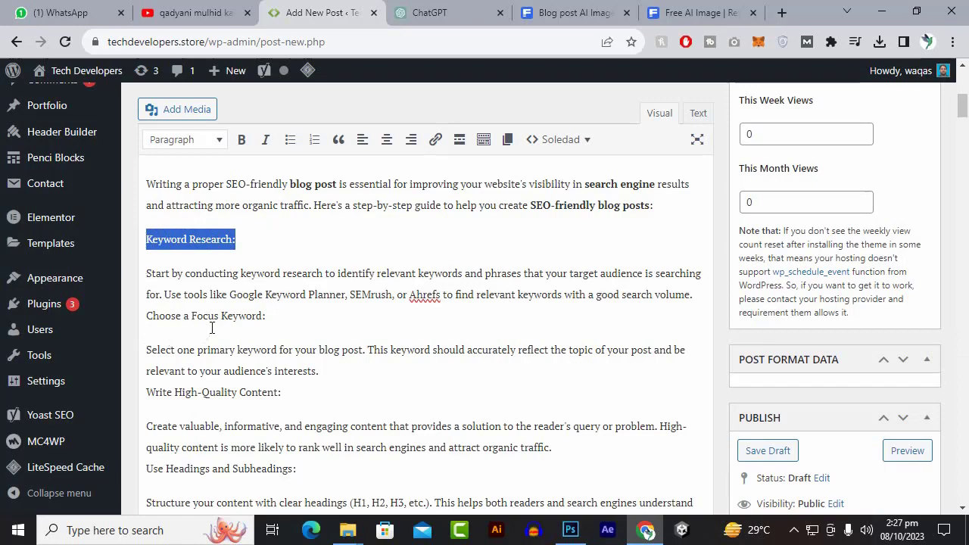
scroll(212, 328, "down", 12)
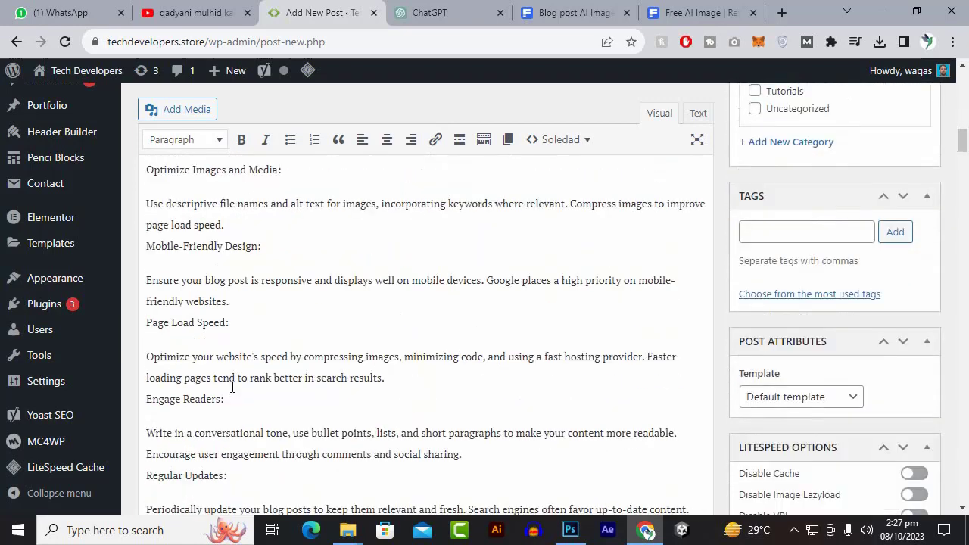
scroll(232, 386, "up", 11)
- Format the "Keyword Research:" line as Heading 3
left_click(280, 334)
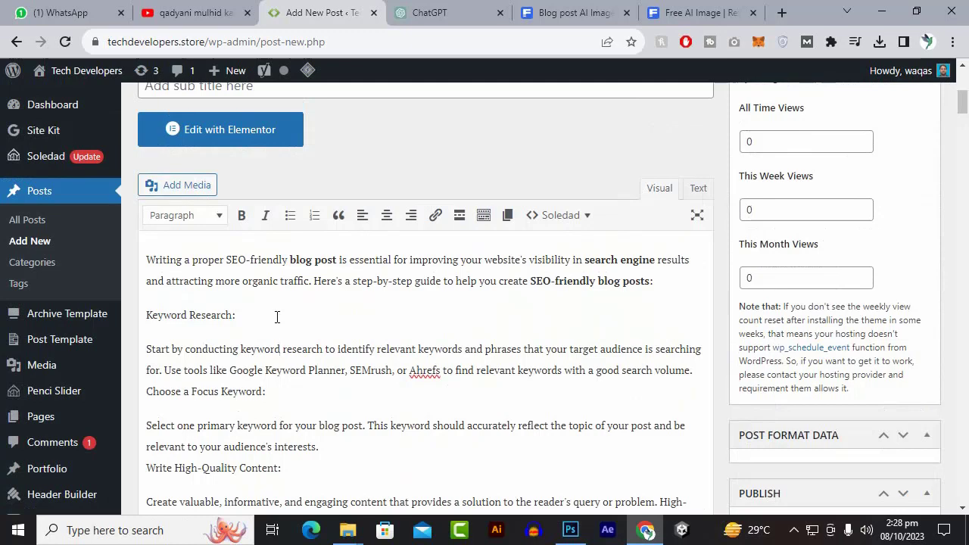
left_click_drag(257, 315, 146, 315)
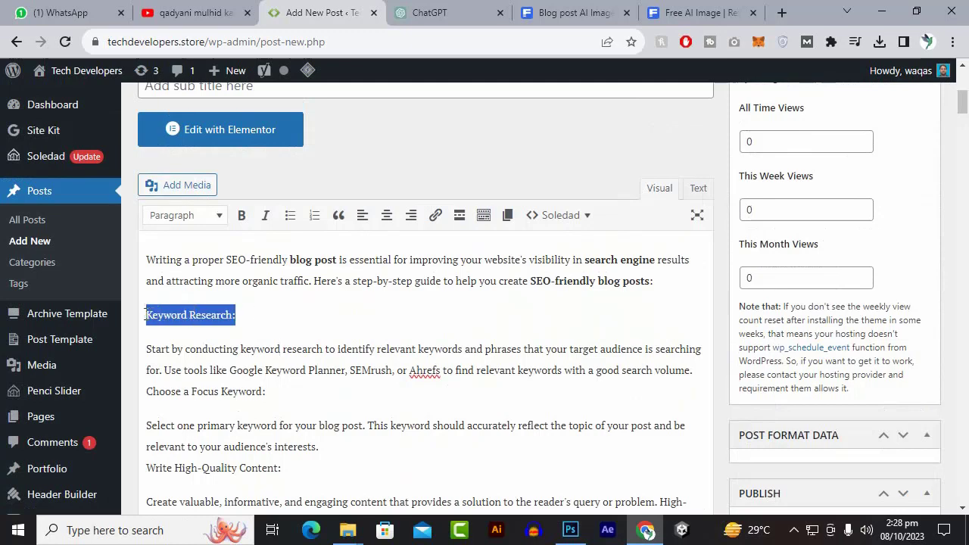
left_click(202, 217)
left_click(220, 325)
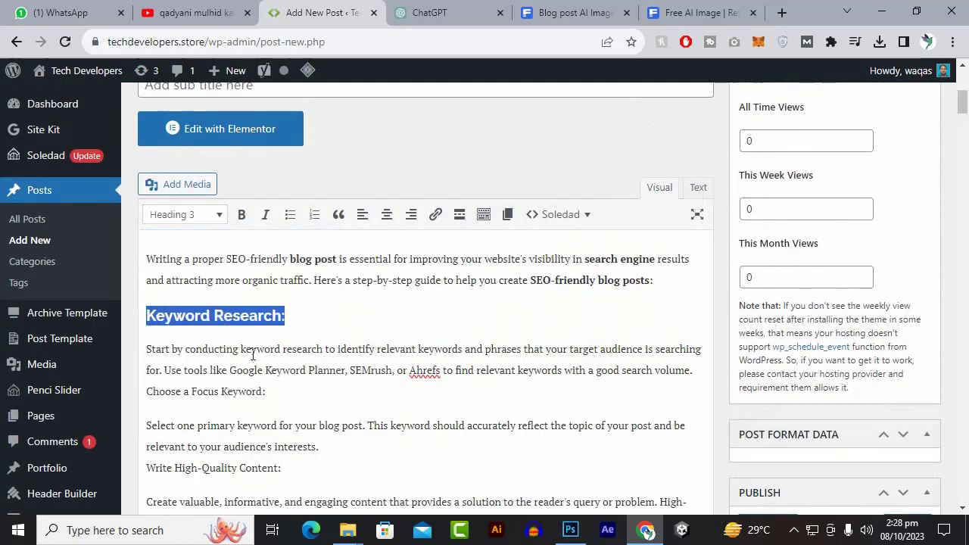
left_click(301, 319)
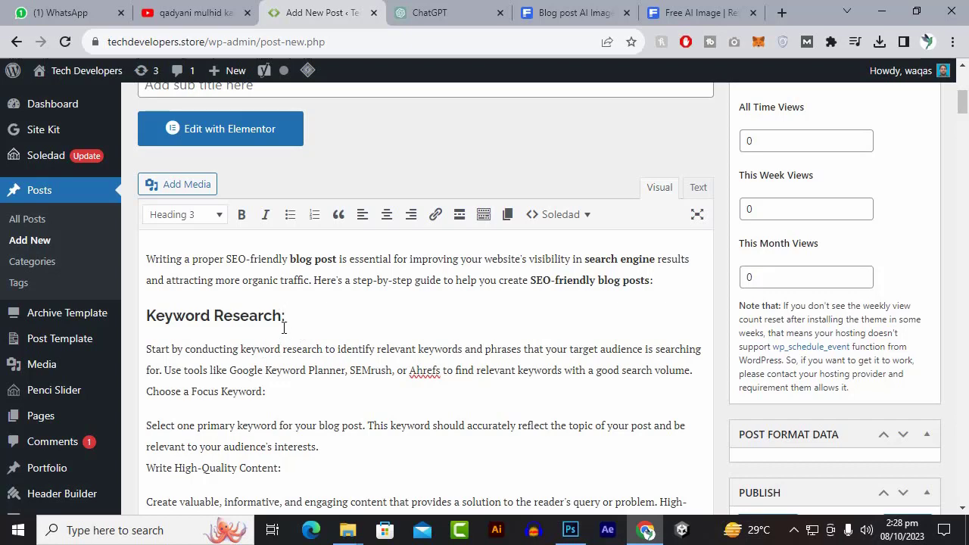
- Put the "Choose a Focus Keyword:" line in its own paragraph and format it as Heading 3
scroll(285, 321, "down", 1)
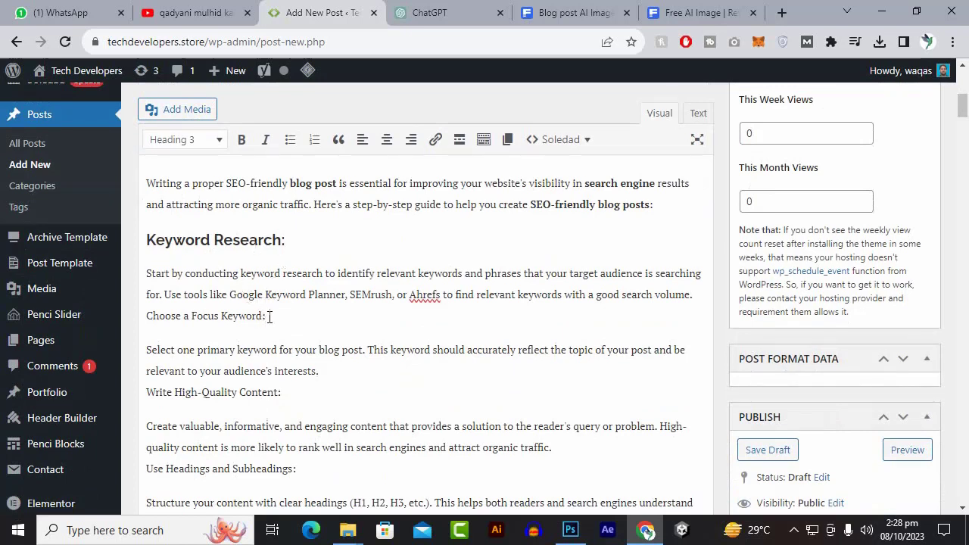
left_click_drag(268, 315, 145, 316)
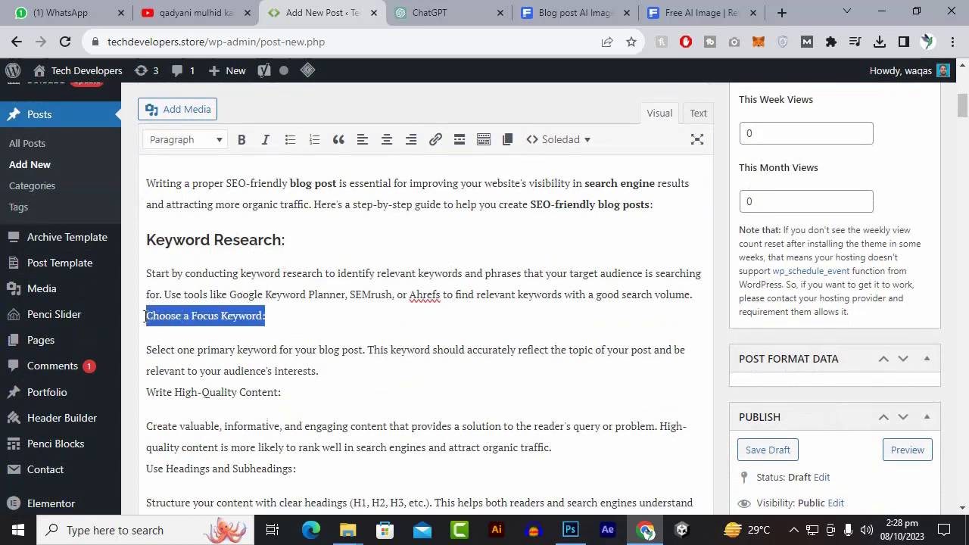
left_click(414, 339)
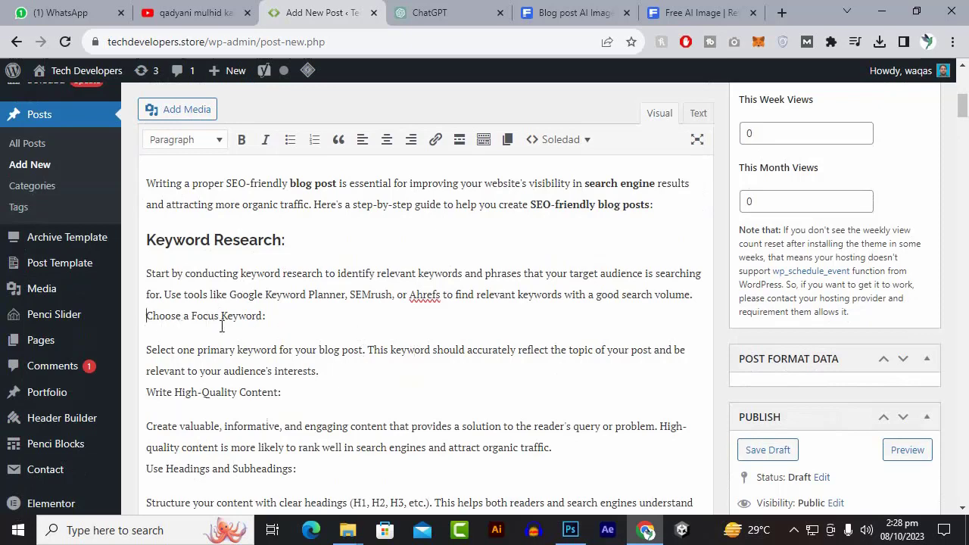
key("Return")
left_click_drag(296, 322, 134, 314)
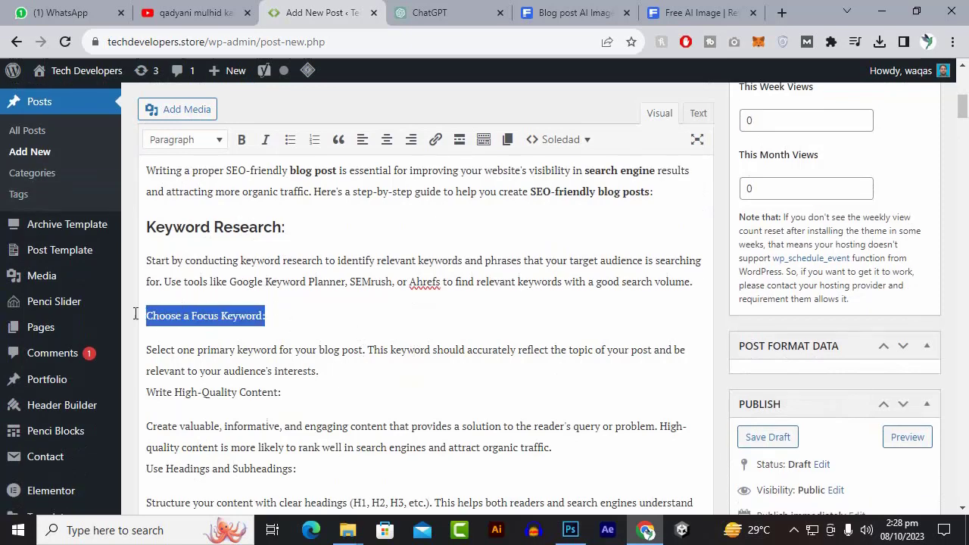
left_click(185, 139)
left_click(222, 249)
- Separate "Write High-Quality Content:" from the paragraph above it and format it as Heading 3
scroll(327, 367, "down", 2)
left_click(149, 240)
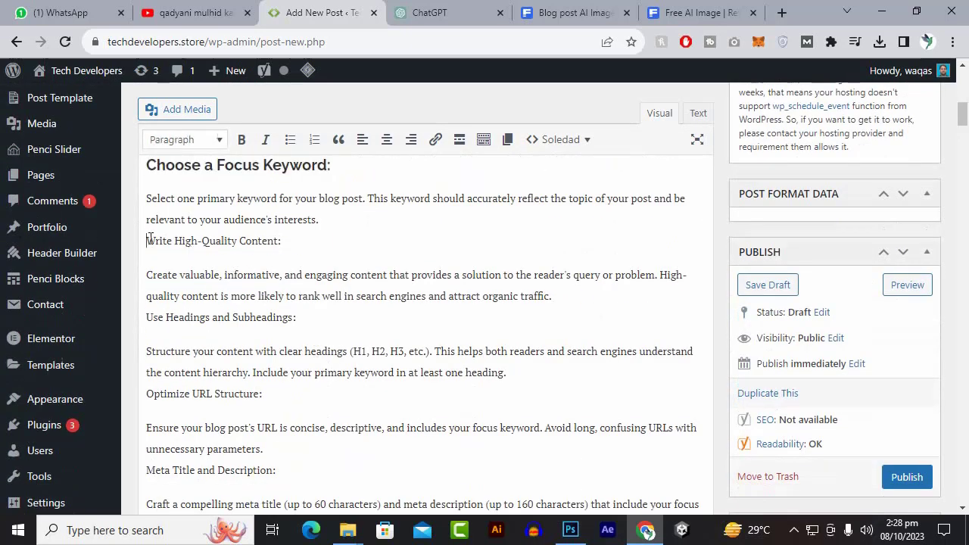
key("Return")
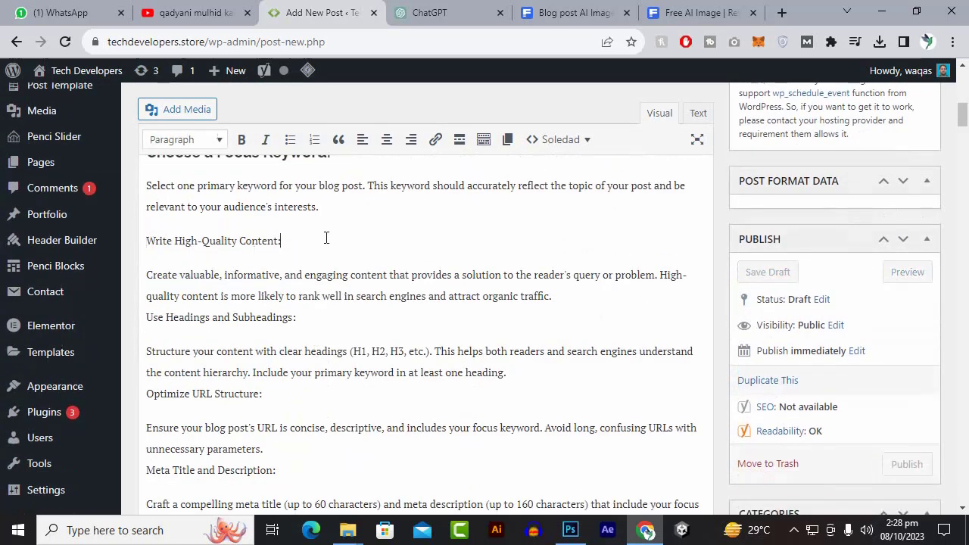
left_click_drag(326, 238, 134, 237)
left_click(198, 140)
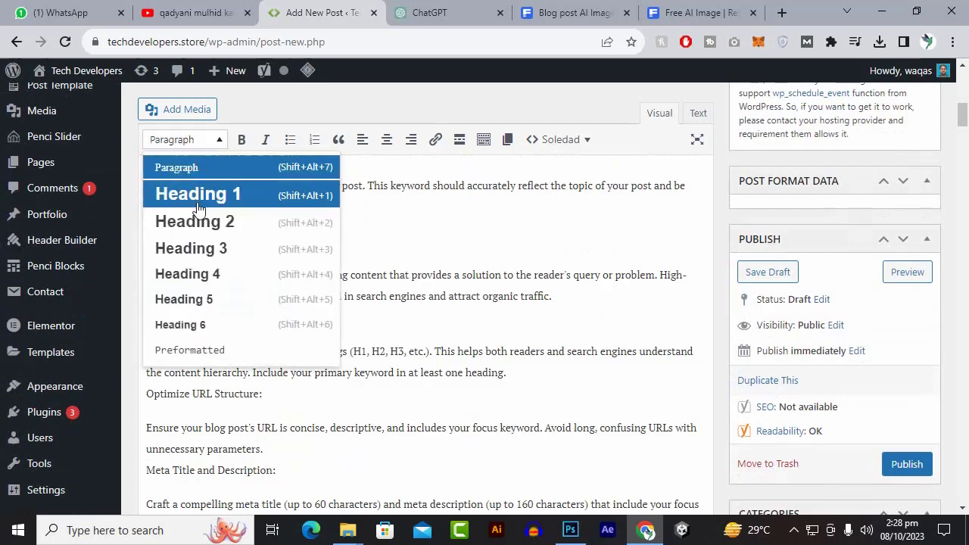
left_click(209, 250)
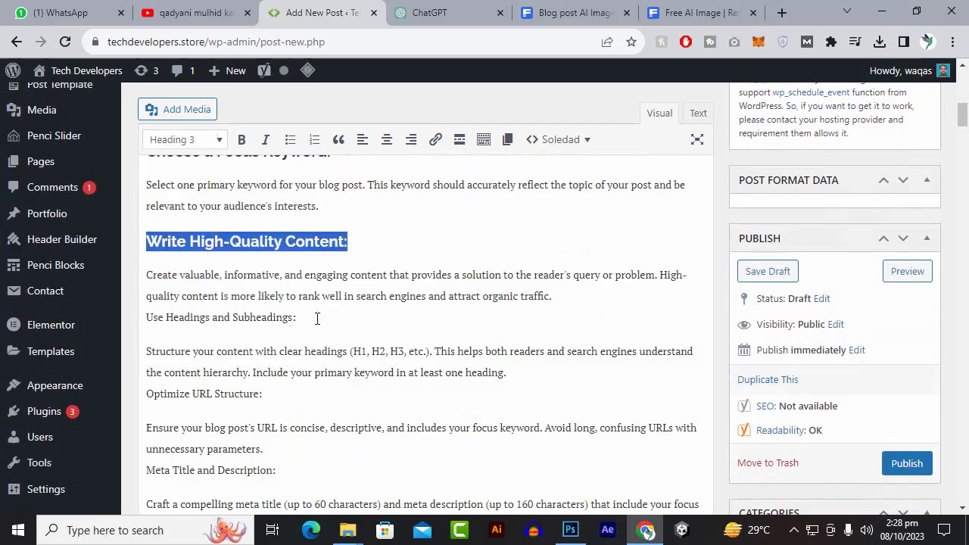
- Split "Use Headings and Subheadings:" off into its own paragraph and make it a Heading 3
left_click(148, 324)
left_click_drag(297, 318, 133, 309)
left_click(187, 143)
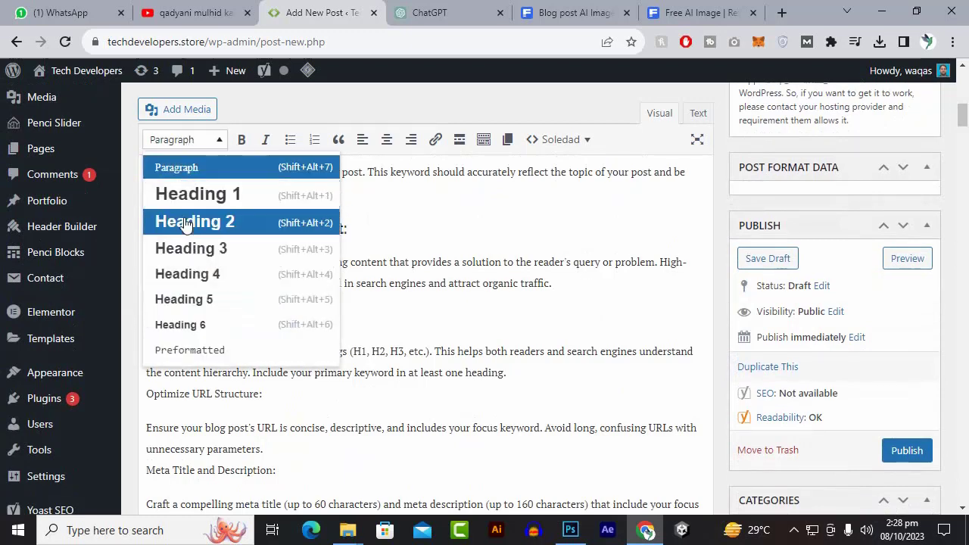
left_click(190, 250)
- Split "Optimize URL Structure:" off from the preceding text and make it a Heading 3
scroll(296, 380, "down", 1)
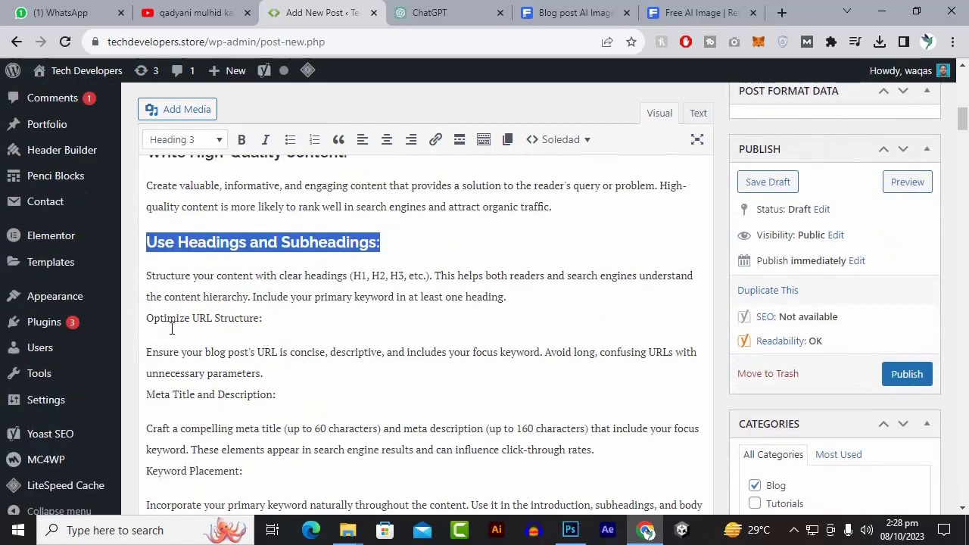
left_click(149, 328)
left_click_drag(281, 325, 118, 321)
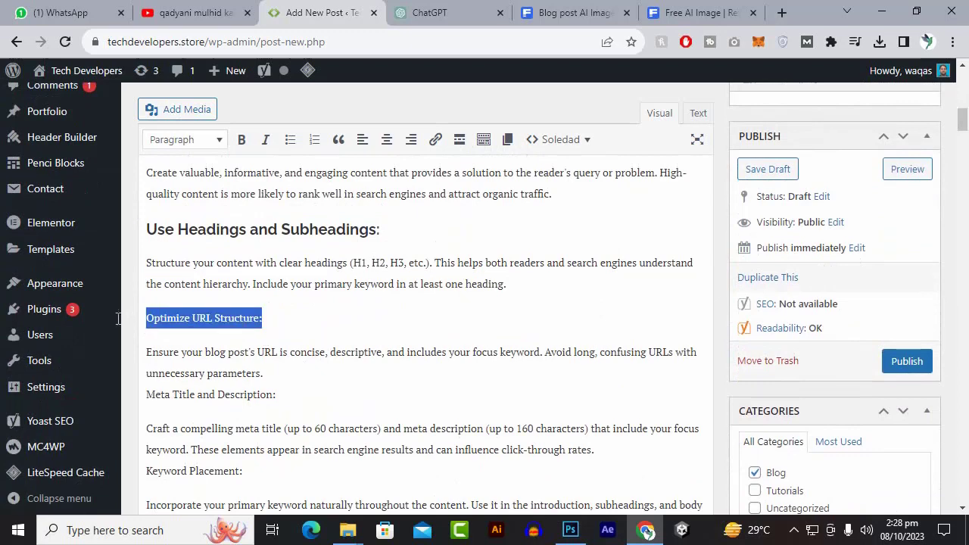
left_click(189, 139)
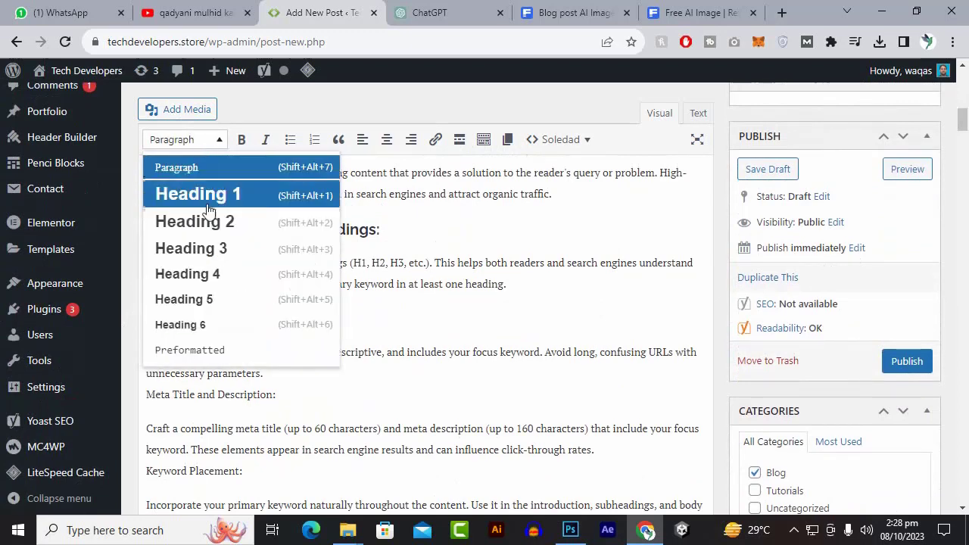
left_click(216, 247)
- Place "Meta Title and Description:" in its own paragraph and format it as Heading 3
scroll(282, 378, "down", 1)
scroll(282, 379, "down", 2)
left_click(148, 244)
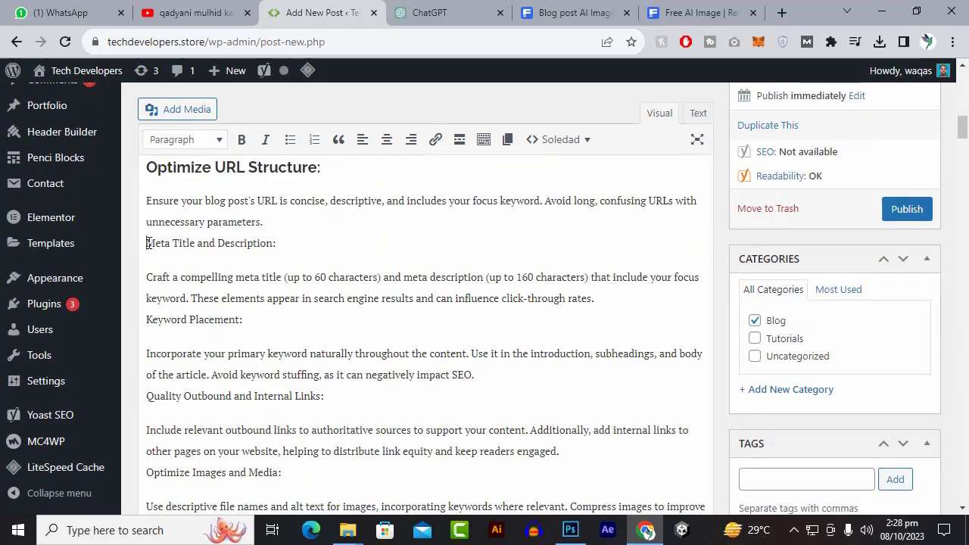
left_click_drag(277, 244, 140, 248)
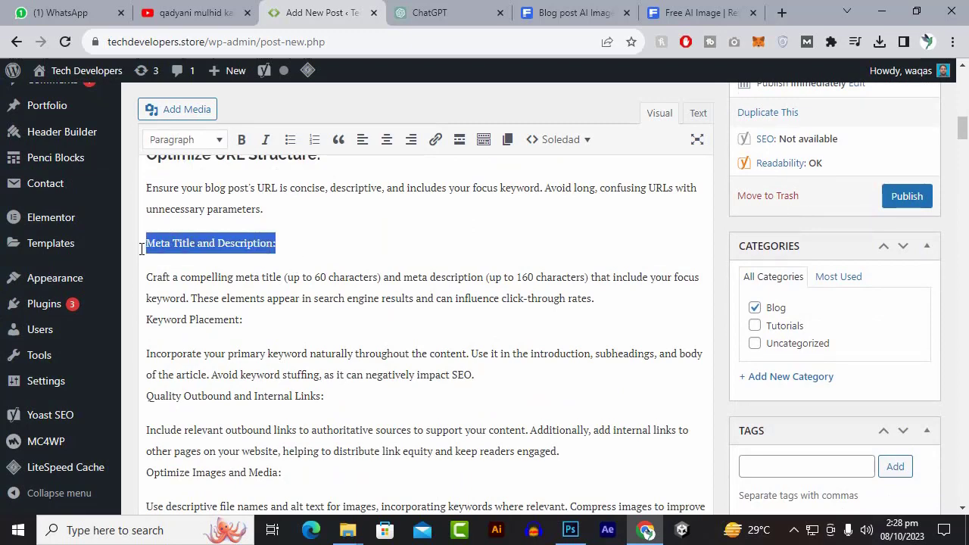
left_click(196, 140)
left_click(237, 256)
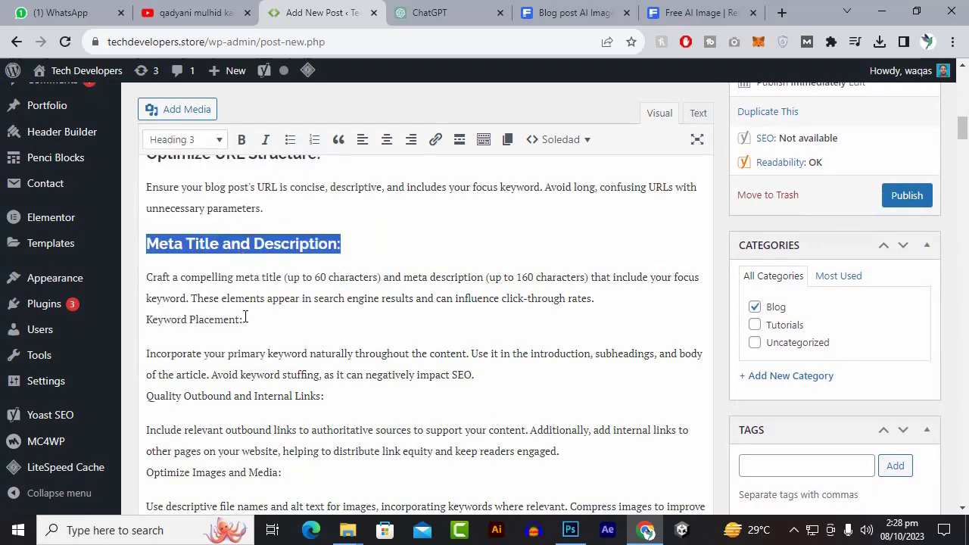
- Place "Keyword Placement:" in its own paragraph and format it as Heading 3
left_click(148, 320)
left_click_drag(277, 319, 141, 323)
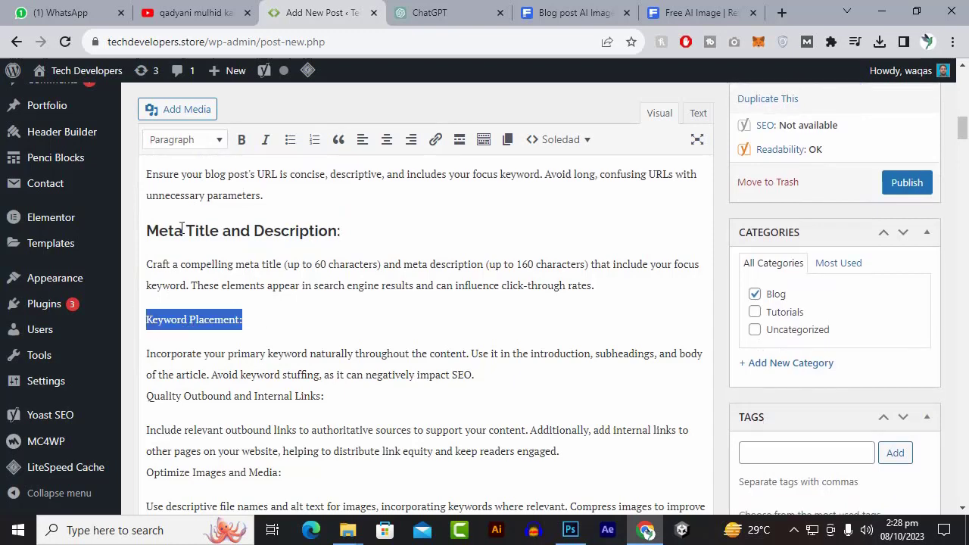
left_click(185, 139)
left_click(227, 247)
- Separate "Quality Outbound and Internal Links:" from the text above and format it as Heading 3
scroll(258, 313, "down", 2)
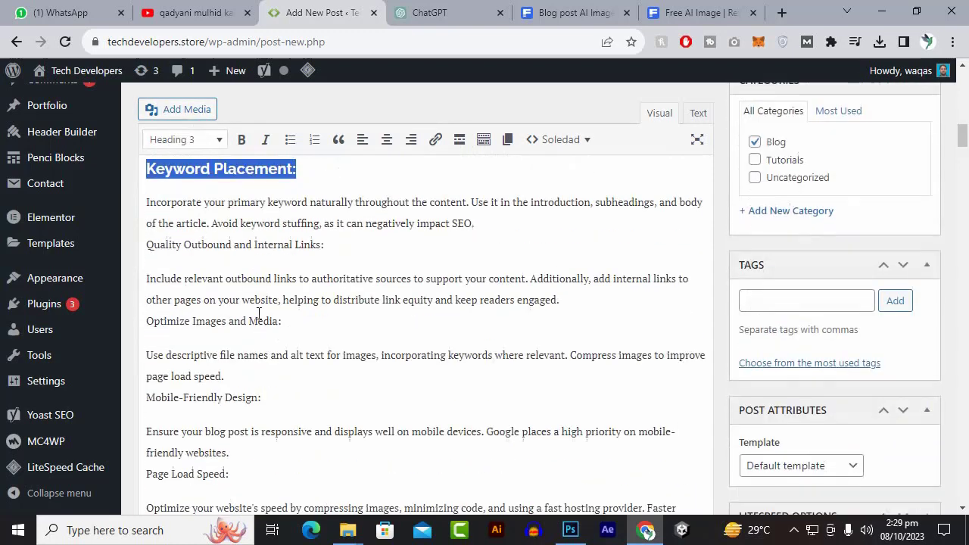
left_click(152, 250)
left_click_drag(349, 247, 136, 231)
left_click(207, 139)
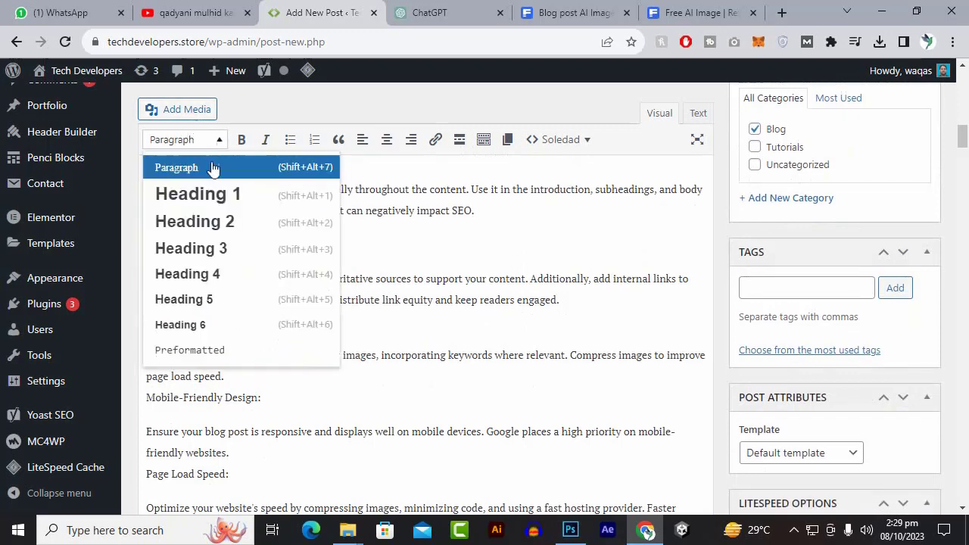
left_click(231, 250)
- Separate "Optimize Images and Media:" from the text above and format it as Heading 3
scroll(336, 335, "down", 1)
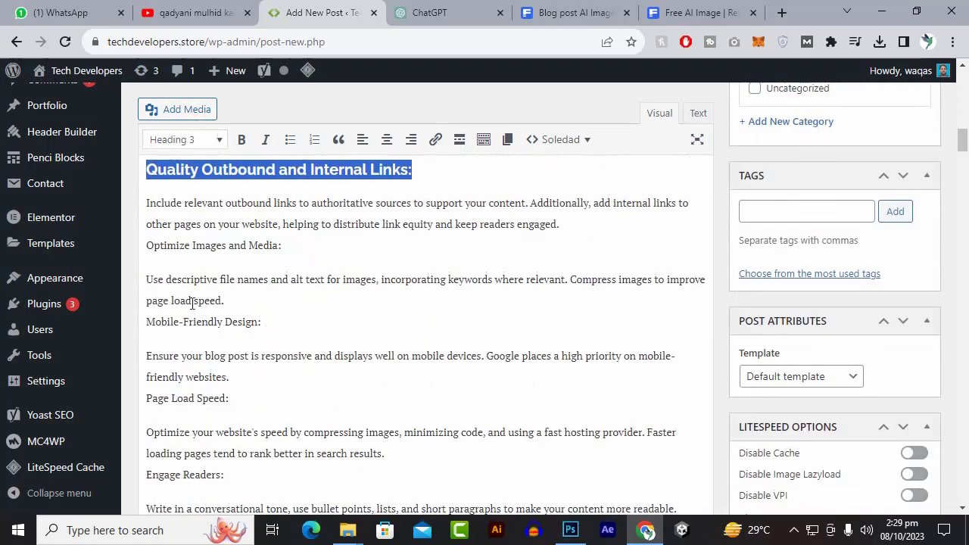
left_click(150, 247)
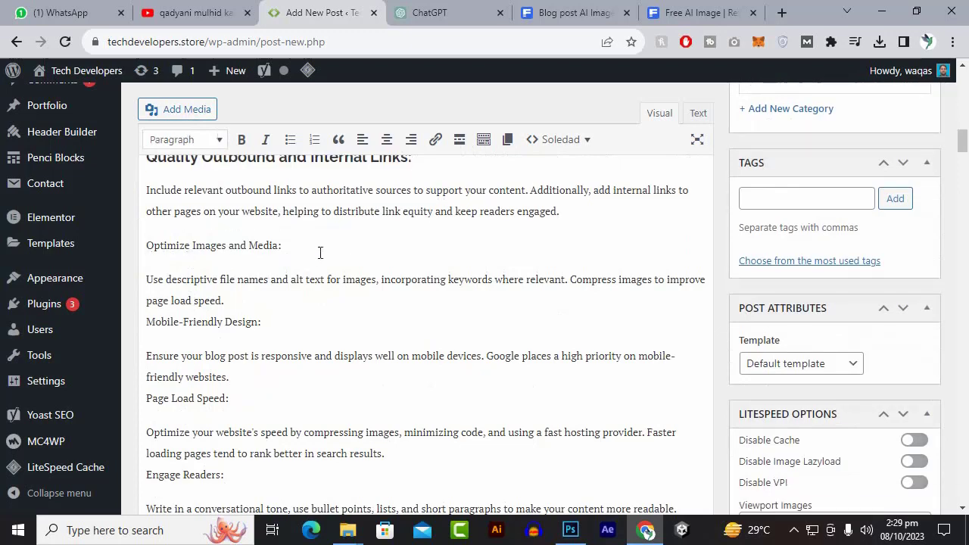
left_click_drag(319, 252, 143, 248)
left_click(190, 139)
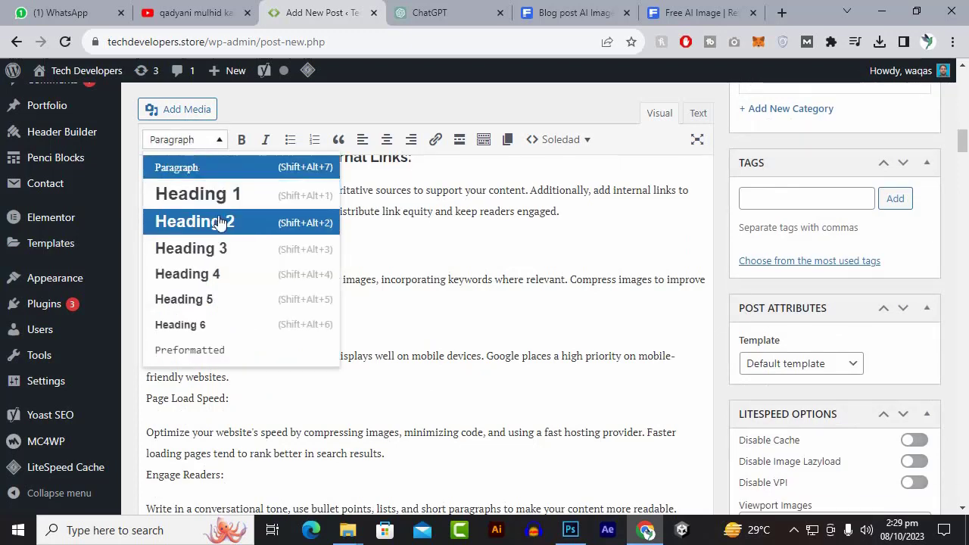
left_click(221, 248)
- Split "Mobile-Friendly Design:" off into its own paragraph and make it a Heading 3
scroll(295, 325, "down", 1)
left_click(151, 247)
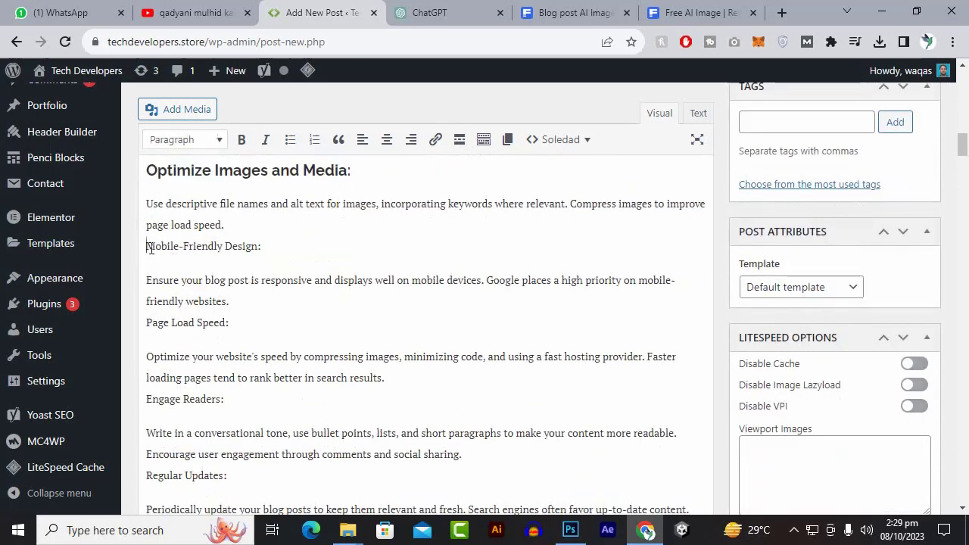
left_click_drag(288, 246, 145, 248)
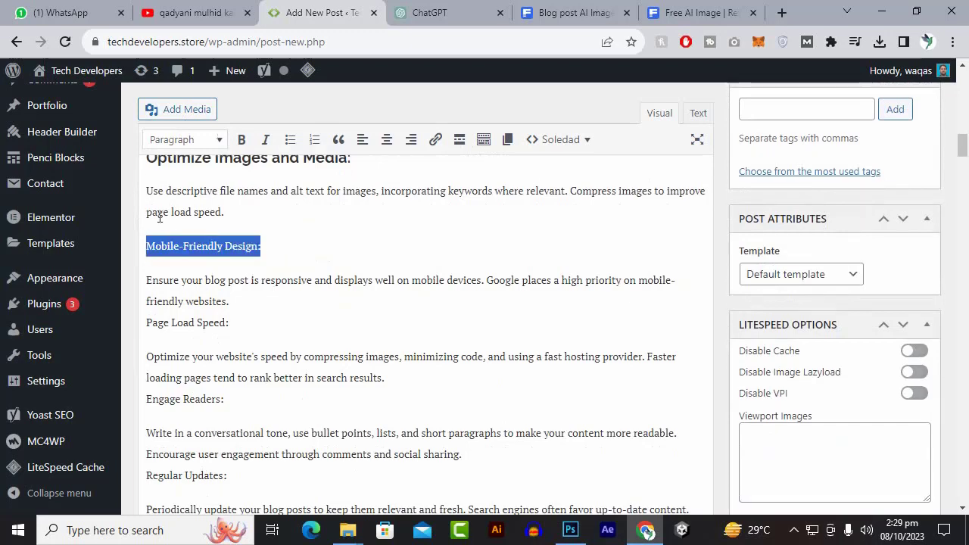
left_click(201, 131)
left_click(222, 248)
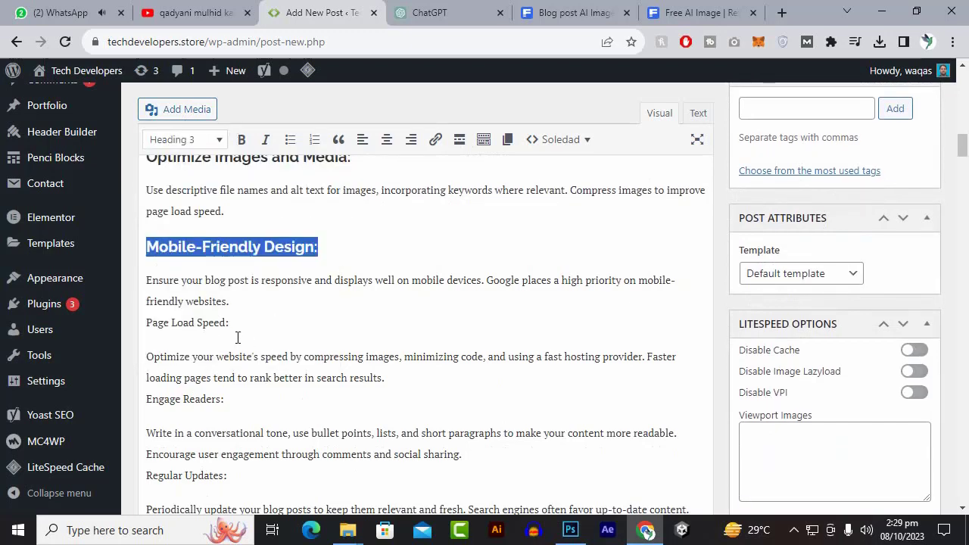
- Split "Page Load Speed:" off into its own paragraph and make it a Heading 3
left_click(151, 325)
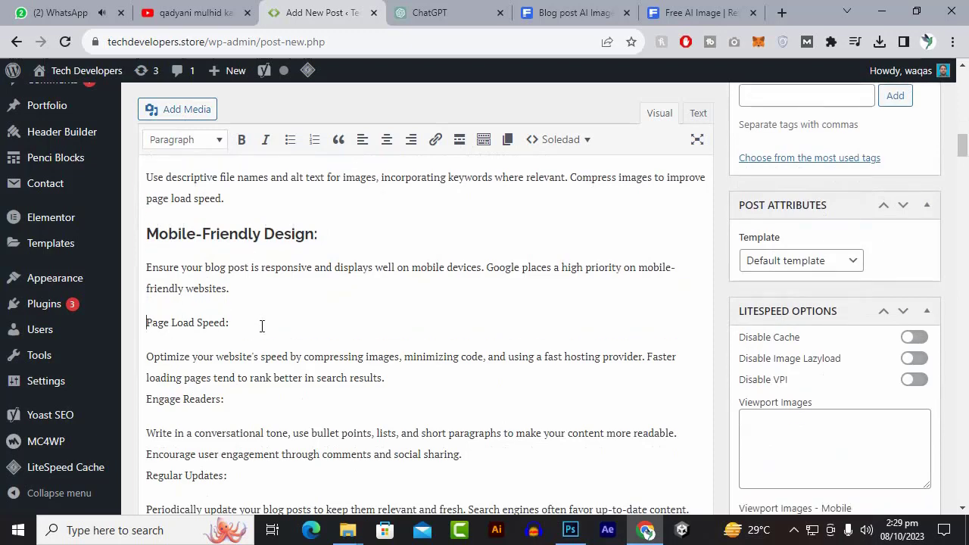
left_click_drag(260, 326, 146, 323)
left_click(185, 139)
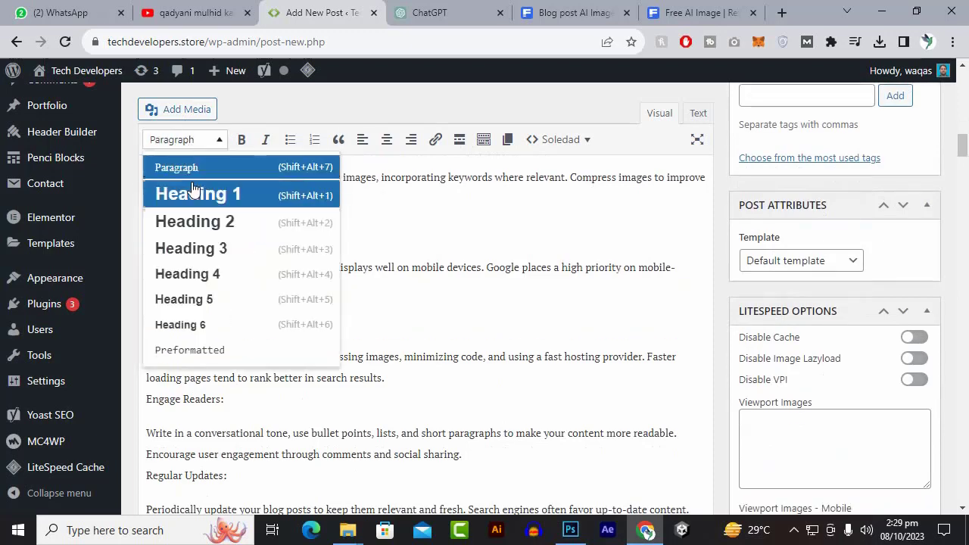
left_click(212, 247)
- Place "Engage Readers:" in its own paragraph and format it as Heading 3
scroll(256, 376, "down", 1)
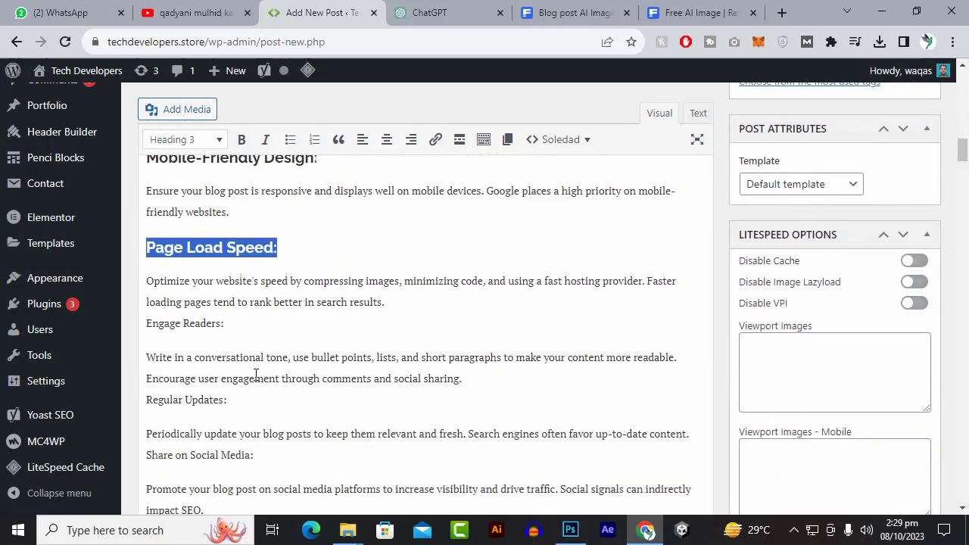
left_click(150, 334)
left_click_drag(226, 325, 146, 324)
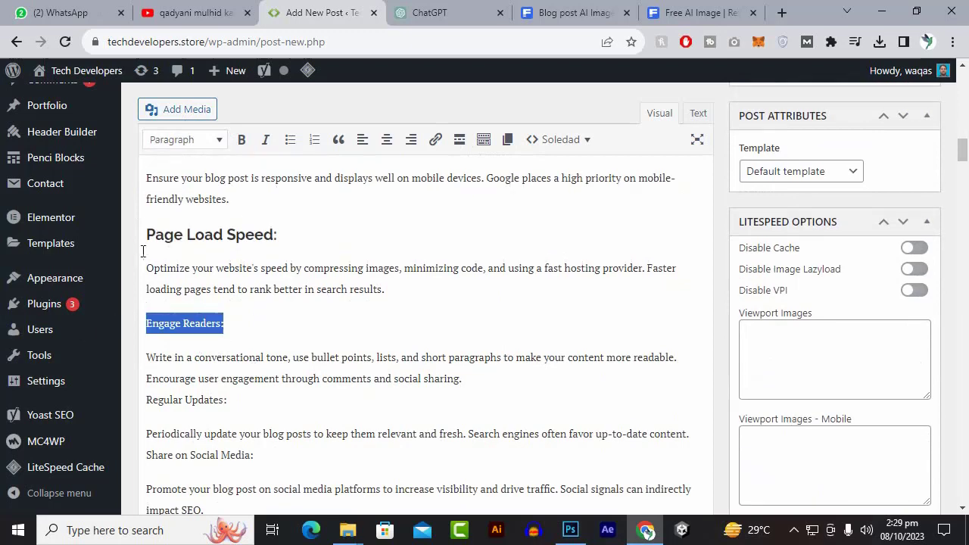
left_click(184, 139)
left_click(198, 247)
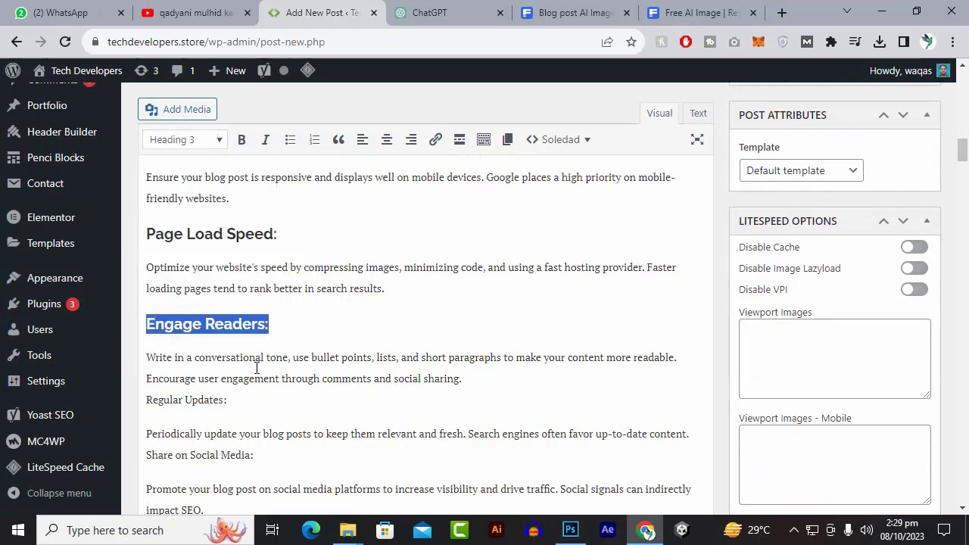
- Place "Regular Updates:" in its own paragraph and format it as Heading 3
scroll(251, 354, "down", 2)
left_click(151, 243)
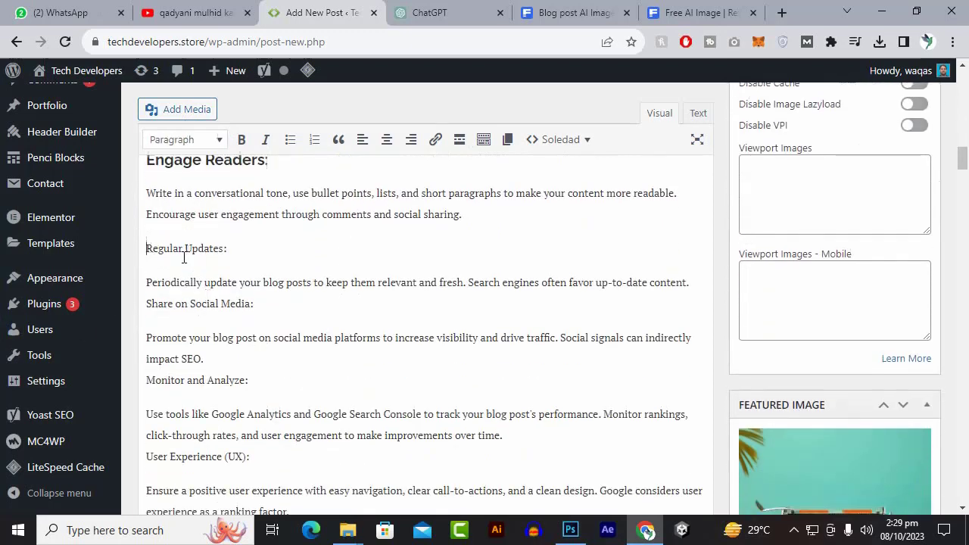
left_click_drag(247, 254, 136, 244)
left_click(195, 140)
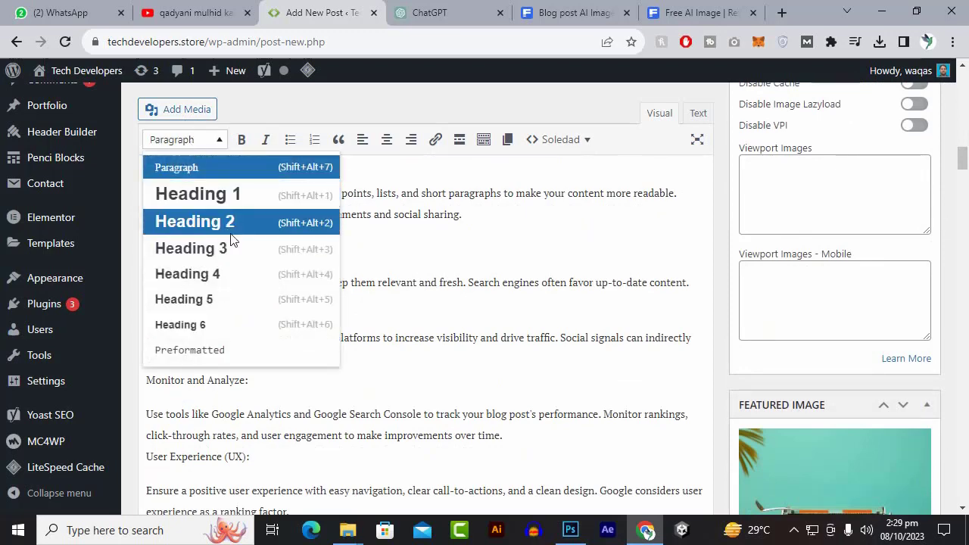
left_click(191, 249)
- Separate "Monitor and Analyze:" from the social media paragraph above and format it as Heading 3
scroll(262, 326, "down", 1)
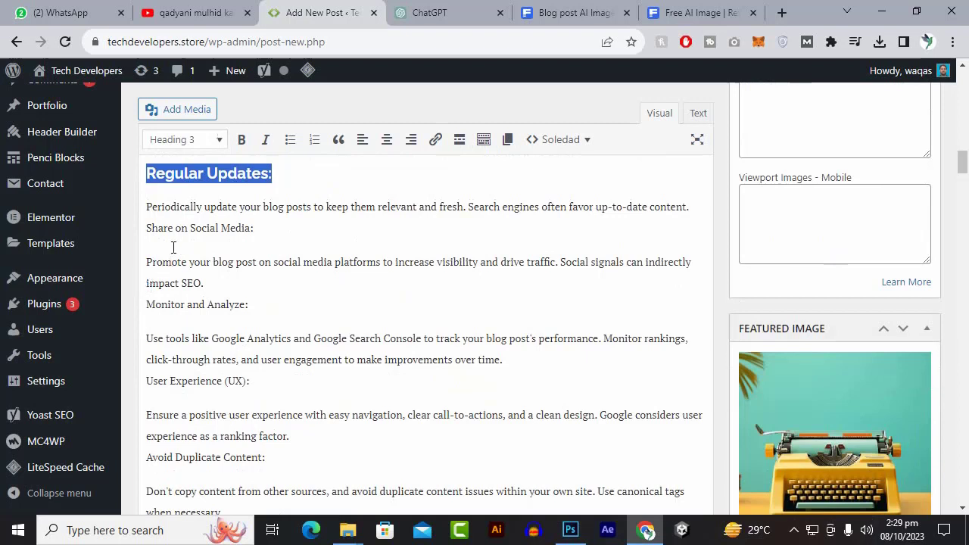
left_click(225, 268)
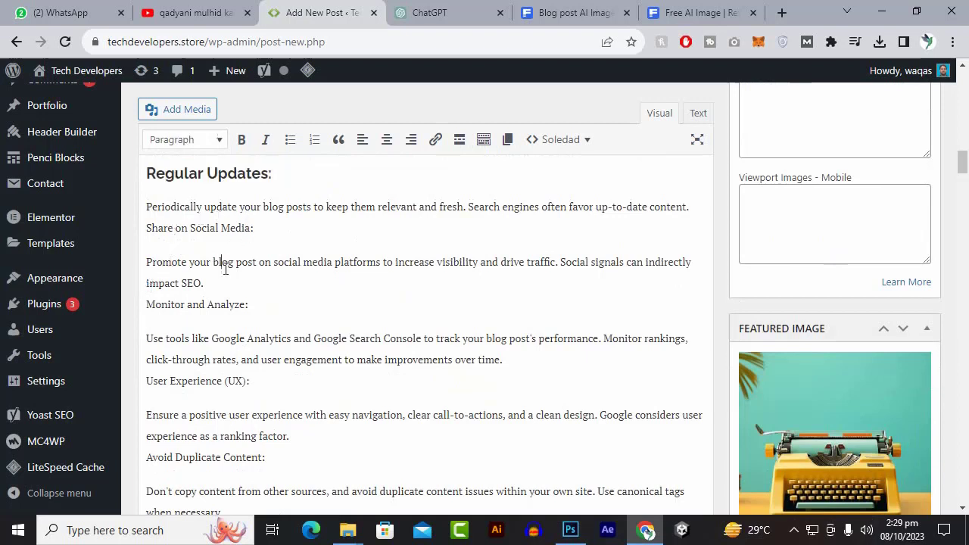
left_click(146, 305)
key("Return")
left_click_drag(268, 304, 114, 313)
left_click(187, 142)
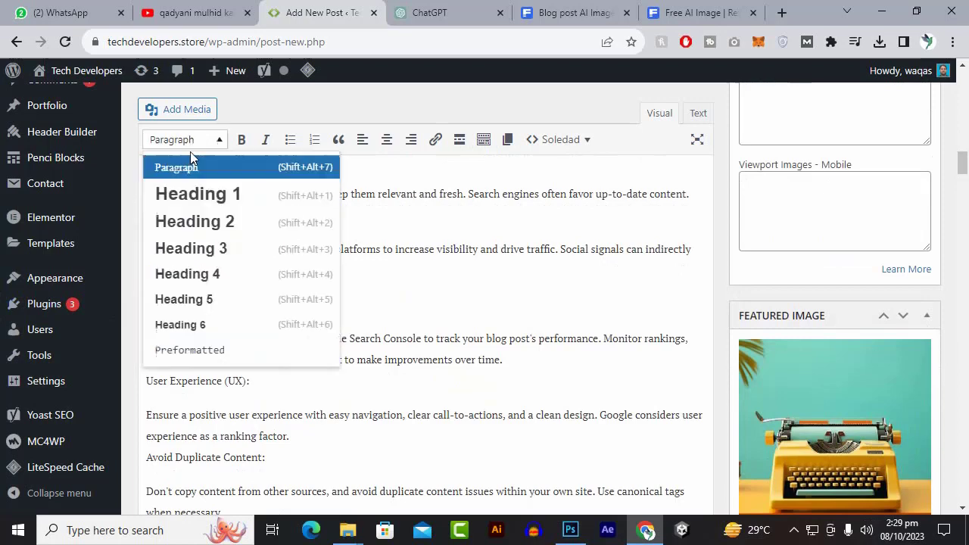
left_click(225, 249)
scroll(273, 344, "down", 2)
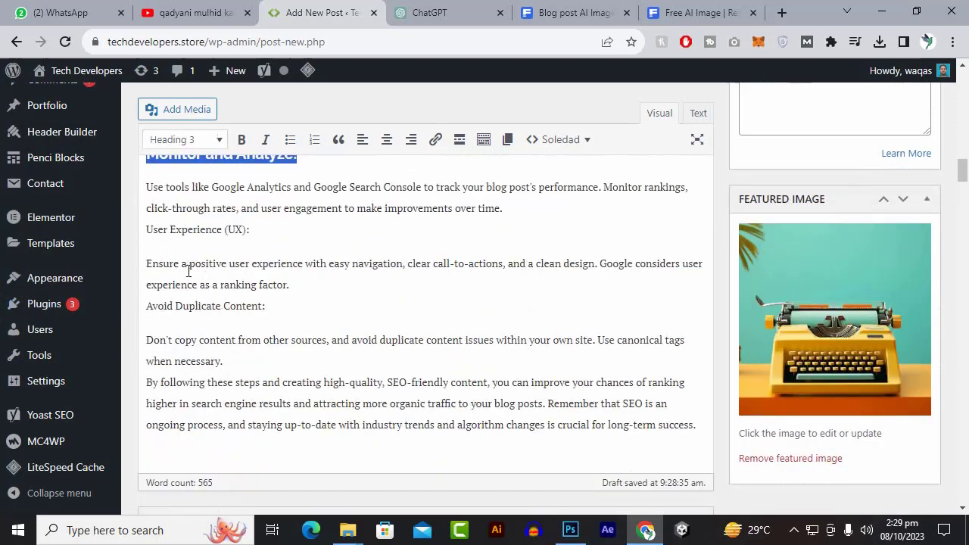
- Place "User Experience (UX):" in its own paragraph and format it as Heading 3
left_click(152, 230)
key("Return")
left_click_drag(254, 231, 159, 217)
left_click(177, 200)
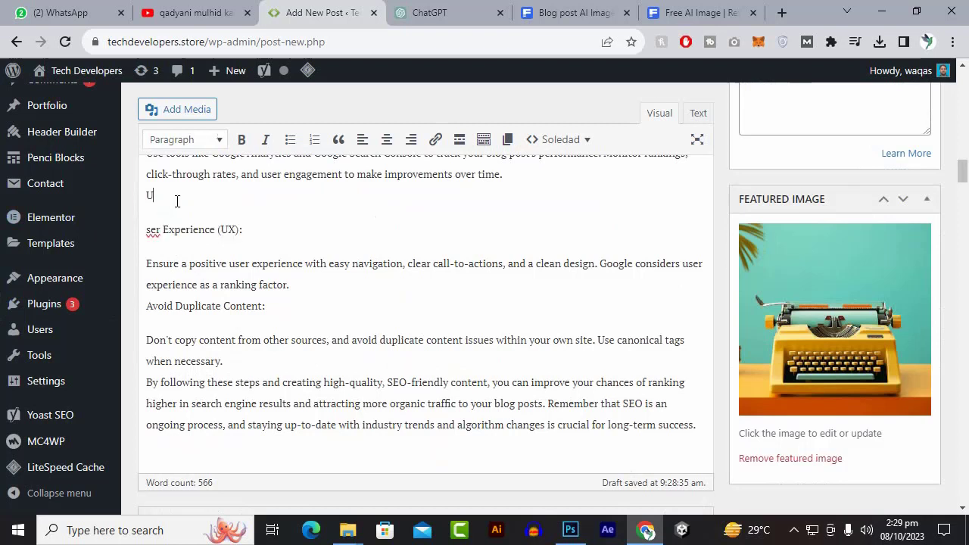
key("Delete")
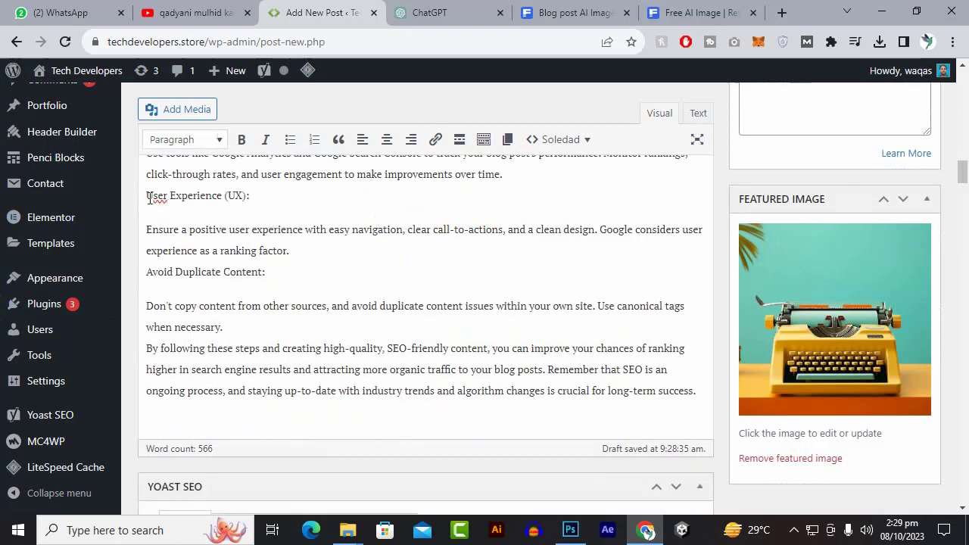
key("Return")
left_click_drag(268, 208, 145, 208)
left_click(205, 143)
left_click(216, 246)
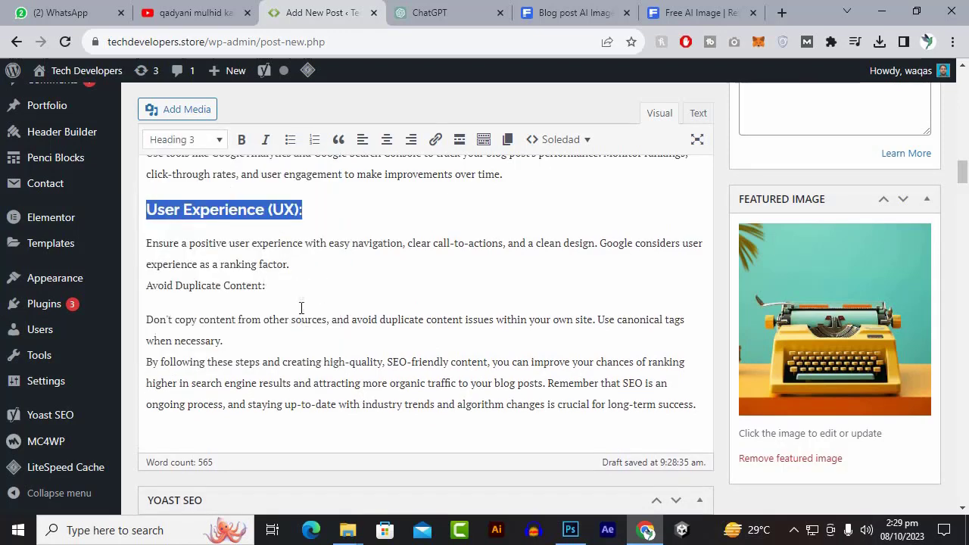
- Split "Avoid Duplicate Content:" off from the user experience paragraph and make it a Heading 3
left_click(149, 215)
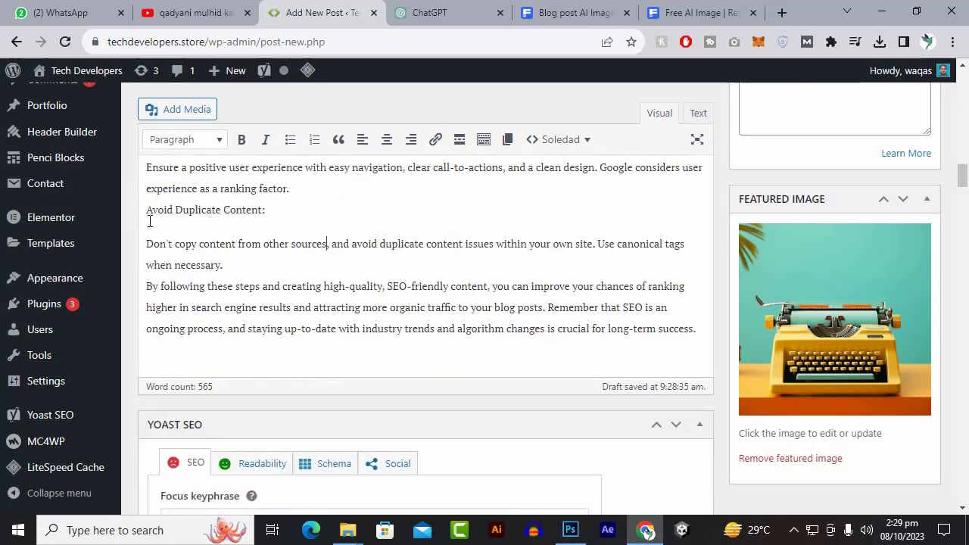
key("Return")
left_click_drag(322, 231, 123, 222)
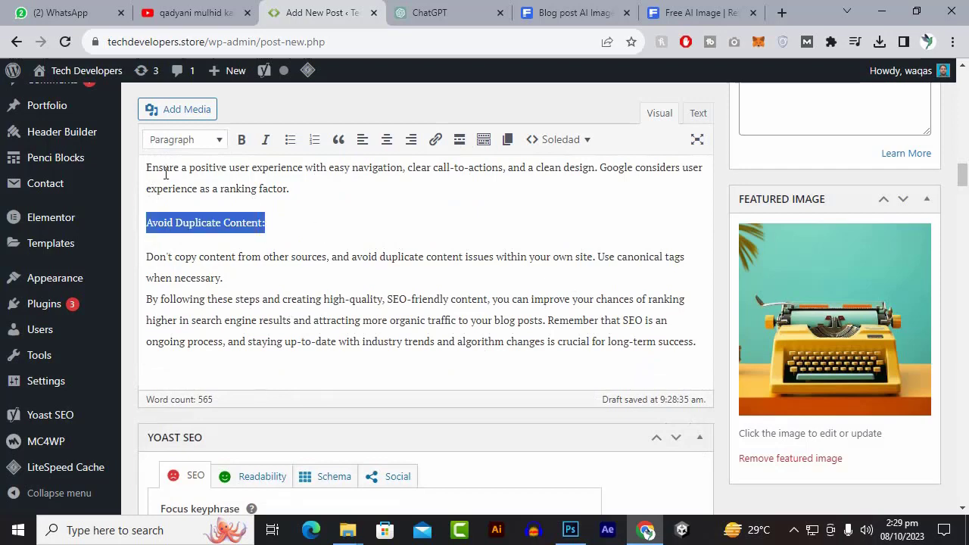
left_click(205, 144)
left_click(225, 247)
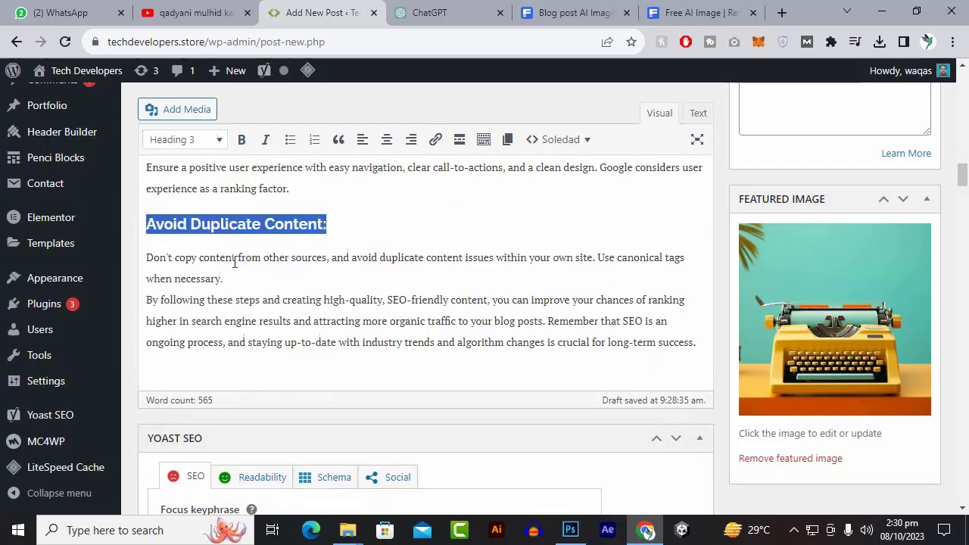
- Insert an empty paragraph between the duplicate content text and the closing "By following these steps" paragraph
scroll(231, 258, "down", 1)
left_click(246, 201)
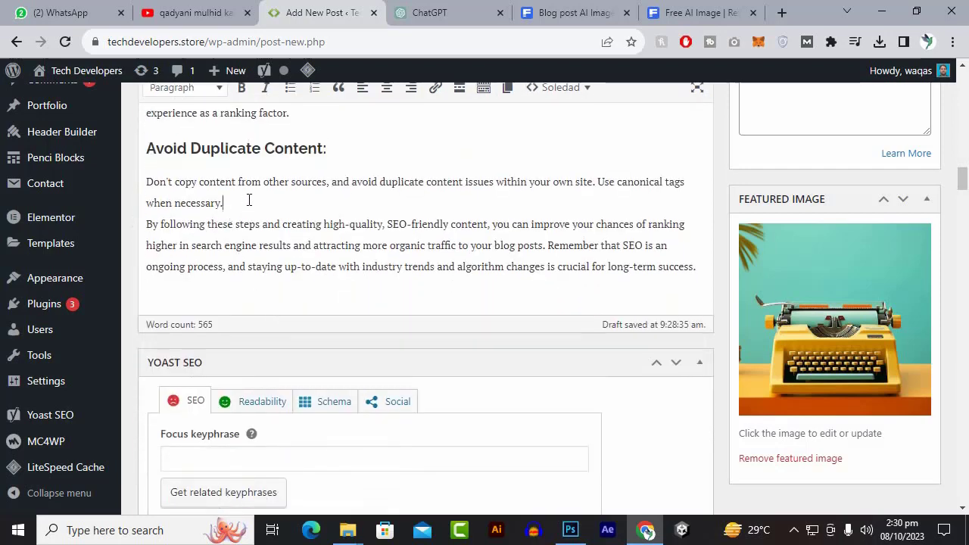
scroll(250, 199, "down", 3)
scroll(239, 227, "up", 4)
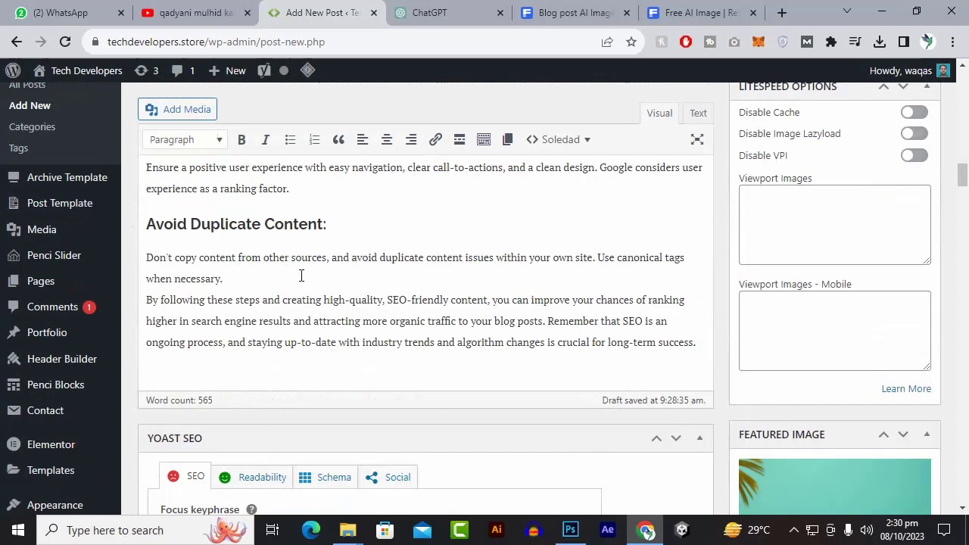
key("Return")
scroll(313, 336, "down", 1)
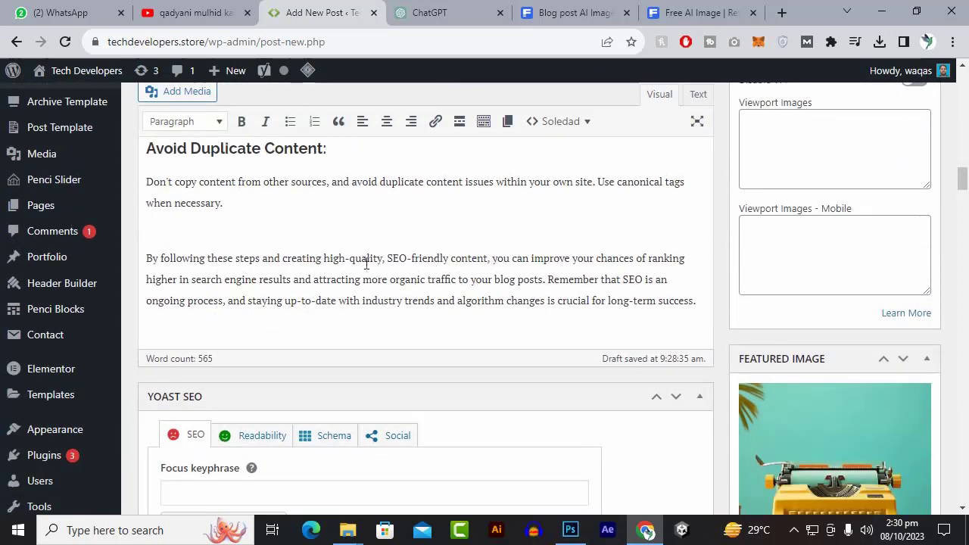
- In the closing paragraph, italicize "high-quality" and make "SEO-friendly content" and "search engine results" bold
left_click_drag(323, 258, 383, 265)
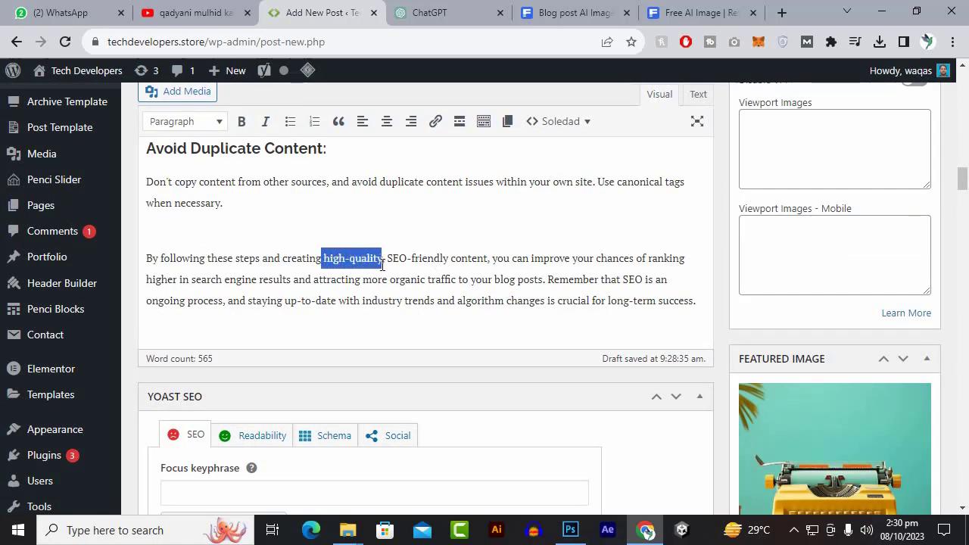
left_click(265, 121)
left_click_drag(386, 258, 486, 261)
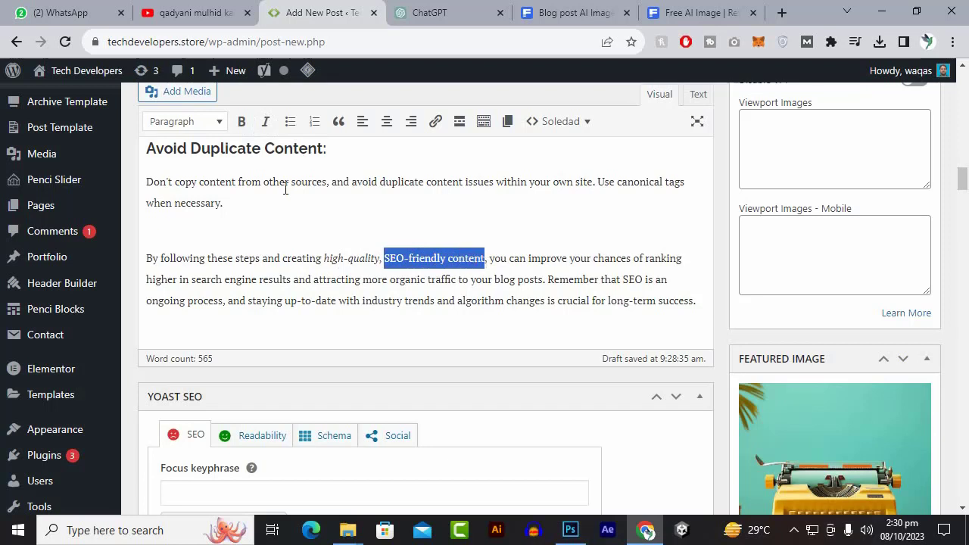
left_click(241, 122)
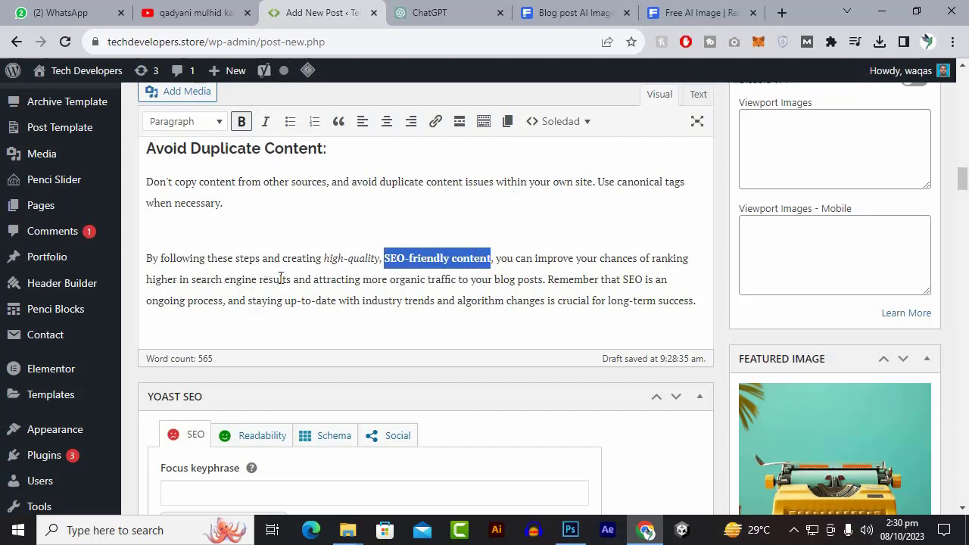
left_click_drag(292, 280, 193, 281)
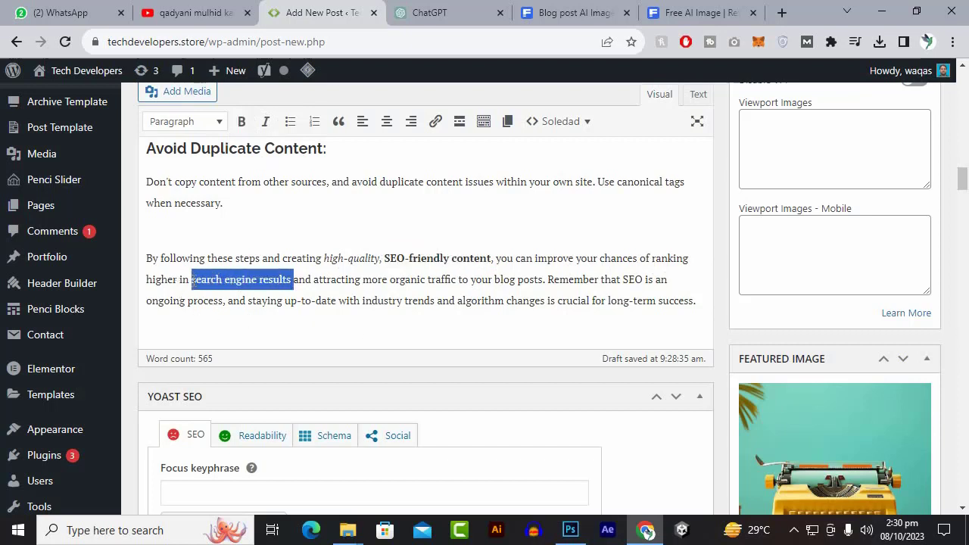
left_click(242, 122)
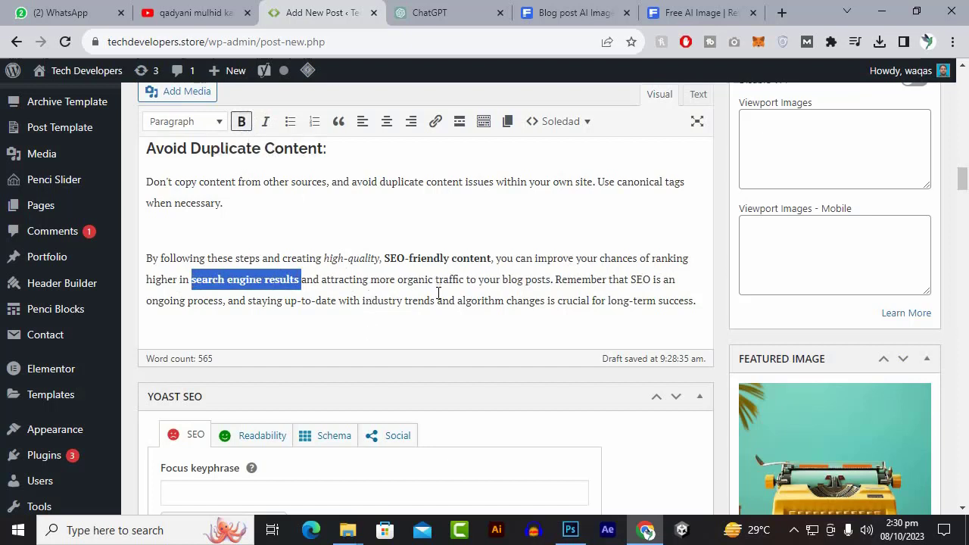
left_click(648, 292)
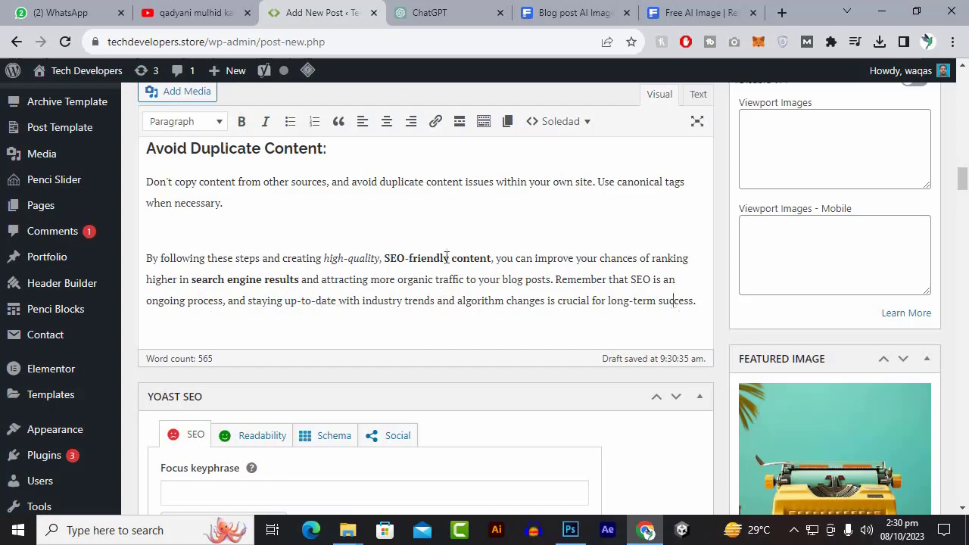
- Review the draft from its title and introduction down through the keyword, content, headings and URL structure sections
scroll(447, 257, "up", 20)
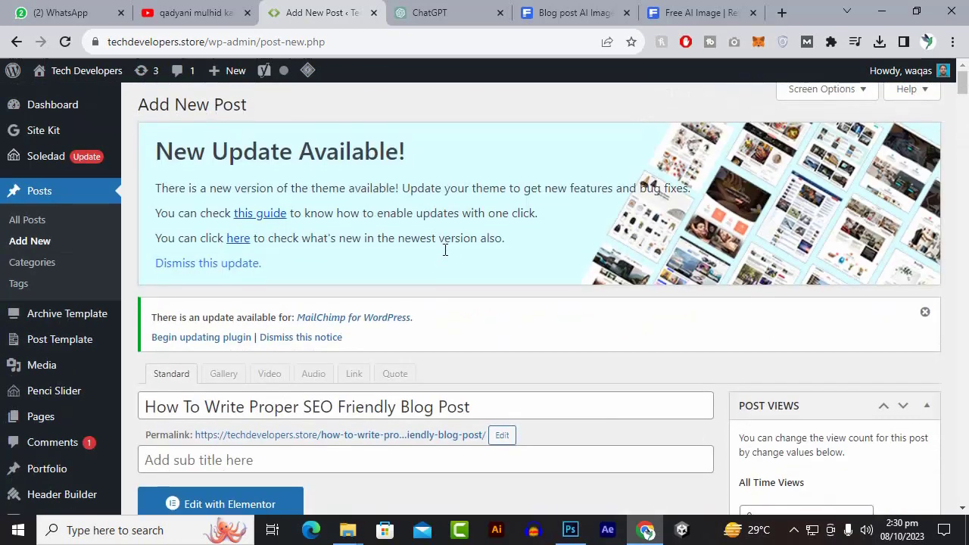
scroll(445, 251, "down", 8)
scroll(386, 260, "up", 3)
scroll(372, 255, "down", 3)
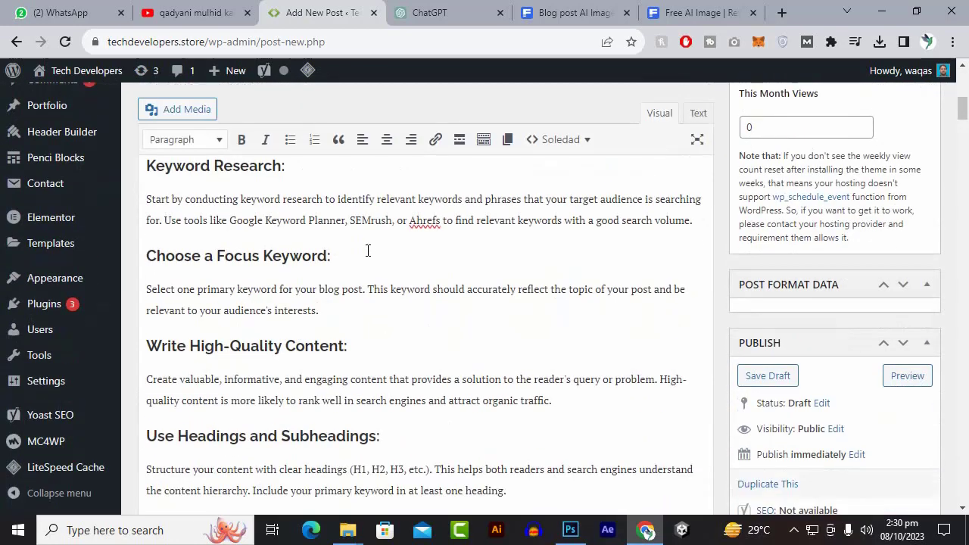
scroll(295, 297, "up", 2)
left_click(215, 317)
scroll(217, 301, "up", 3)
left_click_drag(480, 260, 183, 260)
scroll(259, 250, "down", 5)
scroll(266, 255, "up", 1)
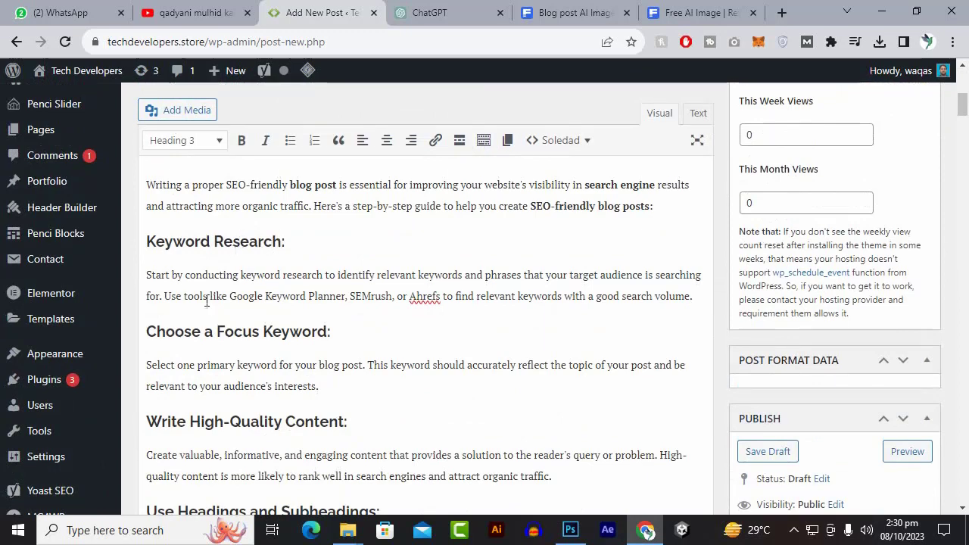
scroll(233, 331, "down", 1)
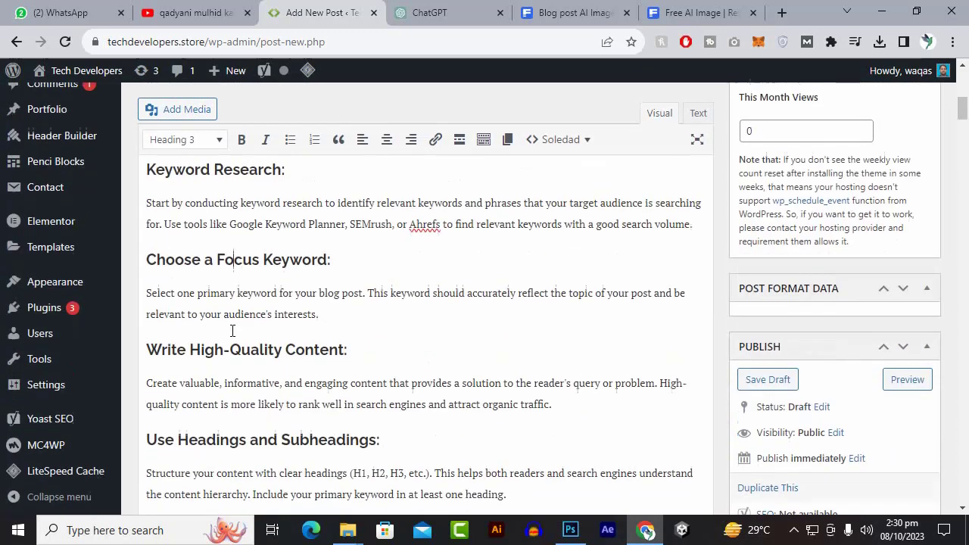
scroll(205, 348, "down", 3)
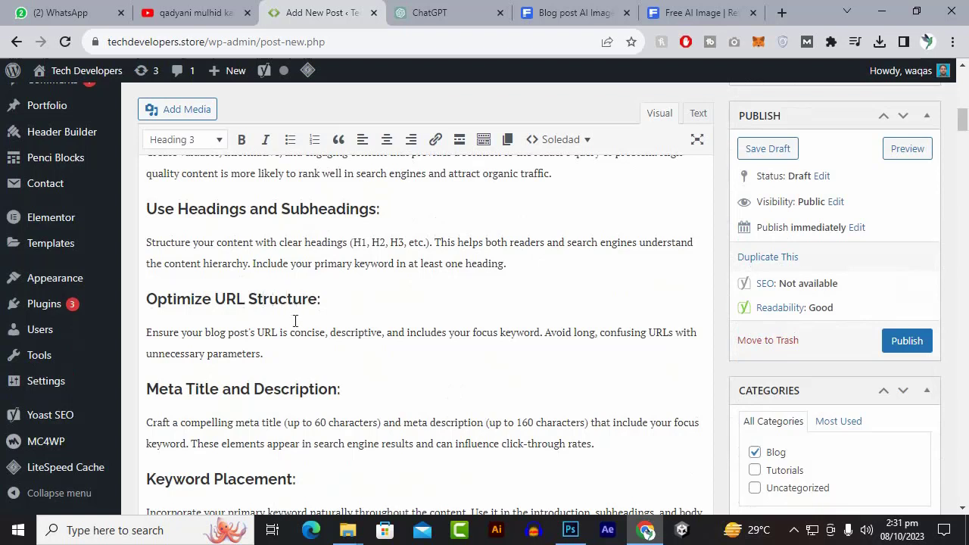
- Open the live site in a new tab and view the "Back to School Tech Buying Advice for Parents" post from its blog
mouse_move(85, 76)
right_click(73, 97)
left_click(114, 101)
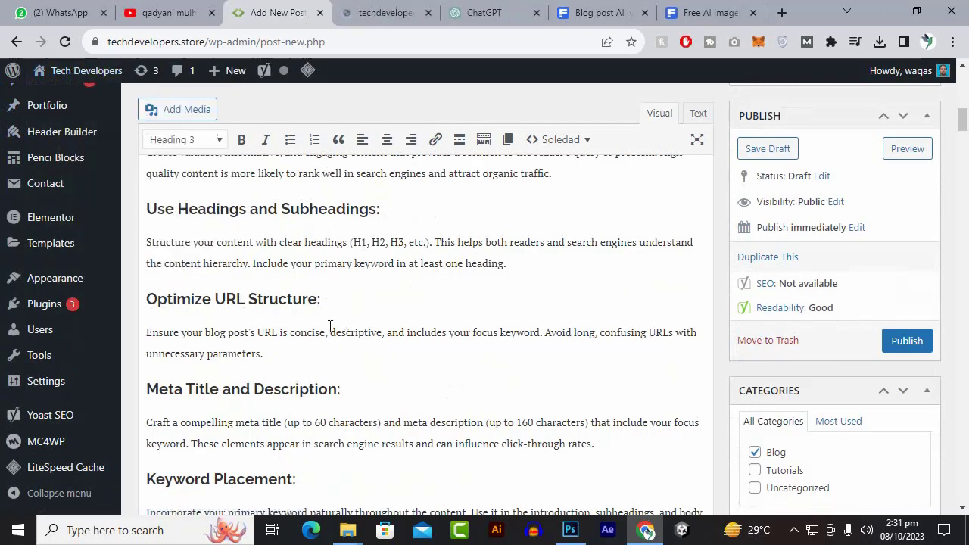
left_click(379, 12)
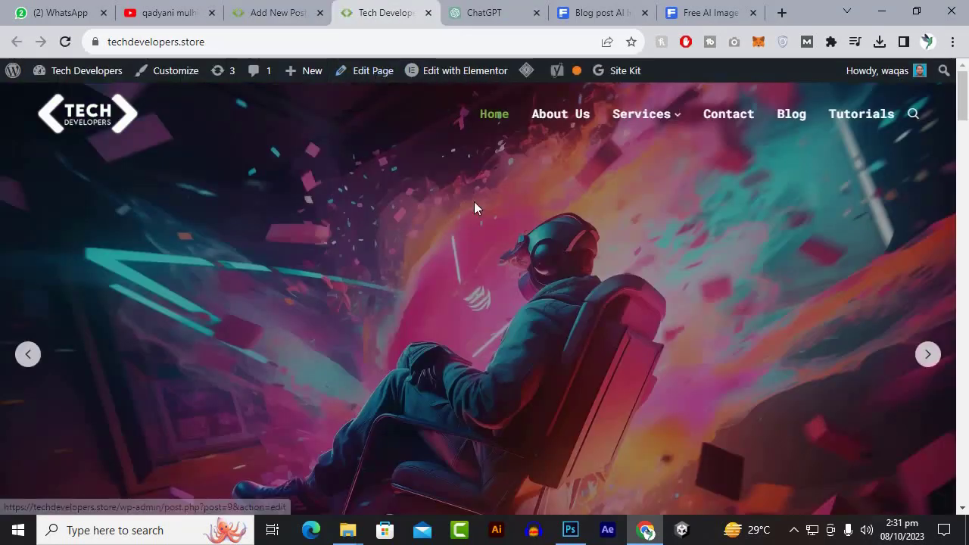
left_click(790, 120)
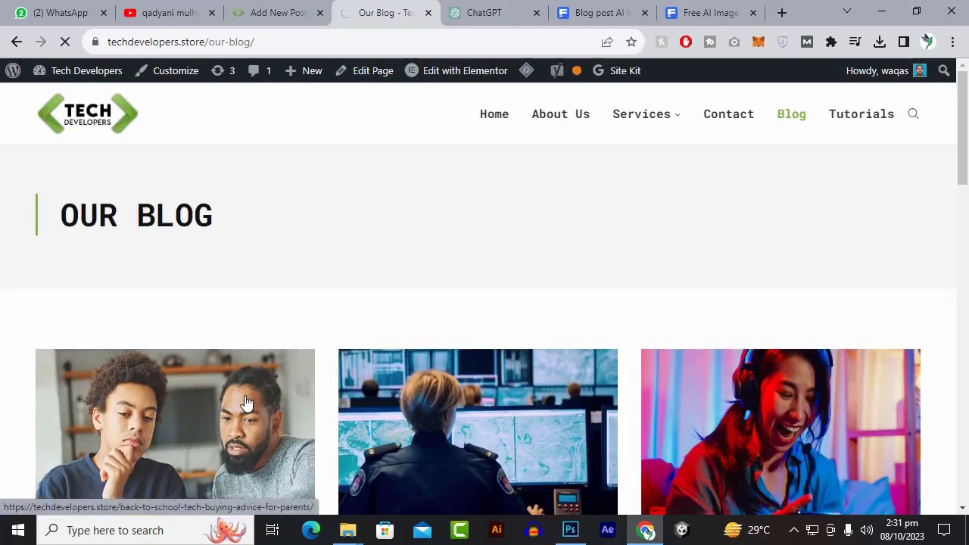
left_click(244, 403)
- Examine the descriptive slug after the domain in the published post's URL
left_click(274, 42)
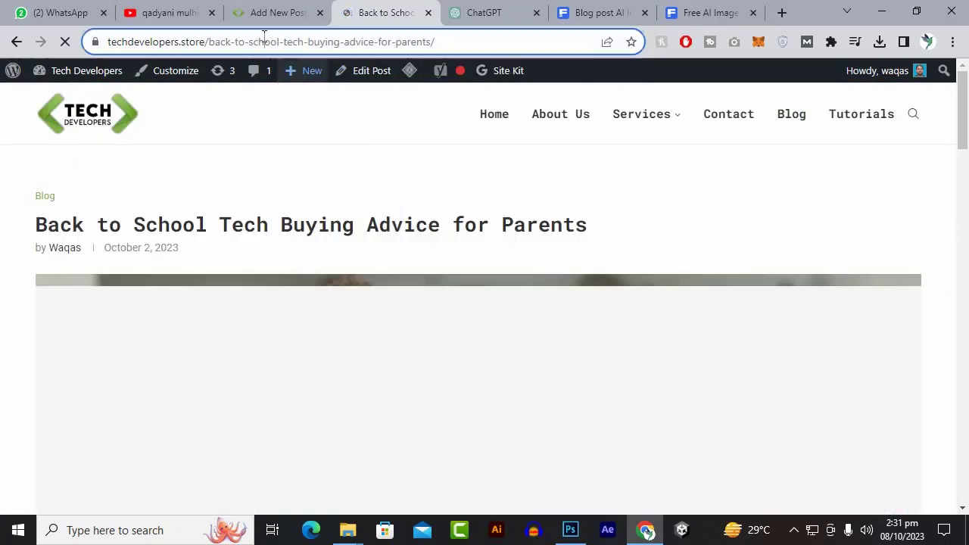
left_click(489, 41)
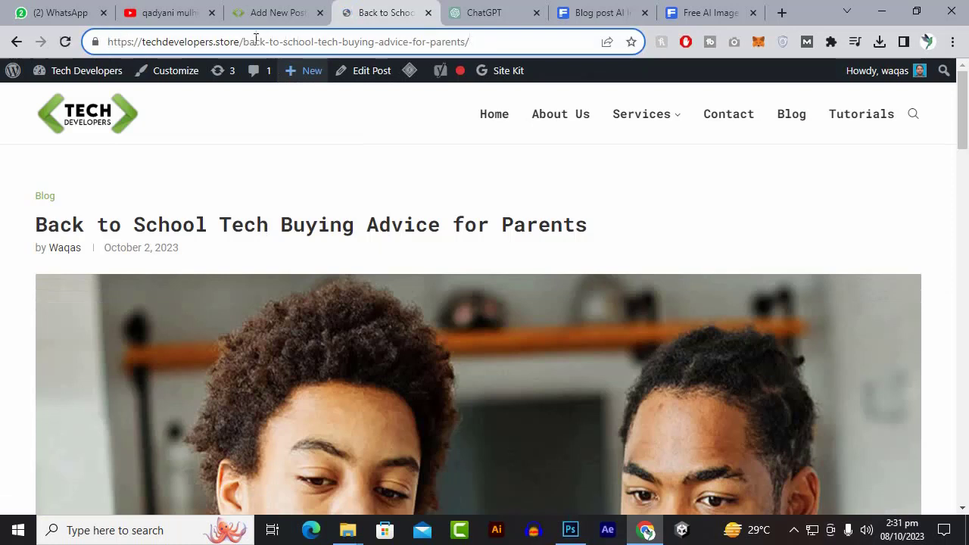
left_click_drag(243, 41, 472, 40)
left_click(484, 41)
left_click_drag(368, 41, 240, 41)
left_click(306, 41)
left_click_drag(245, 41, 469, 42)
- Return to the post draft and review its sections from URL structure and meta description through links, images, page load speed and reader engagement
left_click(258, 14)
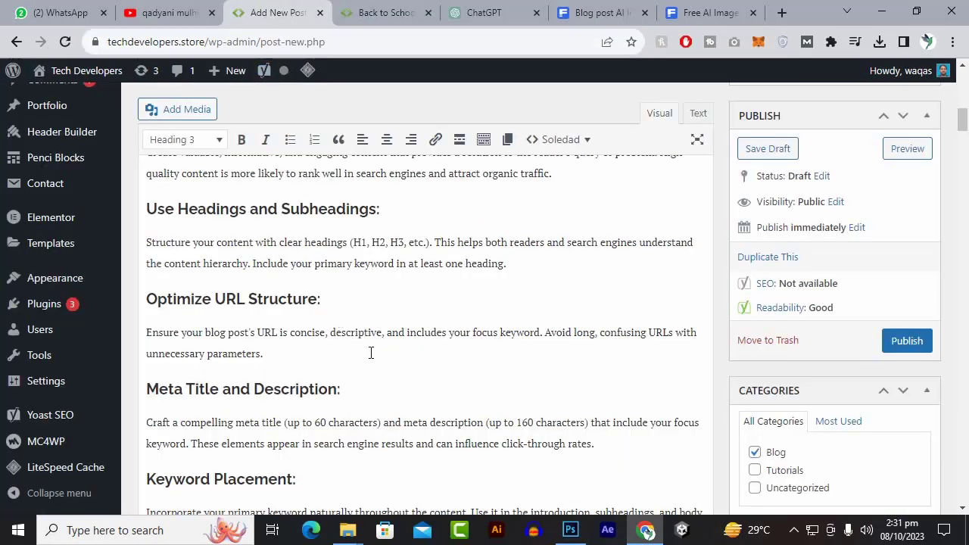
scroll(373, 351, "down", 2)
scroll(530, 319, "up", 1)
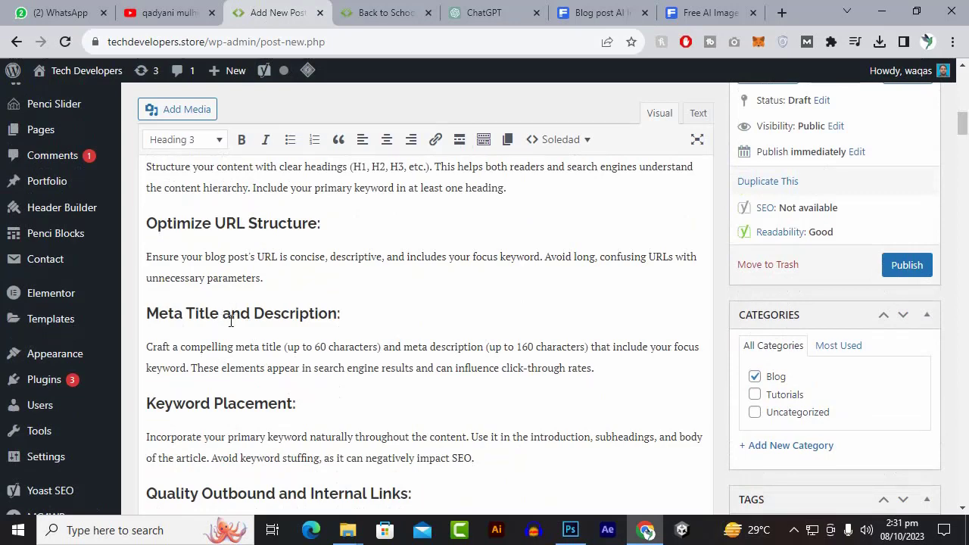
scroll(231, 321, "down", 2)
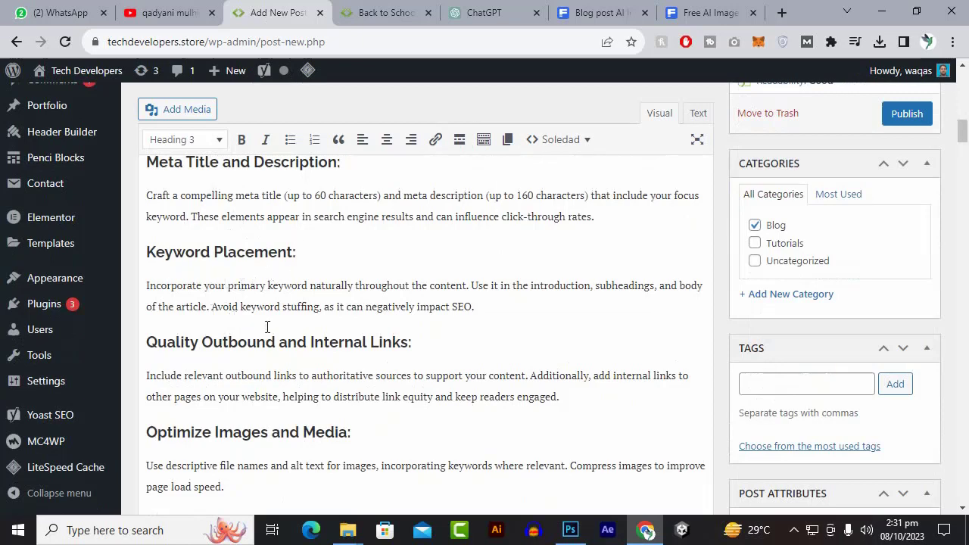
scroll(214, 325, "down", 2)
scroll(219, 303, "up", 4)
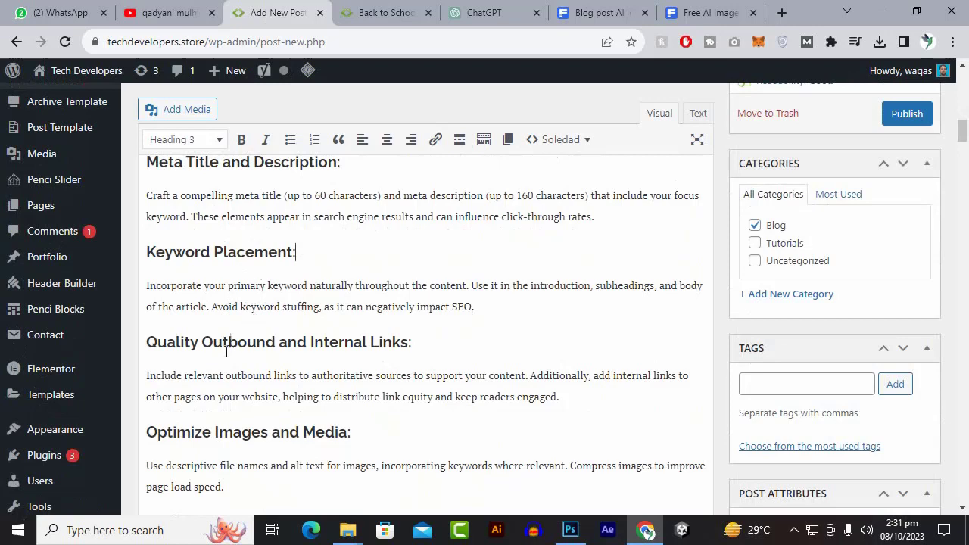
scroll(230, 353, "down", 4)
scroll(257, 326, "up", 6)
scroll(323, 184, "down", 4)
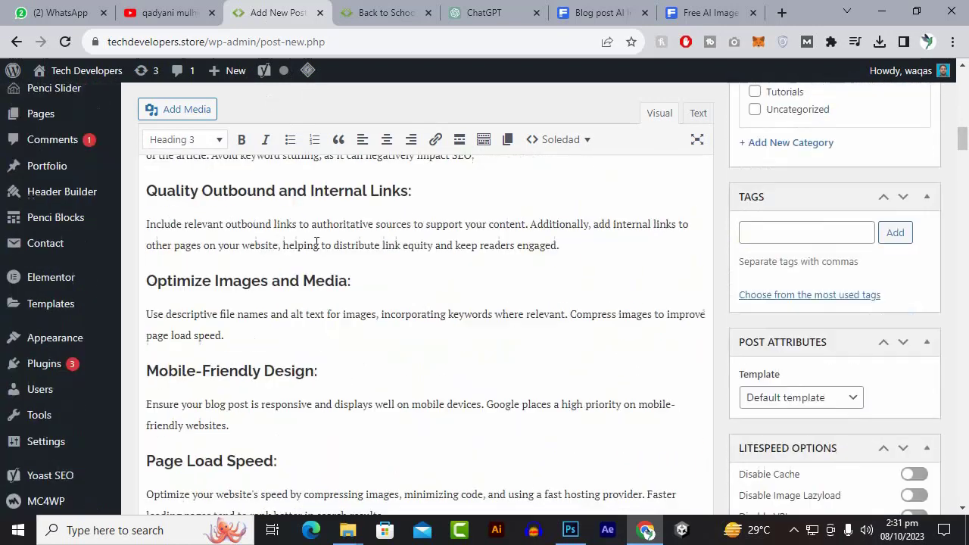
left_click_drag(358, 284, 144, 278)
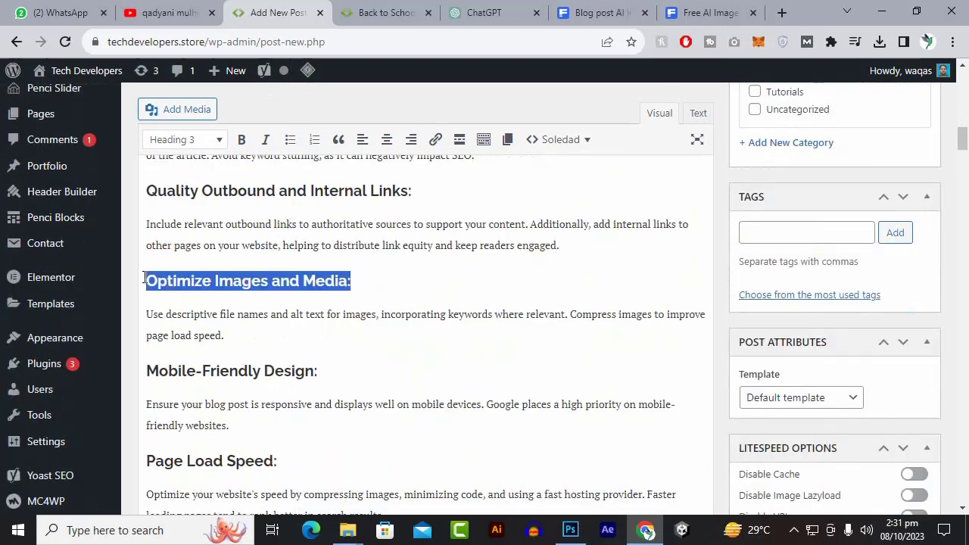
left_click_drag(415, 191, 149, 199)
left_click(367, 195)
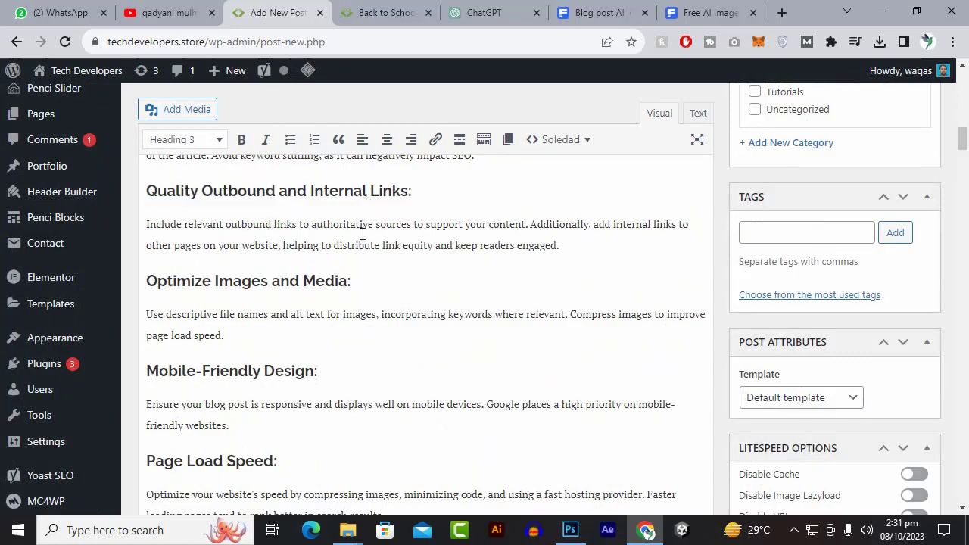
scroll(352, 291, "down", 2)
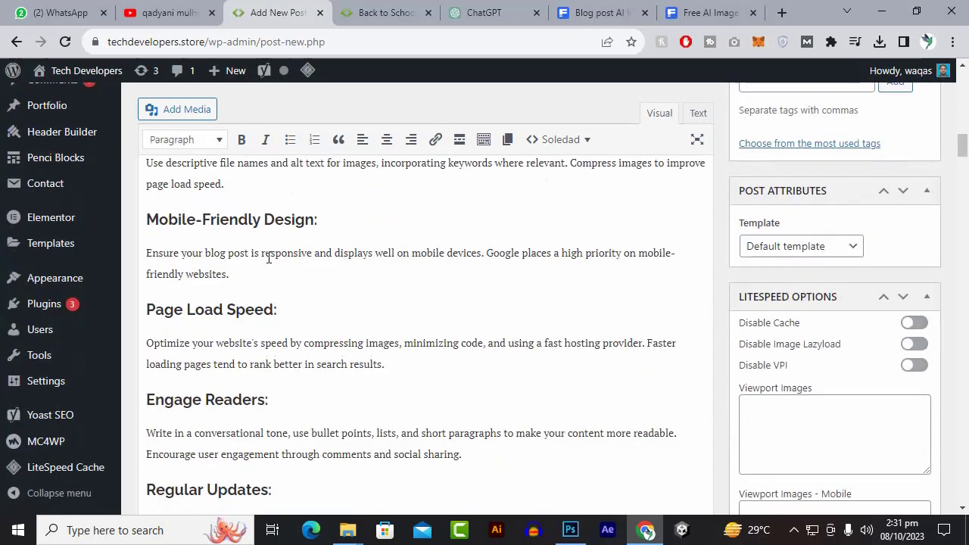
left_click_drag(281, 311, 149, 309)
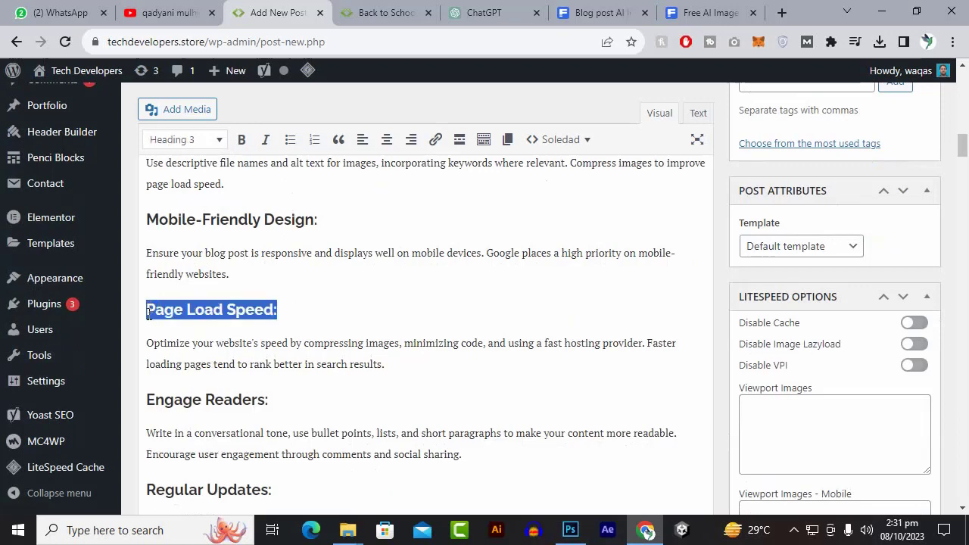
scroll(231, 400, "down", 1)
left_click(274, 235)
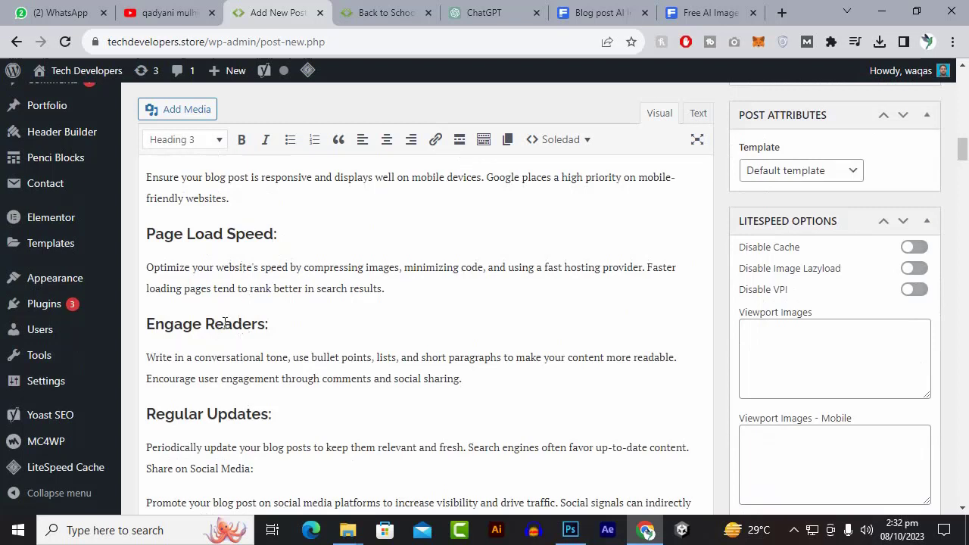
- Make the word "SEO" at the end of the Keyword Placement paragraph bold
scroll(245, 343, "down", 3)
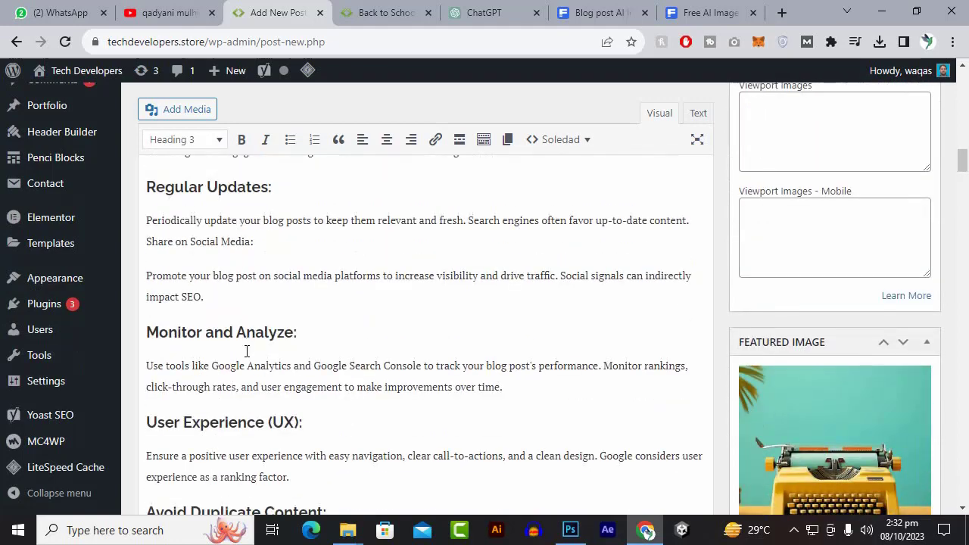
scroll(246, 351, "down", 9)
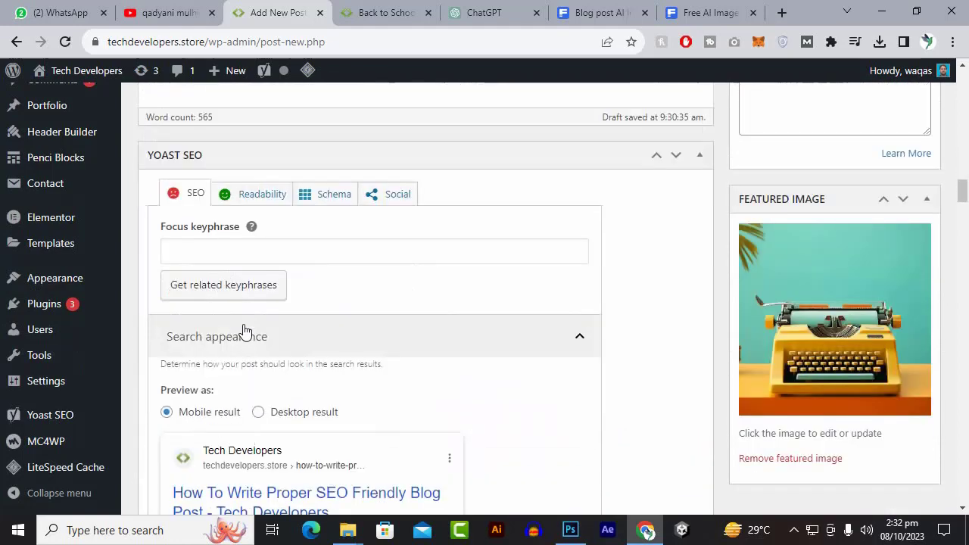
scroll(245, 326, "up", 7)
scroll(244, 325, "up", 10)
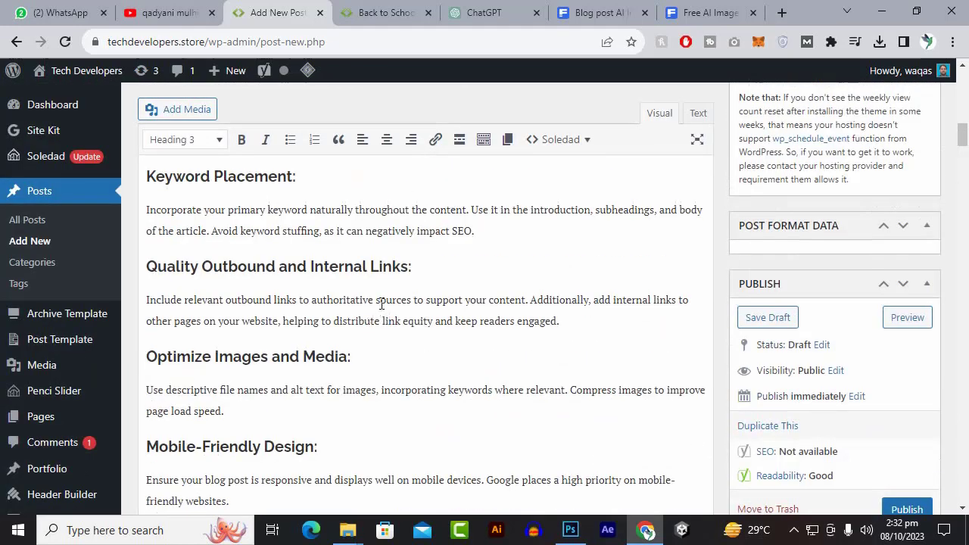
left_click_drag(381, 304, 517, 300)
left_click_drag(402, 229, 471, 230)
left_click(450, 264)
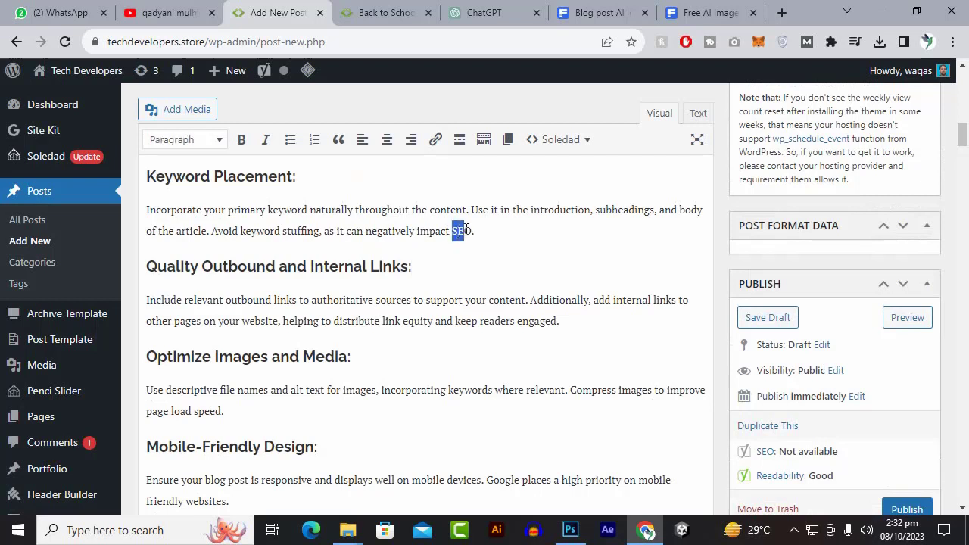
left_click(241, 139)
left_click(393, 267)
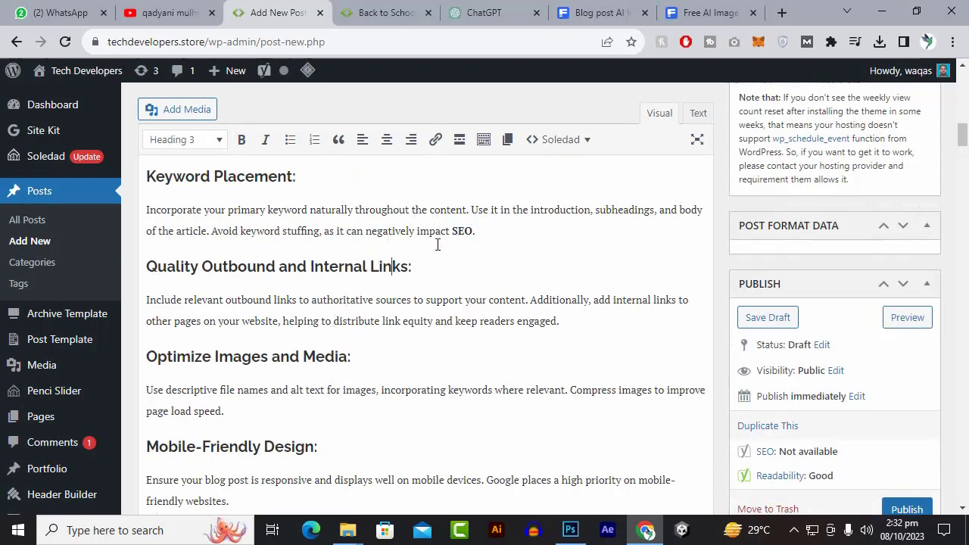
- Select the bold "SEO" for linking, and copy the URL of the live site's Web Development Services page
left_click_drag(452, 232, 473, 231)
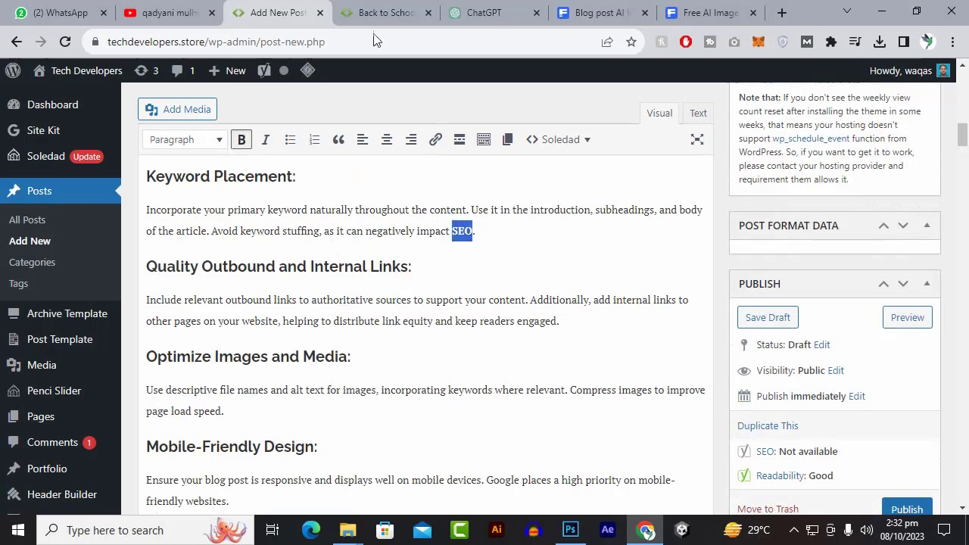
left_click(373, 7)
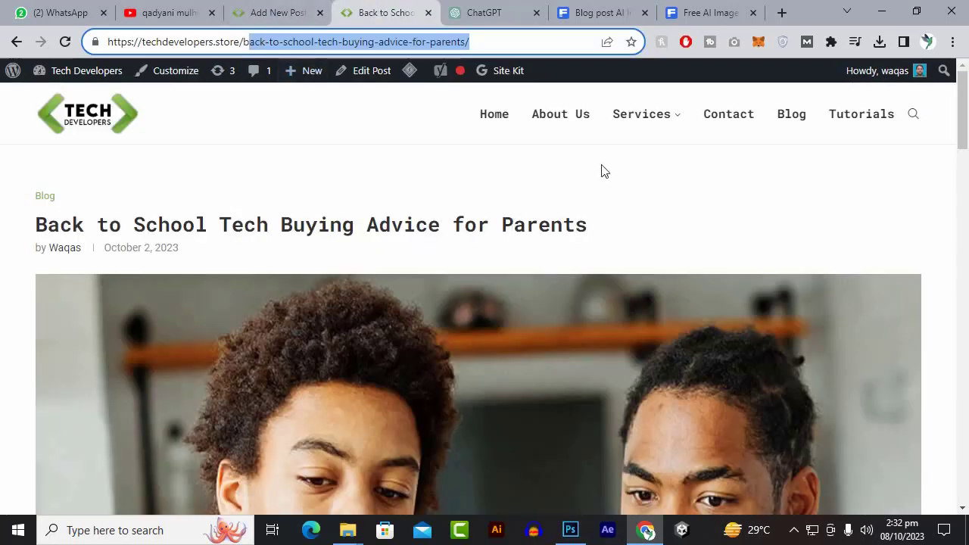
mouse_move(648, 121)
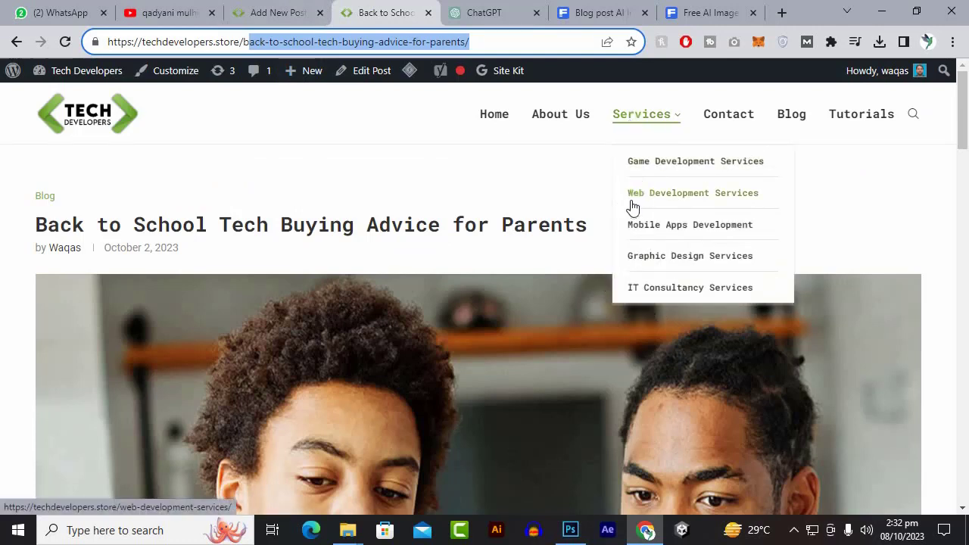
left_click(664, 195)
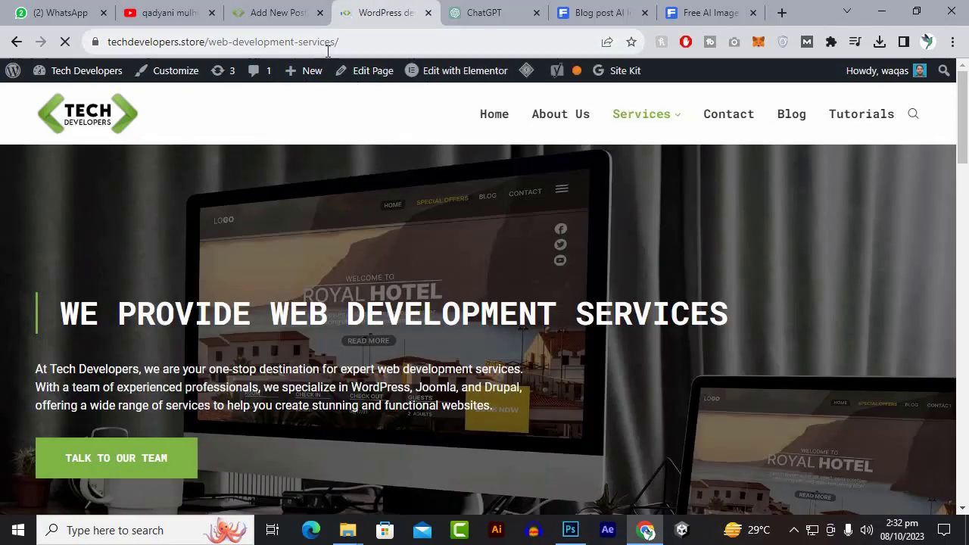
left_click(329, 53)
right_click(328, 53)
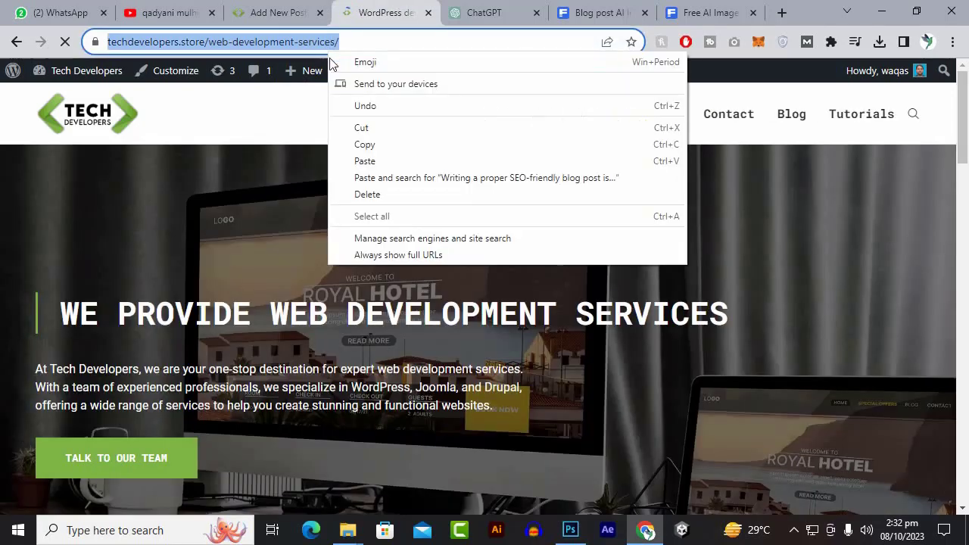
left_click(364, 144)
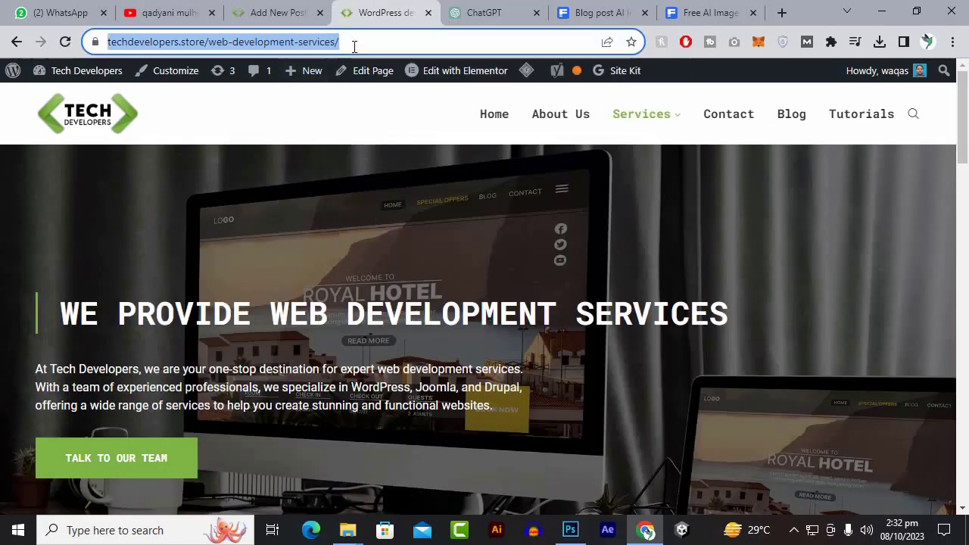
- Link the bold "SEO" in the Keyword Placement paragraph of the draft to the copied web-development-services URL
left_click(276, 13)
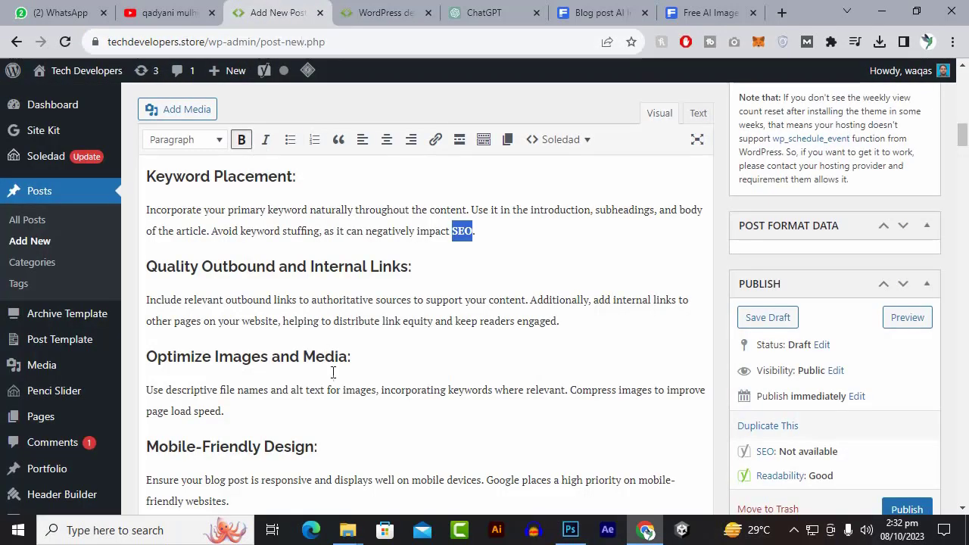
left_click(435, 140)
right_click(462, 257)
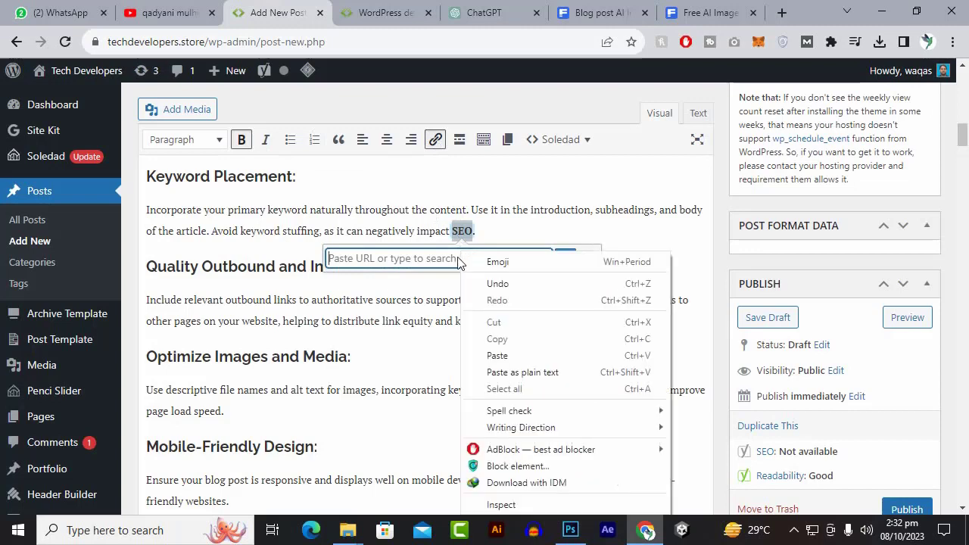
left_click(501, 358)
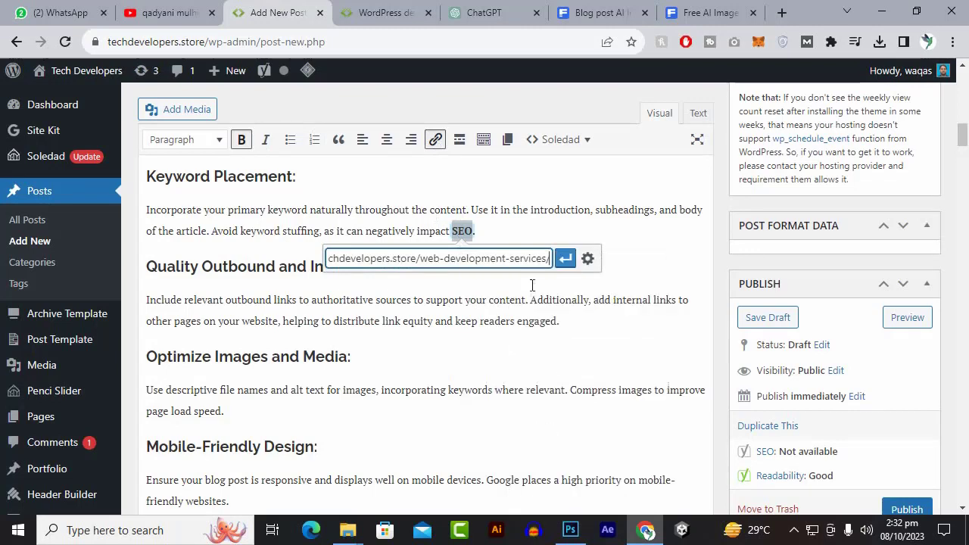
left_click(566, 258)
left_click(333, 325)
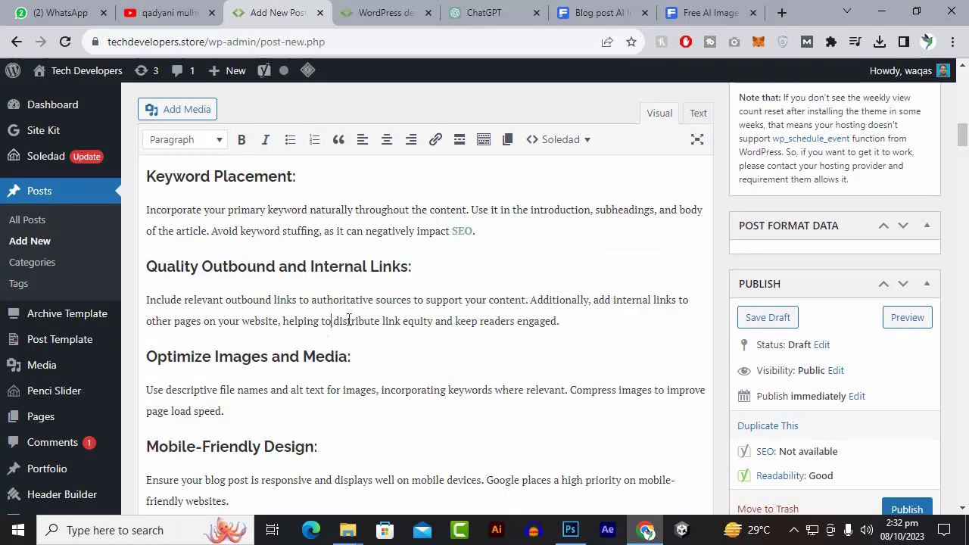
- Link "SEO" in the introduction's bold phrase "SEO-friendly blog posts" to the same techdevelopers.store/web-development-services URL
scroll(310, 325, "up", 9)
scroll(310, 333, "up", 1)
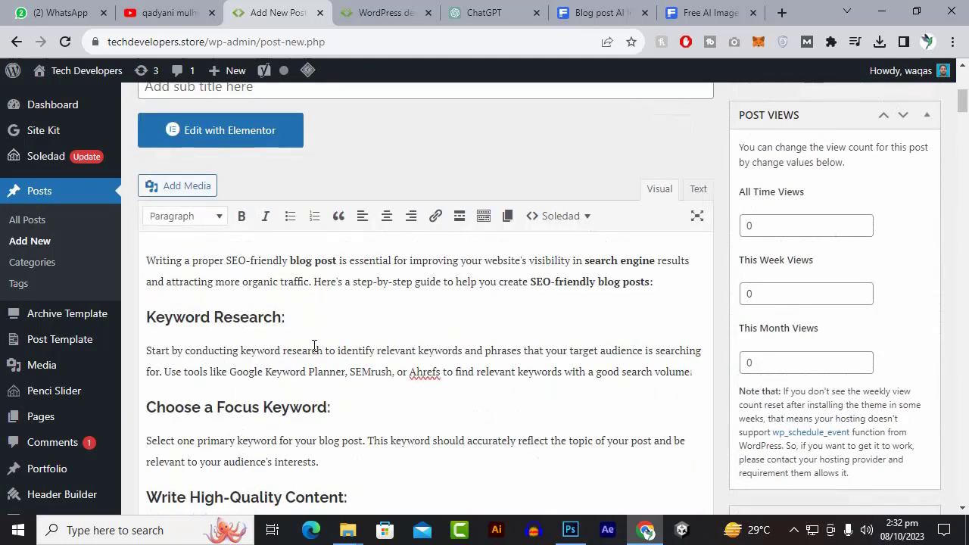
scroll(306, 278, "up", 1)
scroll(454, 318, "down", 5)
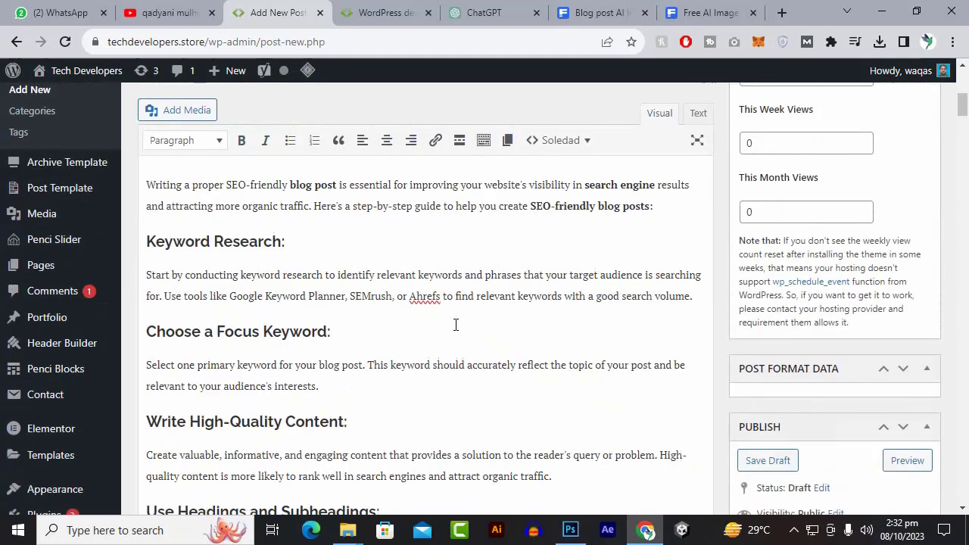
scroll(454, 318, "up", 4)
scroll(454, 318, "up", 1)
left_click(567, 281)
left_click_drag(531, 281, 551, 280)
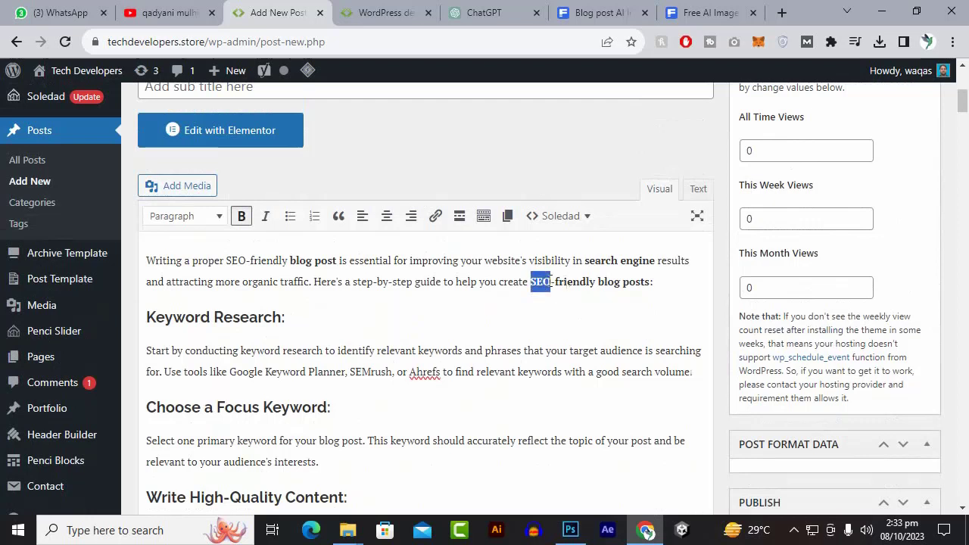
left_click(435, 216)
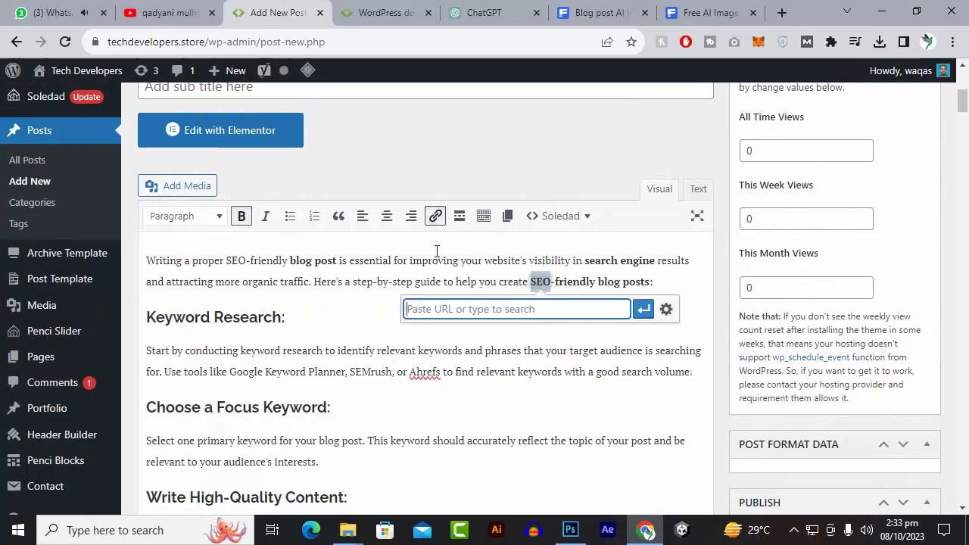
right_click(433, 302)
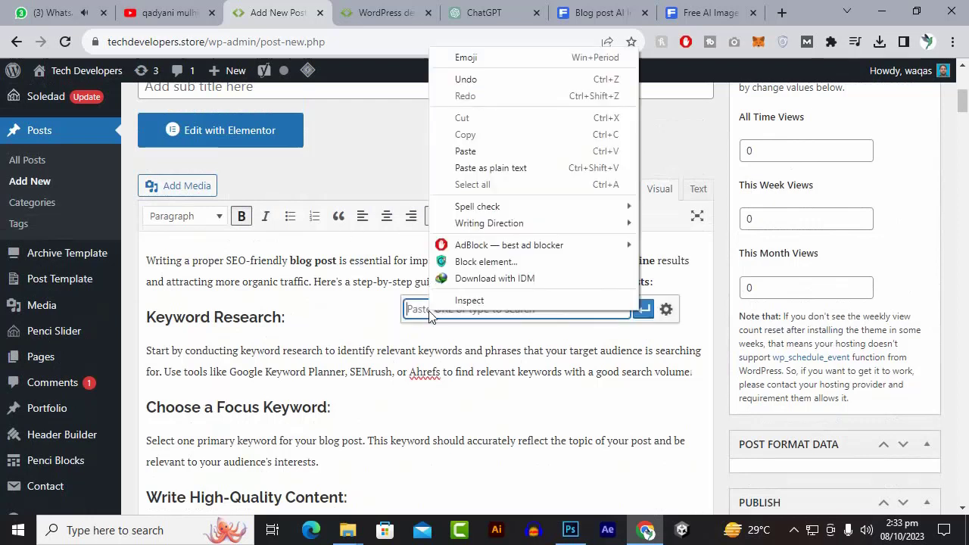
left_click(467, 149)
left_click(648, 309)
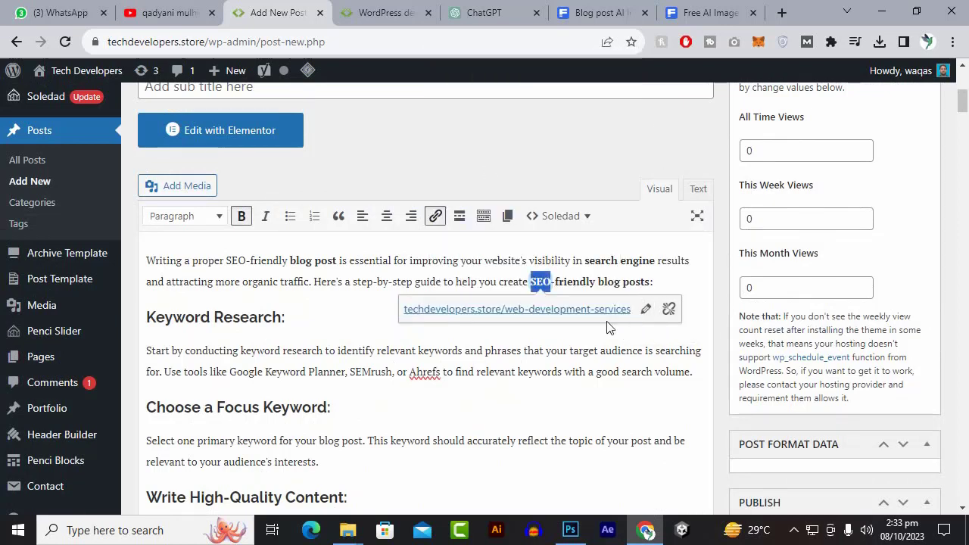
left_click(413, 367)
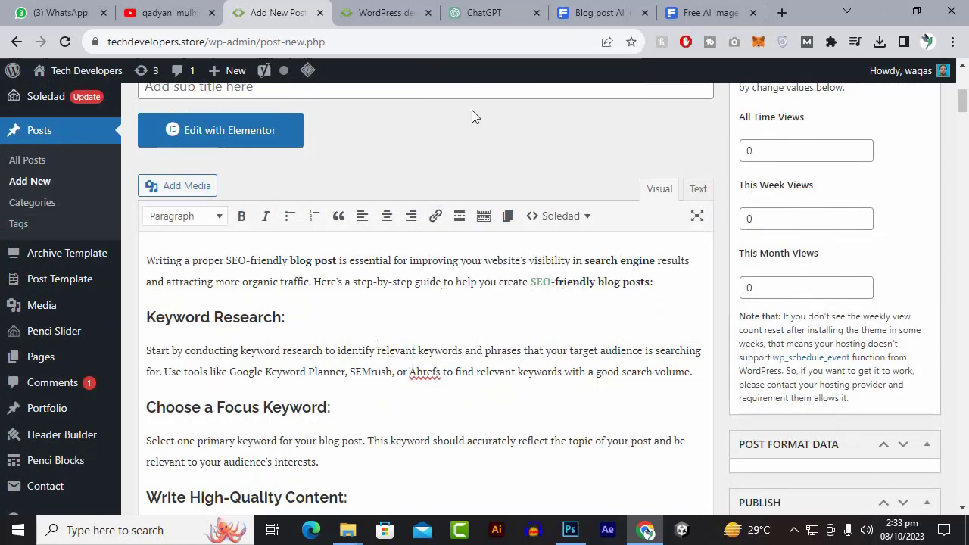
- Copy the post's whole introductory paragraph, from "Writing a proper SEO-friendly blog post" to "SEO-friendly blog posts:"
scroll(439, 399, "down", 4)
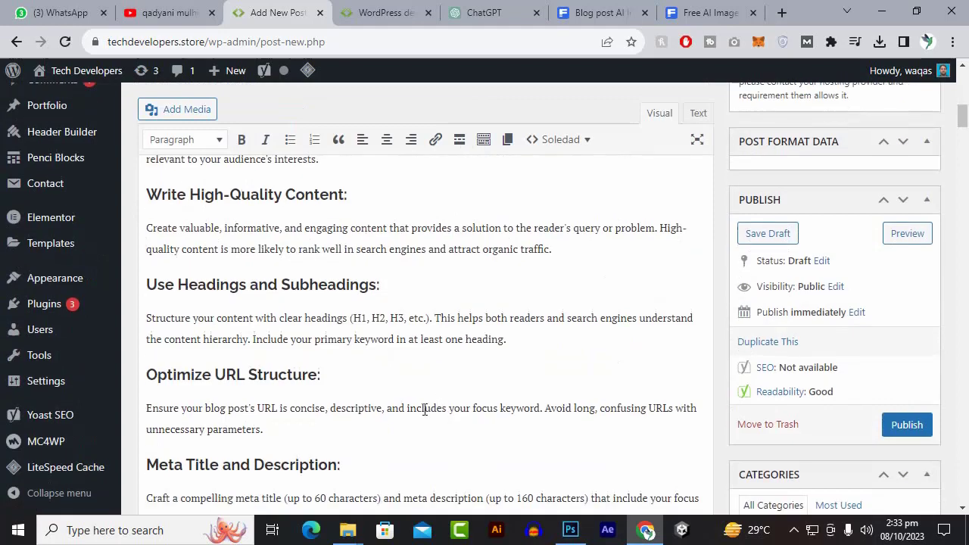
scroll(424, 409, "down", 20)
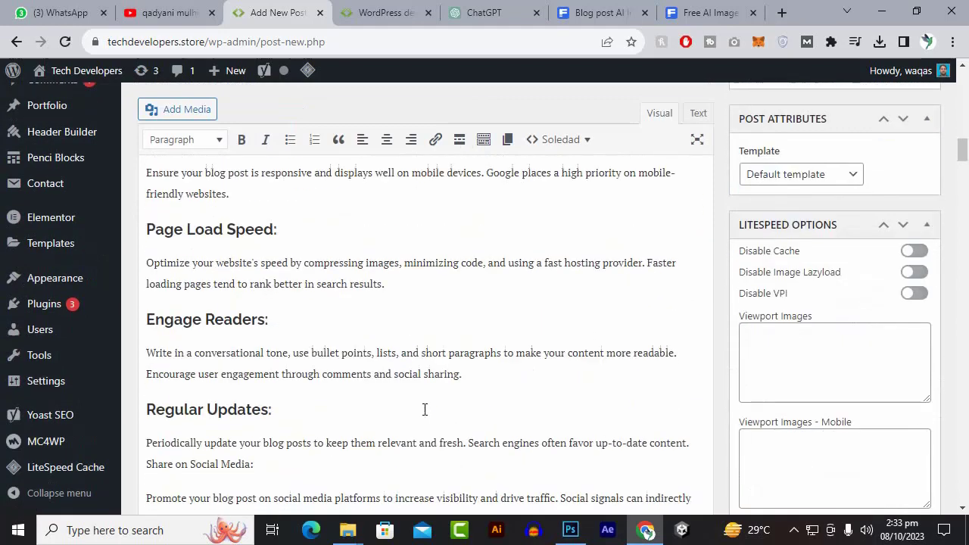
scroll(423, 413, "up", 20)
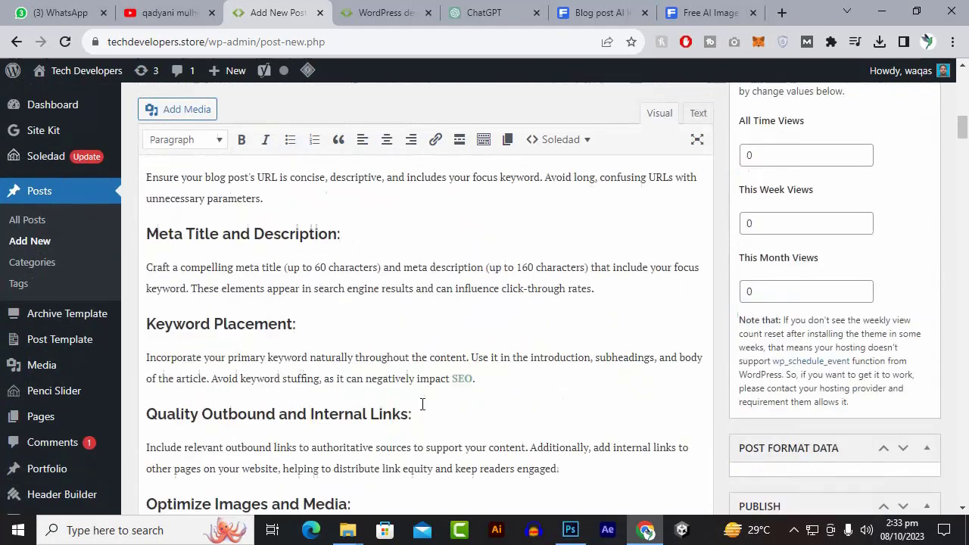
scroll(303, 370, "up", 5)
scroll(287, 374, "up", 4)
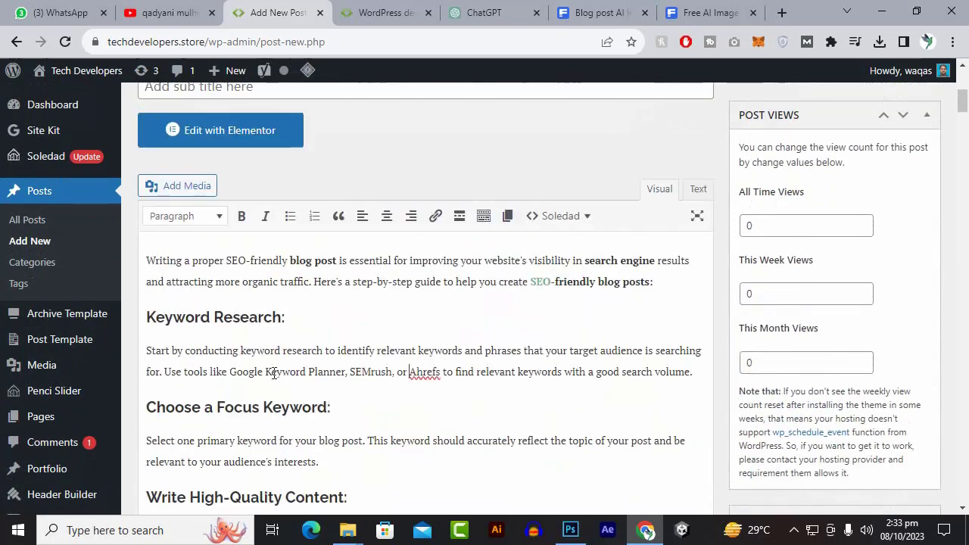
left_click_drag(149, 336, 654, 357)
right_click(536, 343)
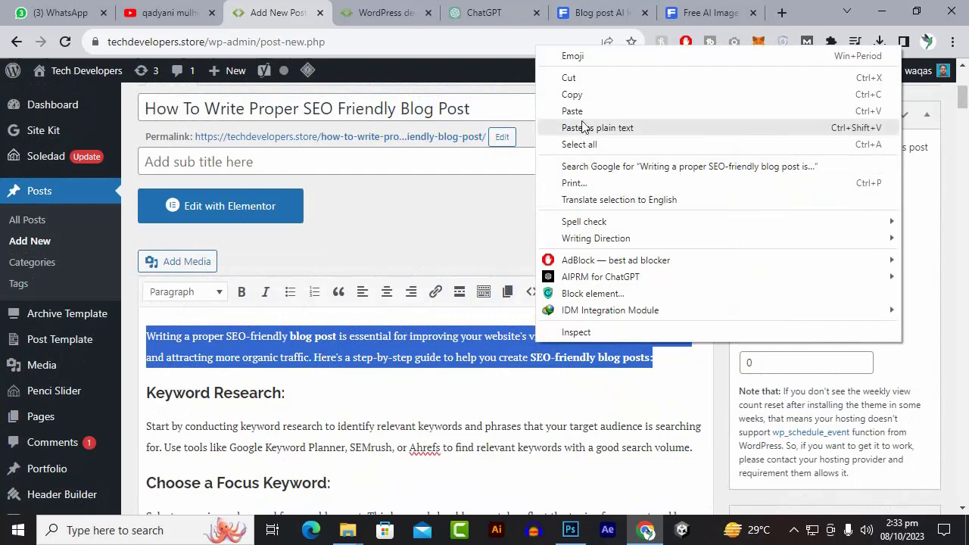
left_click(577, 96)
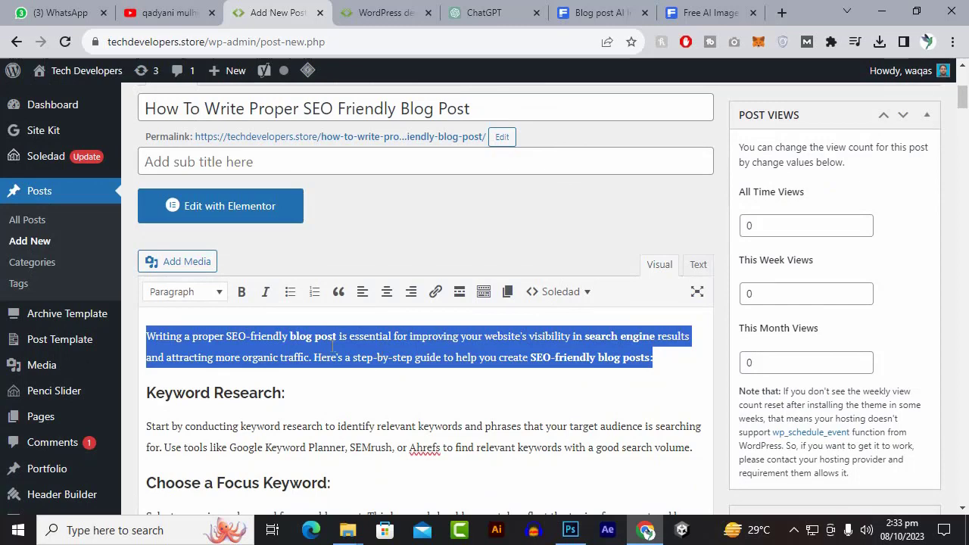
right_click(252, 343)
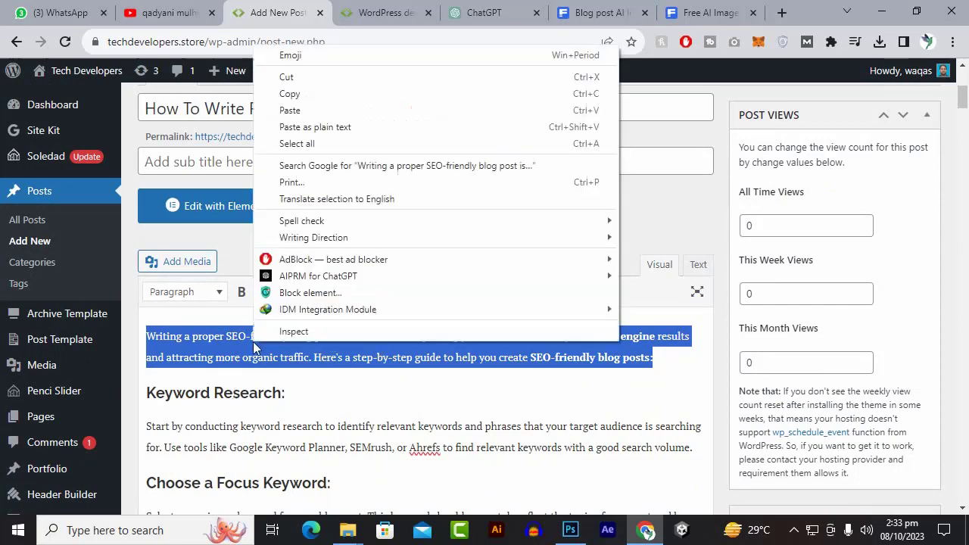
left_click(289, 94)
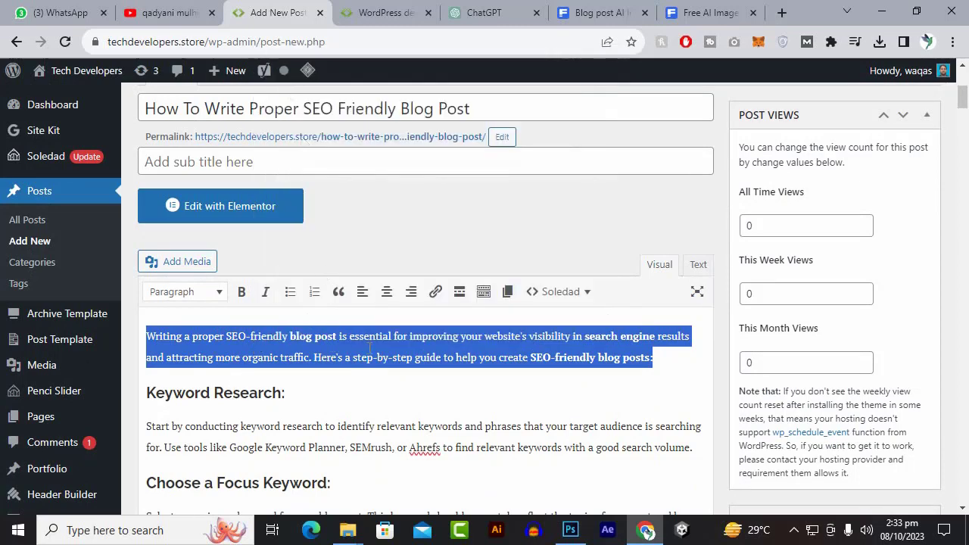
- Set the Yoast SEO focus keyphrase of the post to "SEP Friendly Blog Post"
scroll(368, 346, "down", 15)
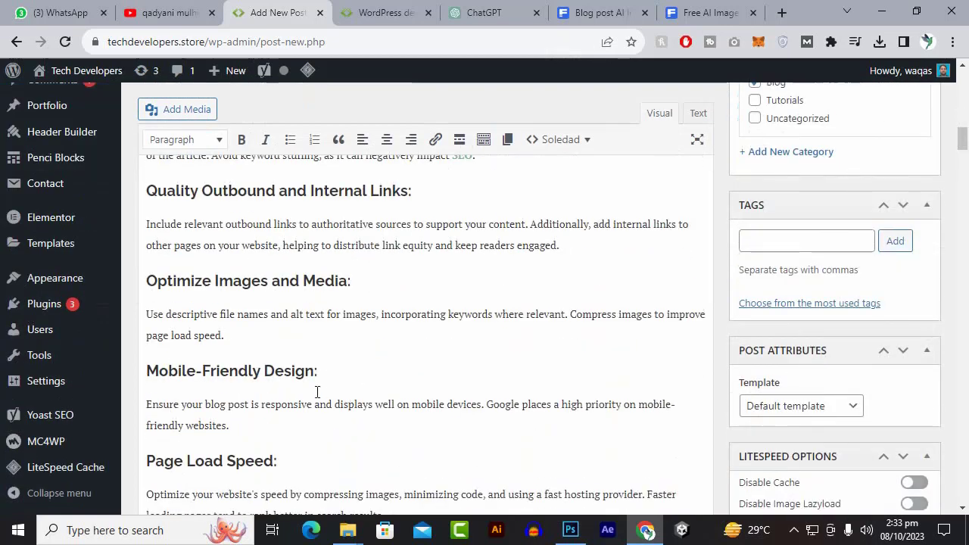
scroll(317, 391, "down", 5)
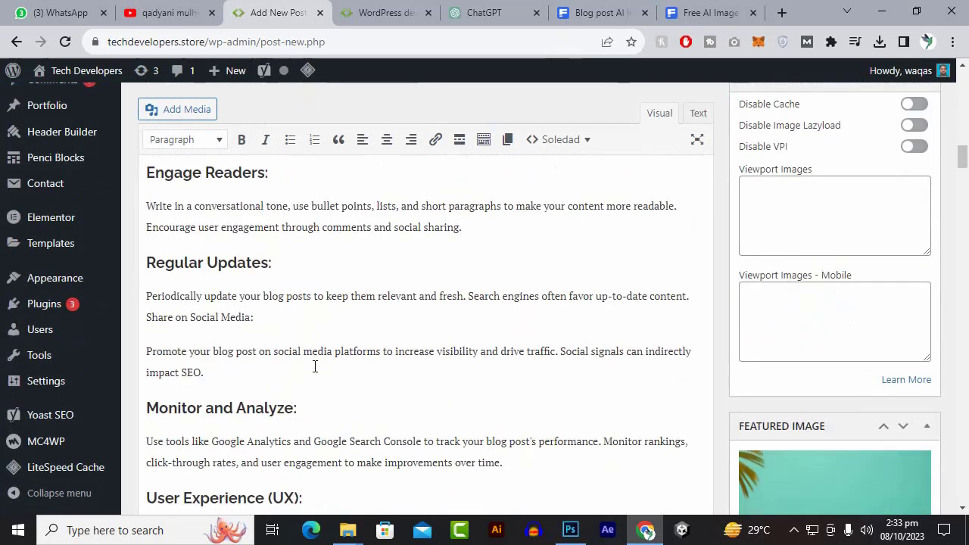
scroll(297, 326, "down", 5)
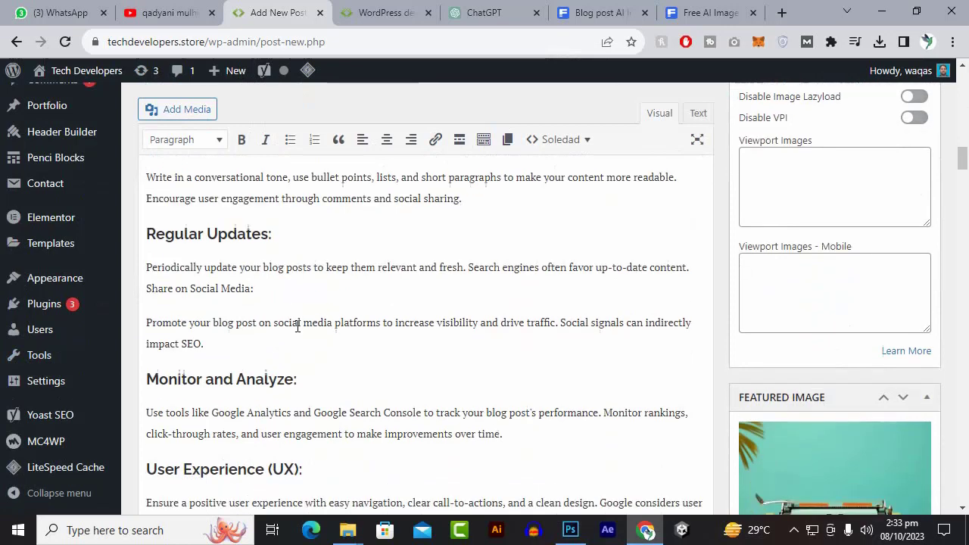
scroll(300, 341, "down", 5)
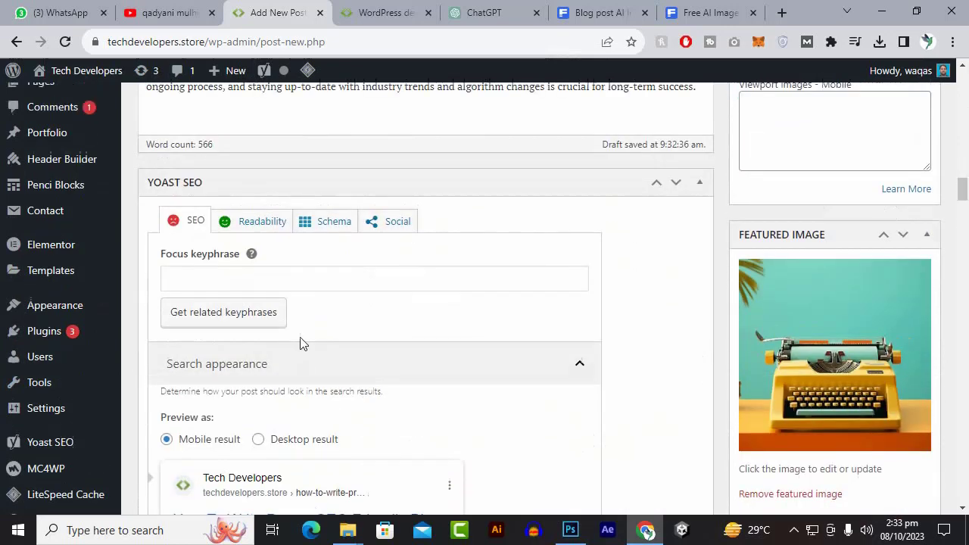
scroll(299, 343, "up", 4)
scroll(299, 344, "down", 3)
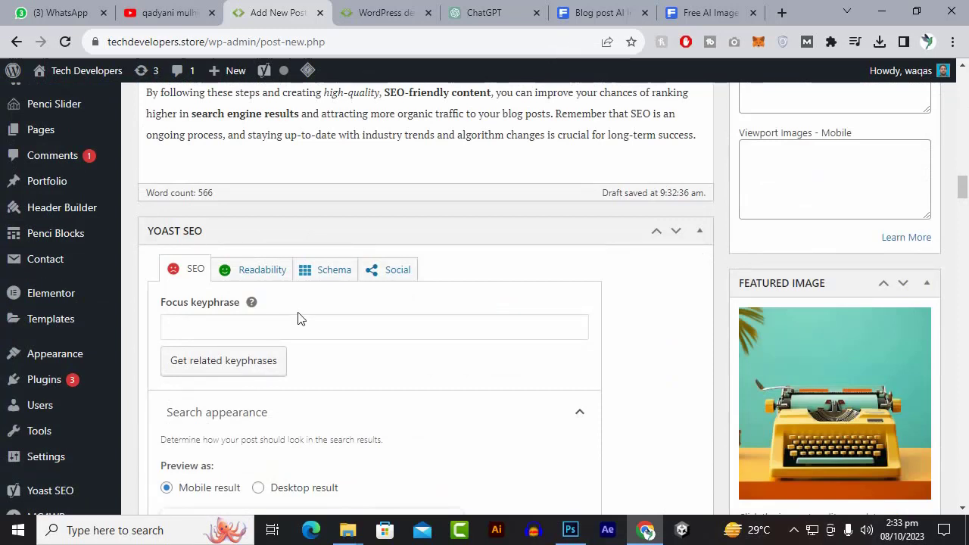
scroll(297, 317, "up", 4)
scroll(298, 318, "down", 4)
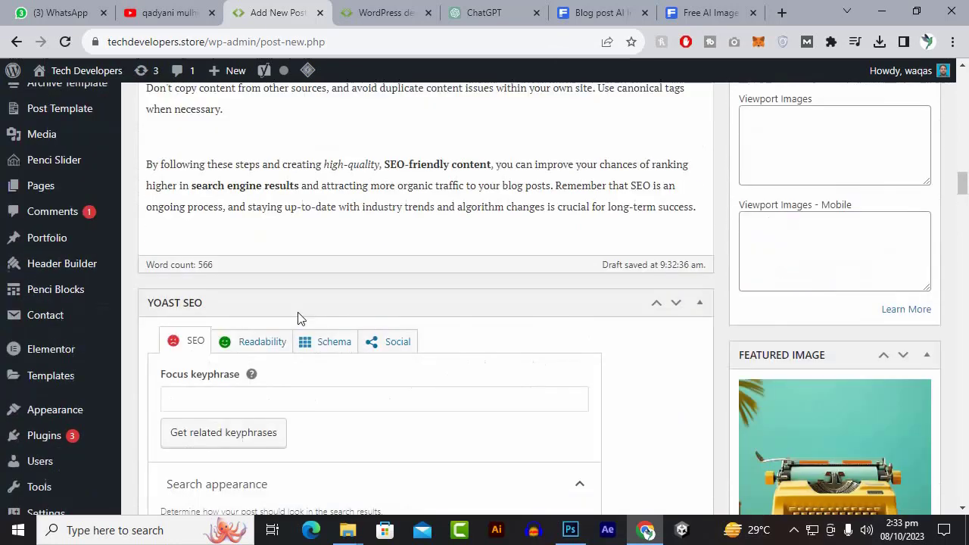
mouse_move(91, 365)
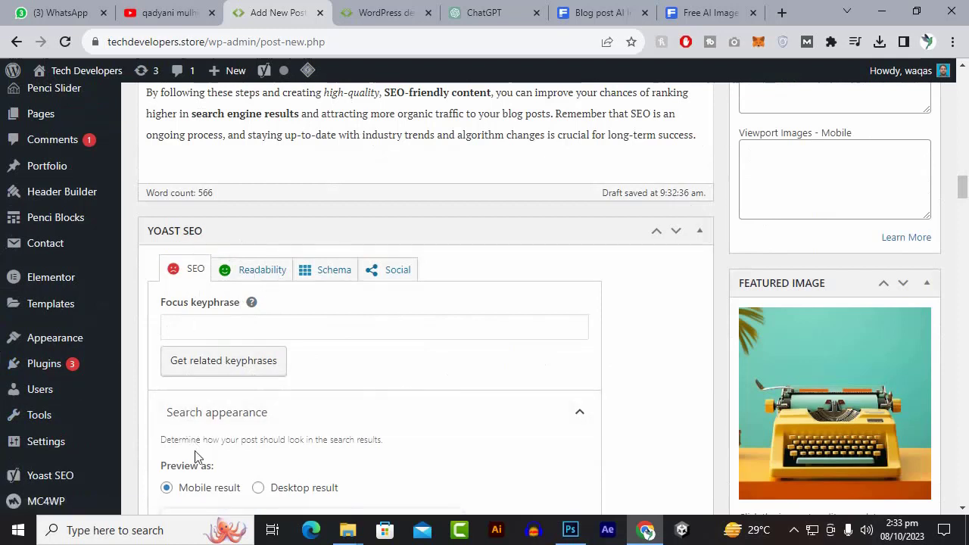
left_click(209, 321)
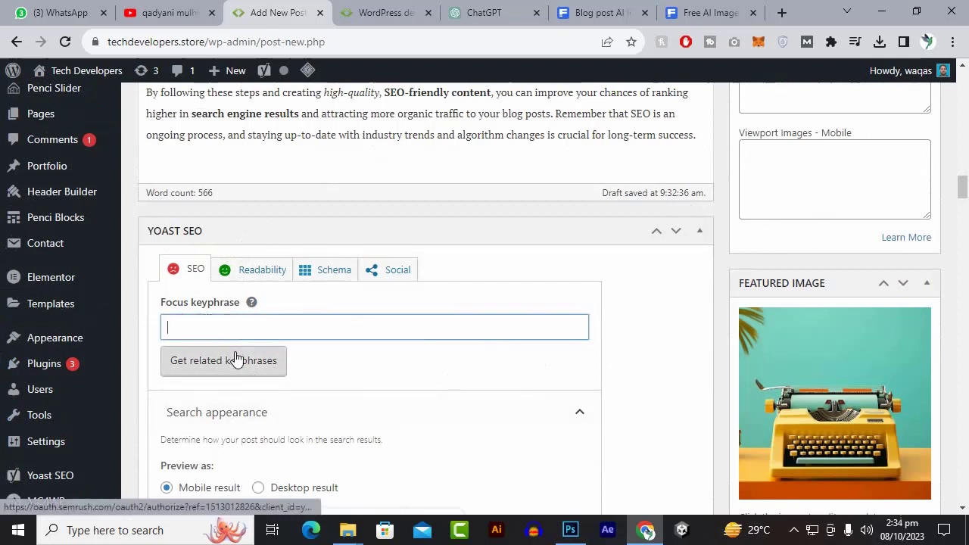
type("SEP Frien")
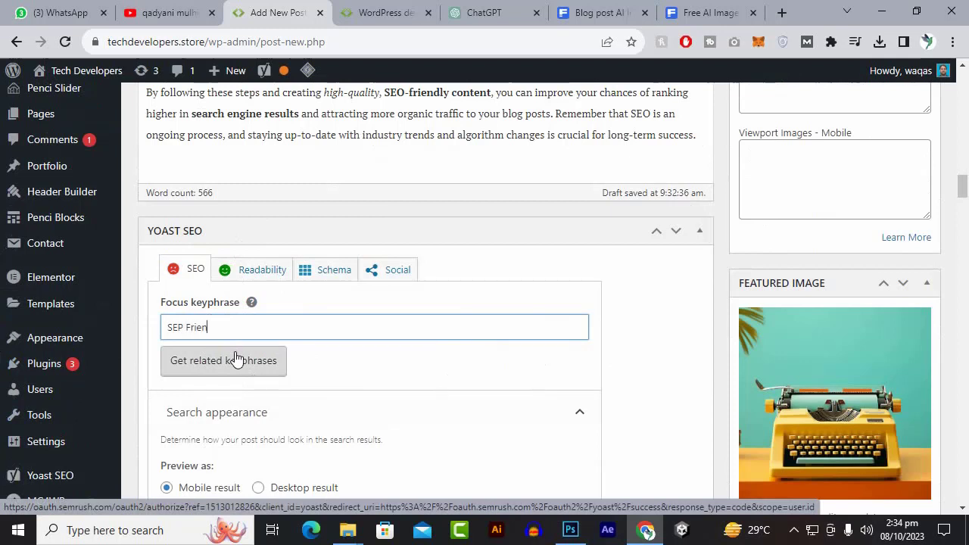
type("dly Blog Post")
- Paste the copied introductory paragraph into the Yoast meta description
scroll(241, 357, "down", 2)
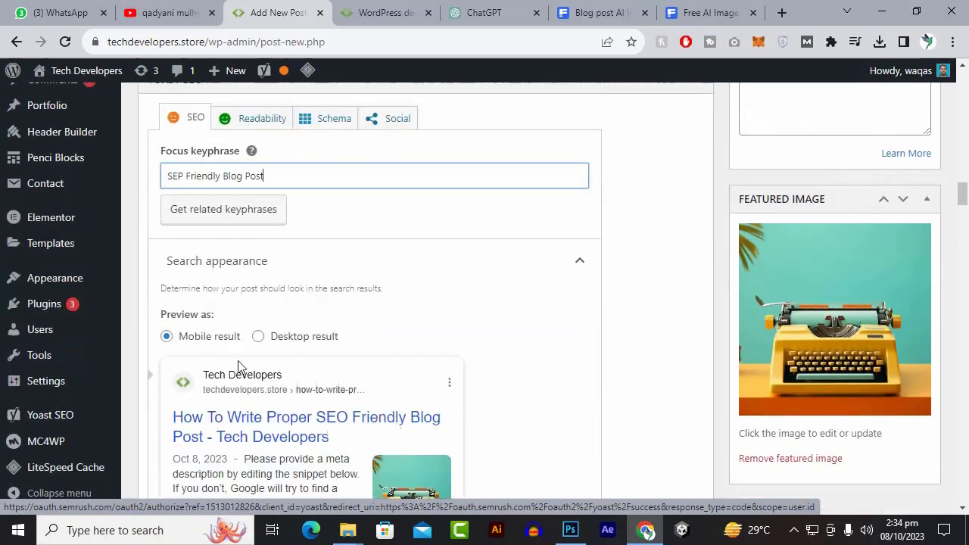
scroll(214, 340, "down", 5)
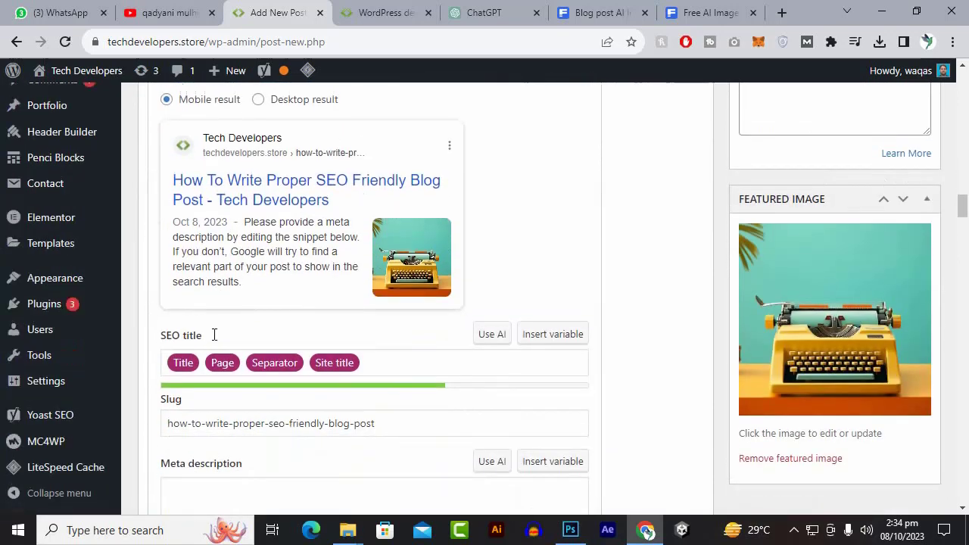
left_click(196, 358)
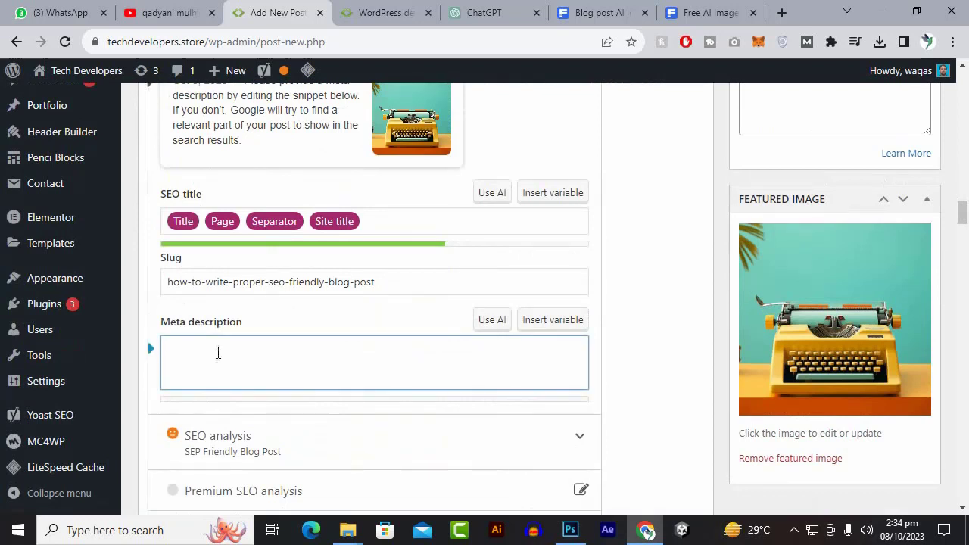
right_click(217, 353)
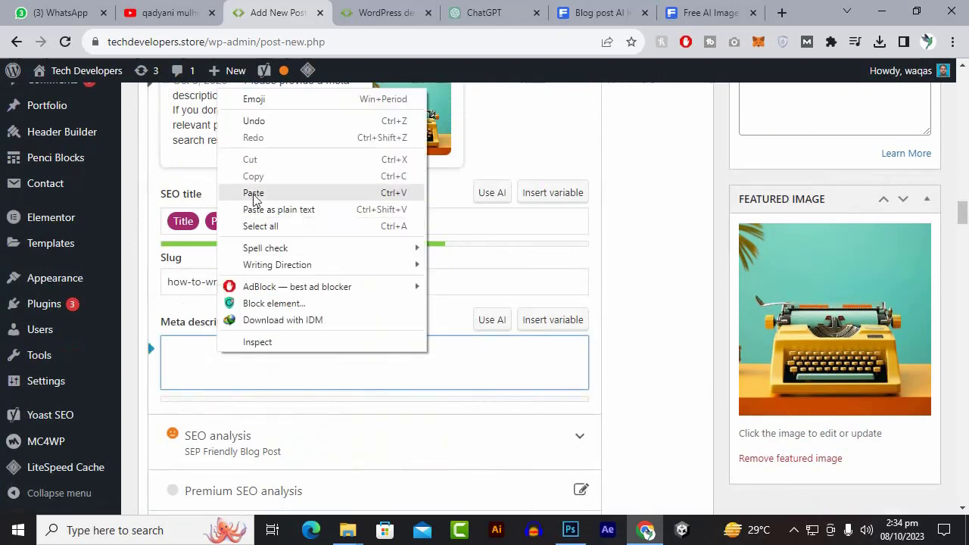
left_click(254, 192)
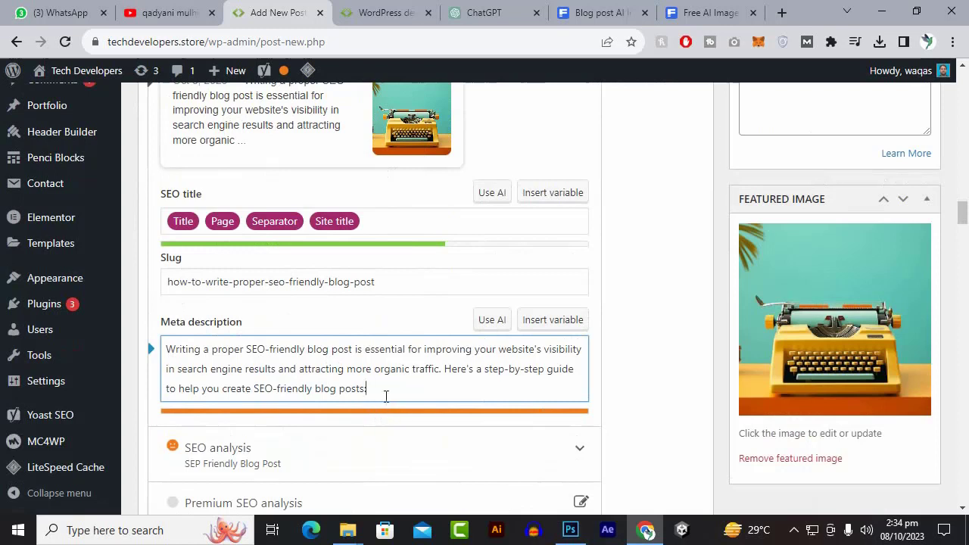
- Delete the sentence "Here's a step-by-step guide to help you create SEO-friendly blog posts:" from the meta description
left_click_drag(411, 390, 445, 370)
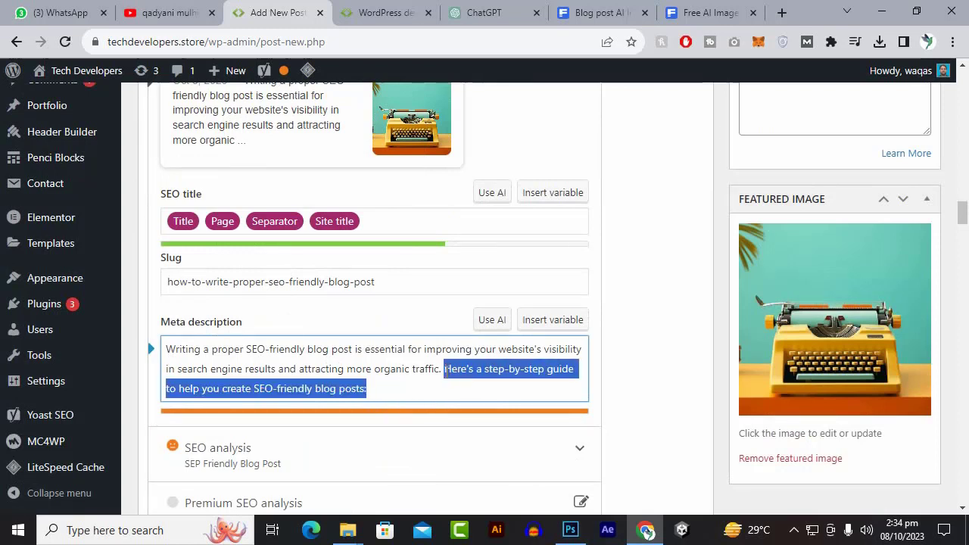
key("BackSpace")
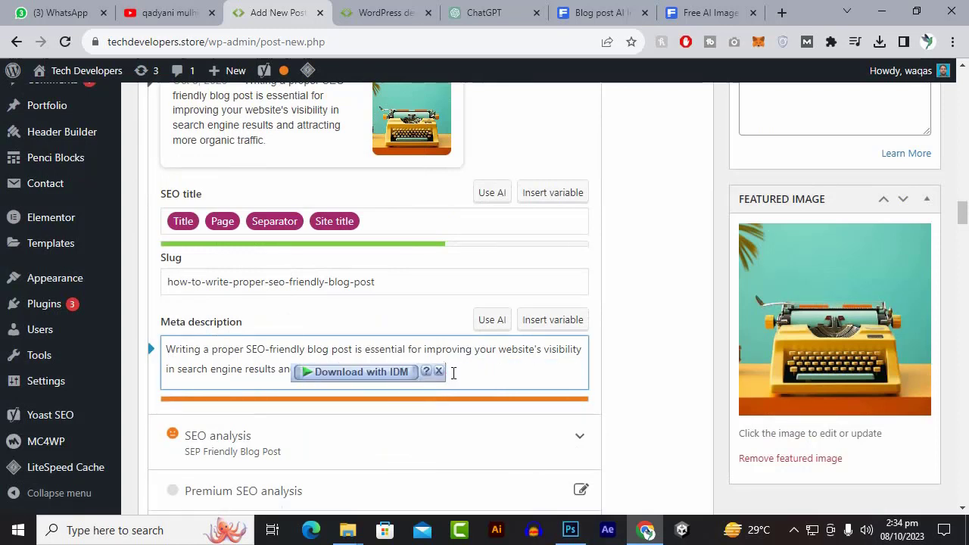
left_click(438, 371)
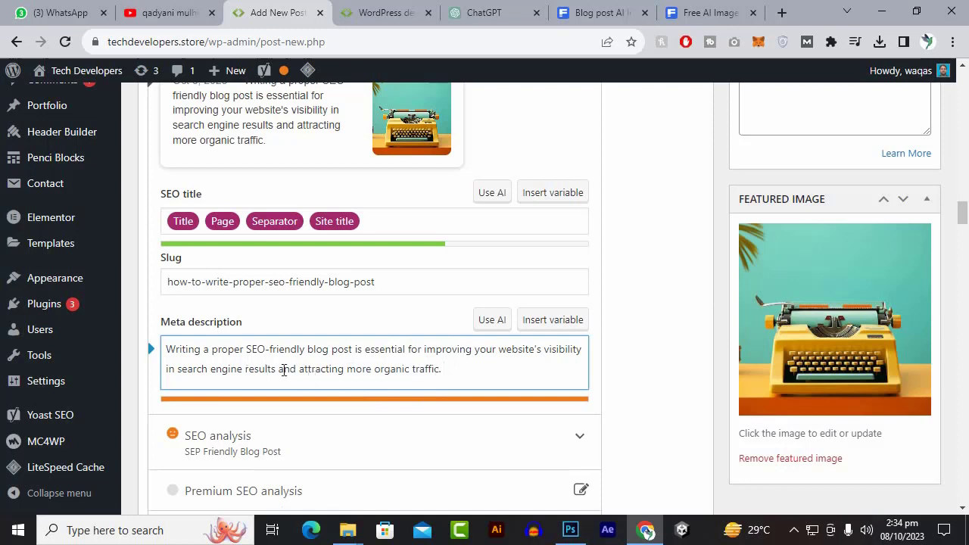
left_click_drag(280, 371, 477, 376)
key("BackSpace")
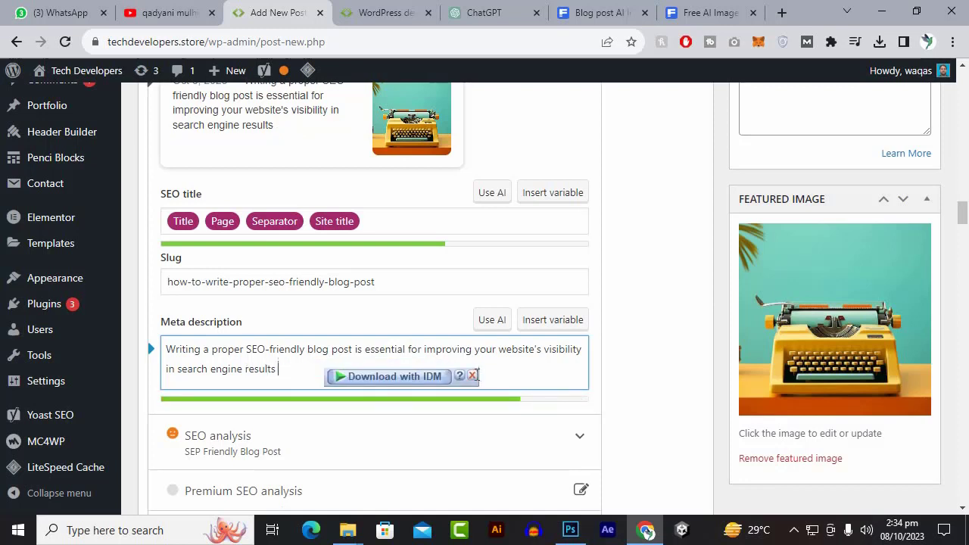
left_click(472, 375)
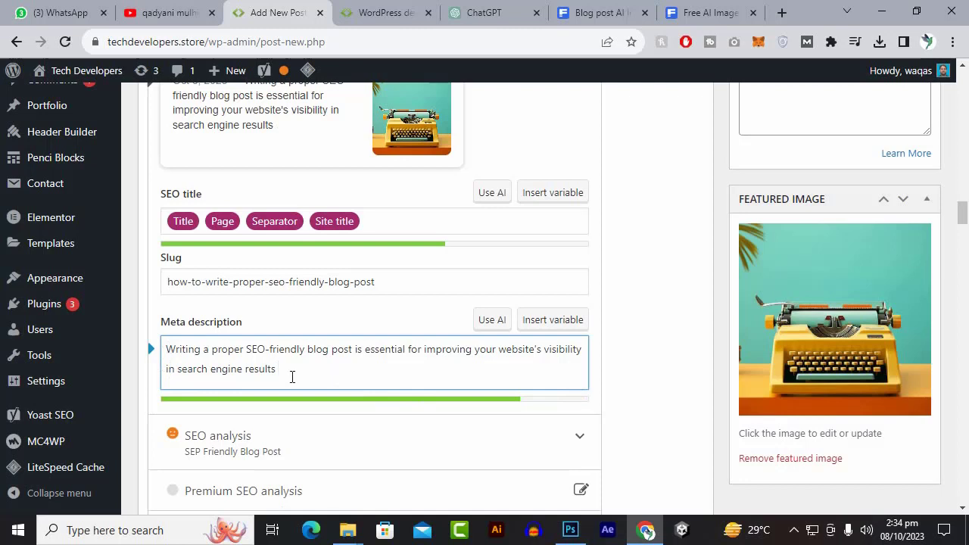
type("Writing a proper SEO-friendly blog post is essential for improving your website's visibility in search engine results and attracting more organic traffic. Here's a step-by-step guide to help you create SEO-friendly blog posts:")
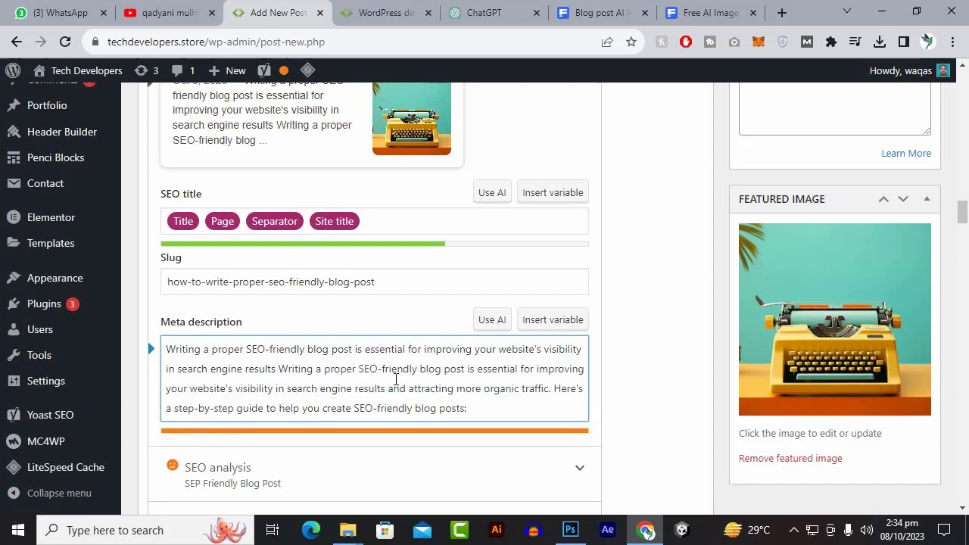
key("ctrl+z")
key("ctrl+z")
left_click(360, 370)
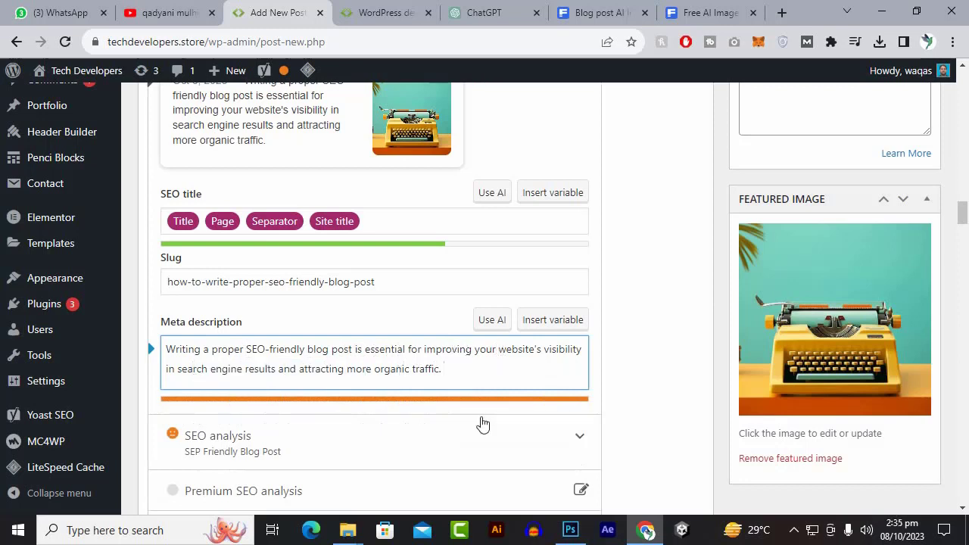
- Review the Yoast mobile search preview, and look at the live site's home page to compare its site name
scroll(411, 416, "down", 2)
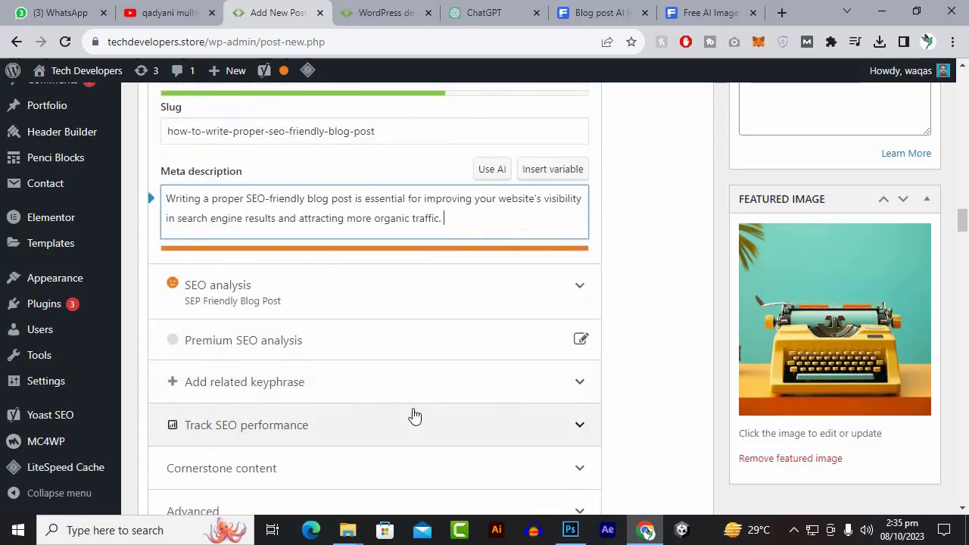
scroll(439, 401, "up", 3)
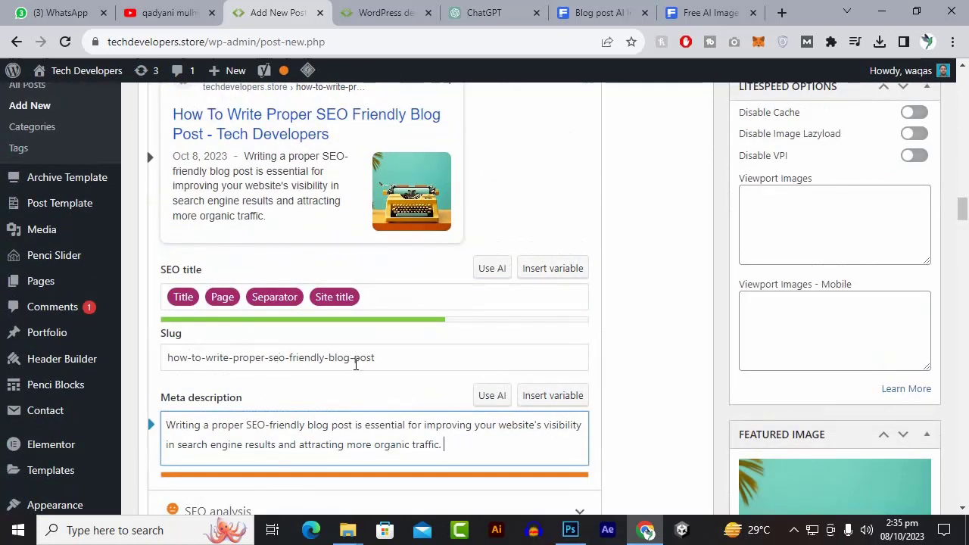
scroll(353, 371, "up", 2)
scroll(352, 371, "down", 1)
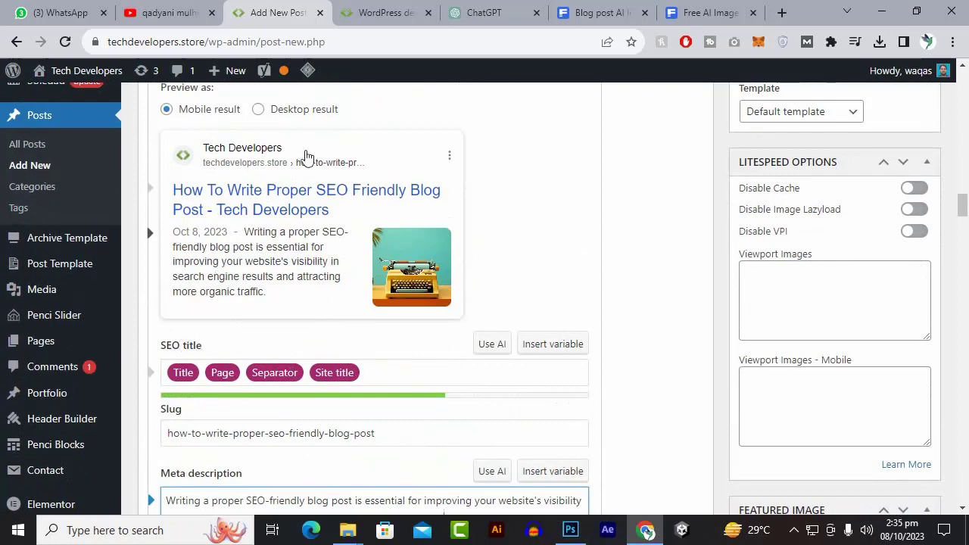
left_click(382, 13)
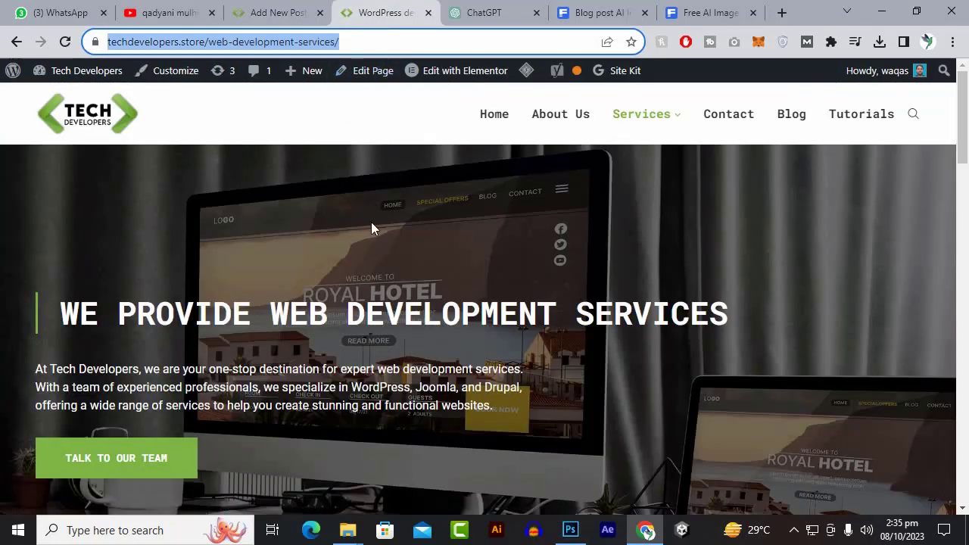
left_click(491, 116)
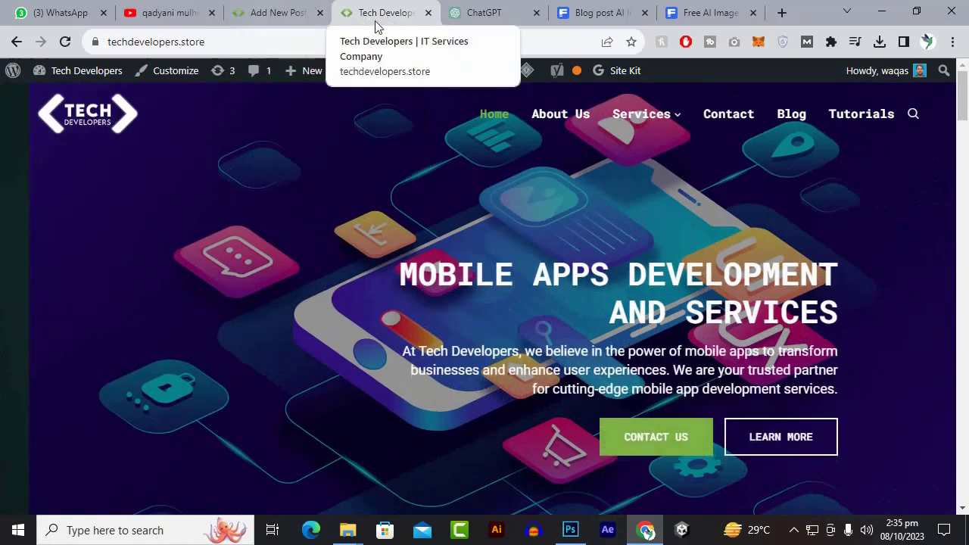
left_click(279, 13)
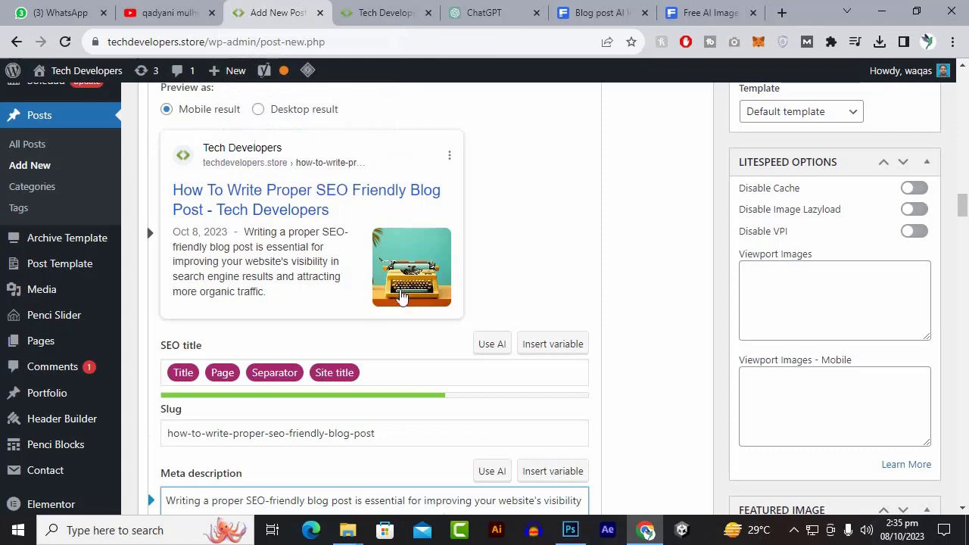
- Compare the variables in the Yoast SEO title and its search preview with the wording of the post's title
left_click(438, 372)
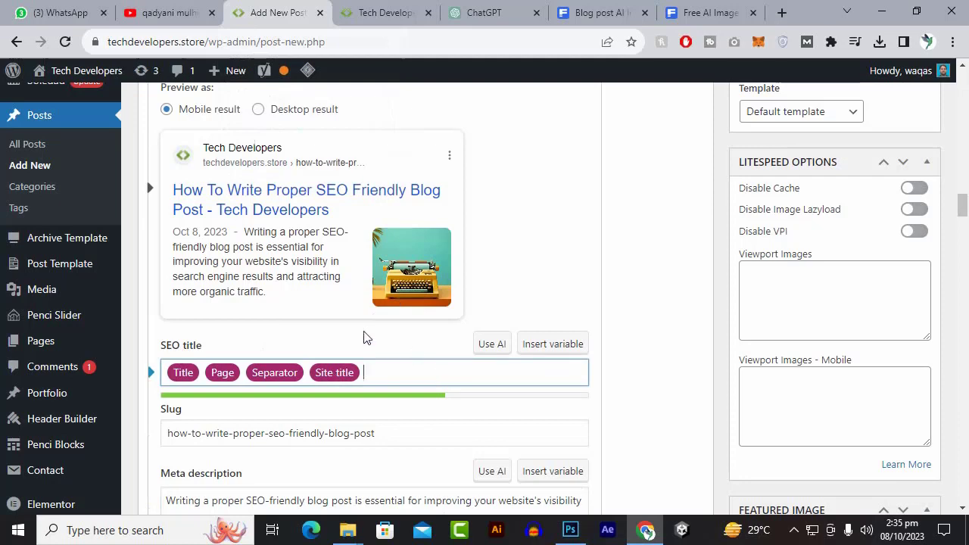
scroll(364, 335, "up", 15)
scroll(357, 317, "up", 20)
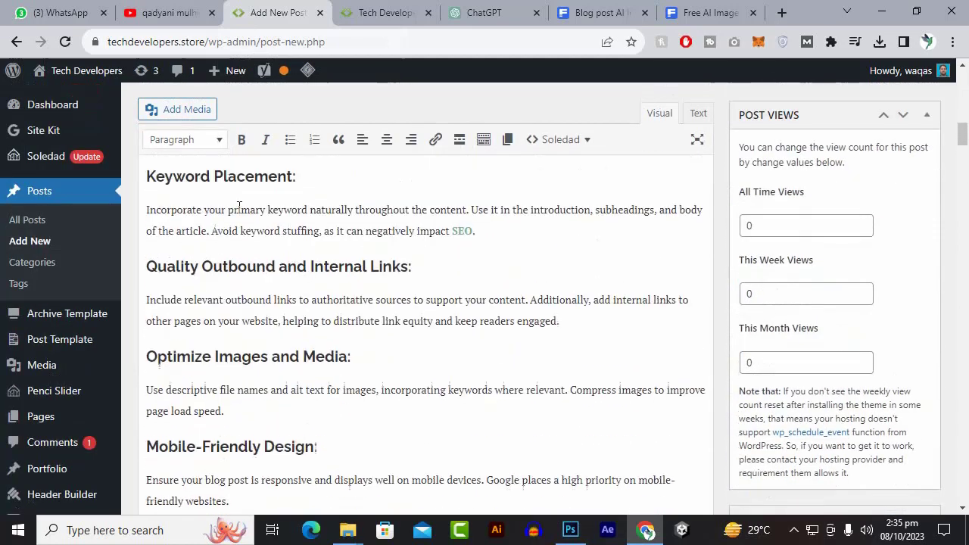
left_click_drag(205, 108, 486, 113)
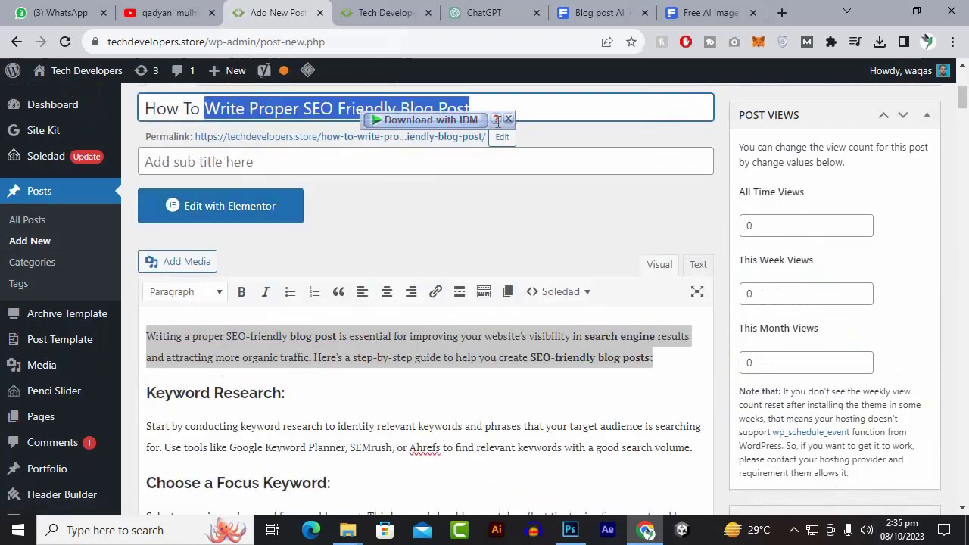
left_click(324, 113)
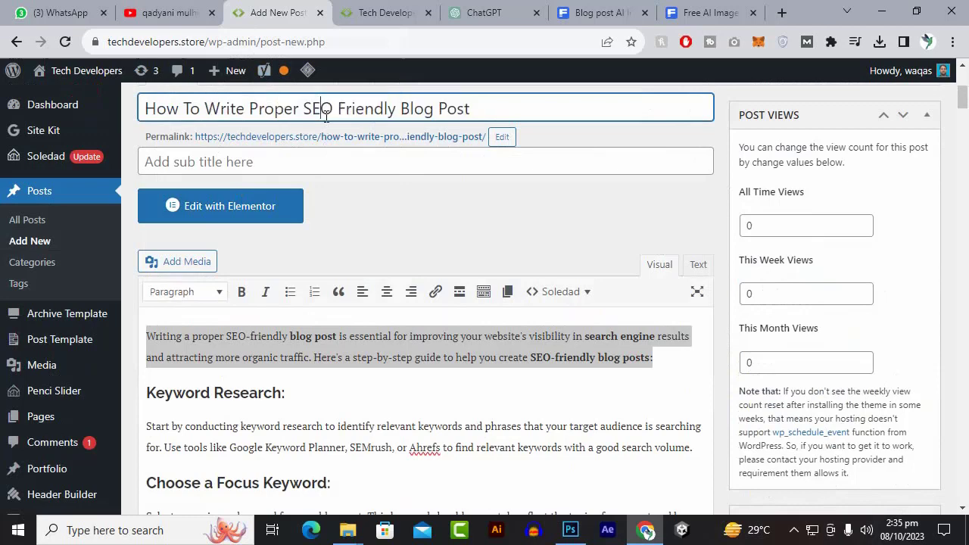
scroll(454, 228, "down", 10)
scroll(454, 197, "up", 12)
left_click_drag(470, 184, 144, 186)
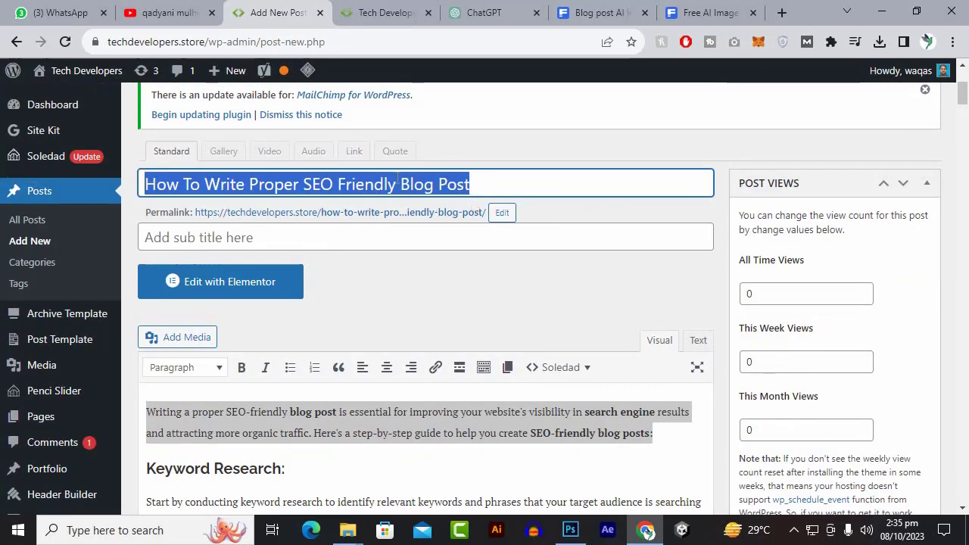
left_click(448, 186)
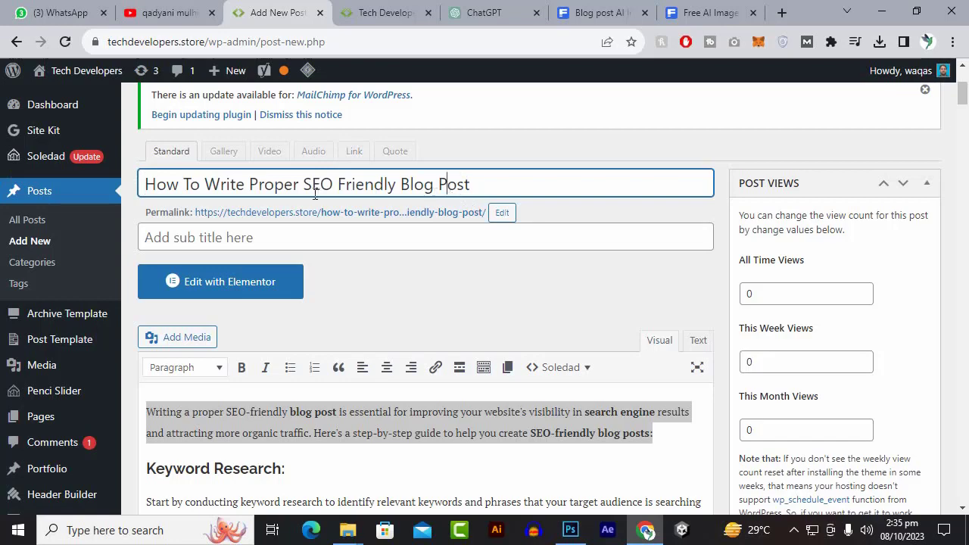
scroll(310, 280, "down", 15)
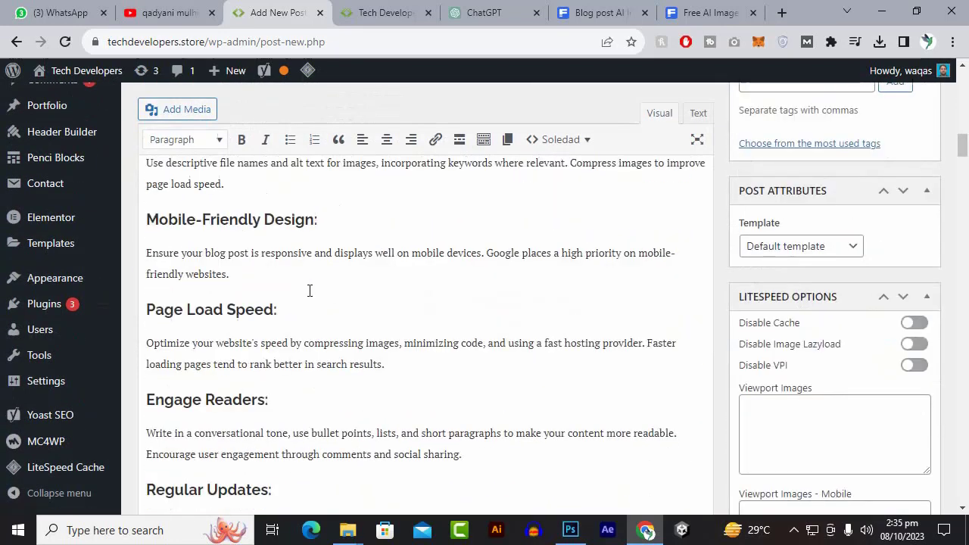
scroll(310, 290, "down", 15)
scroll(307, 296, "up", 4)
scroll(309, 295, "down", 6)
left_click(397, 369)
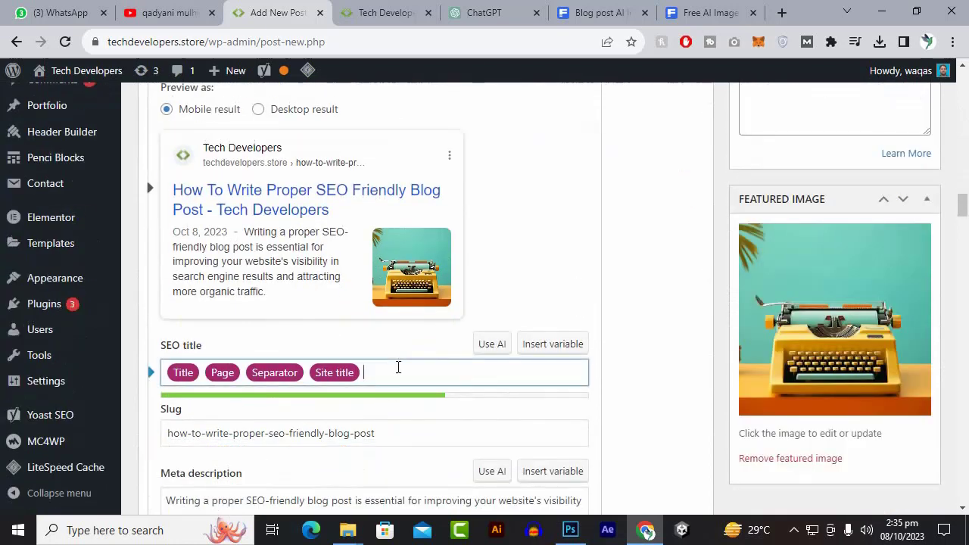
- Clear the Title, Page, Separator and Site title variables from the Yoast SEO title
key("BackSpace")
key("BackSpace")
key("BackSpace")
key("BackSpace")
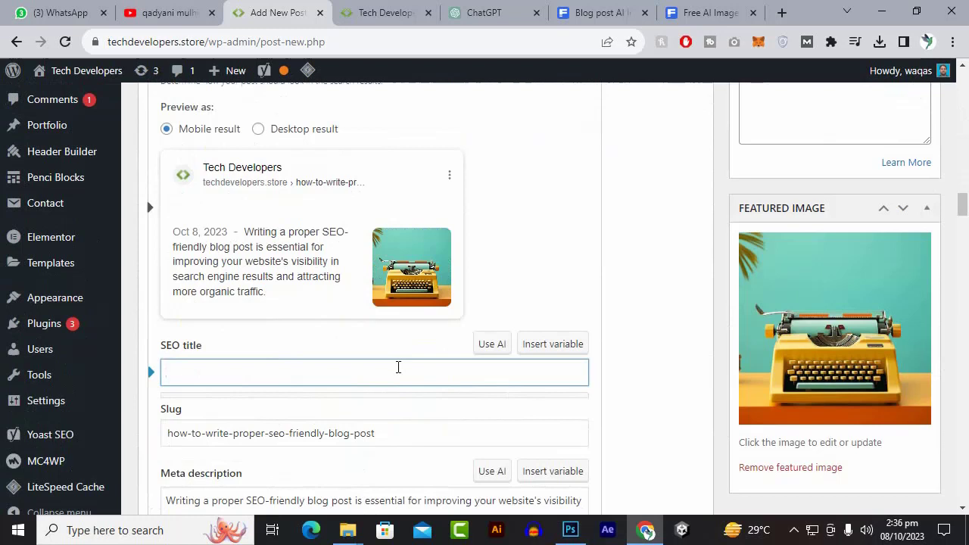
type("how")
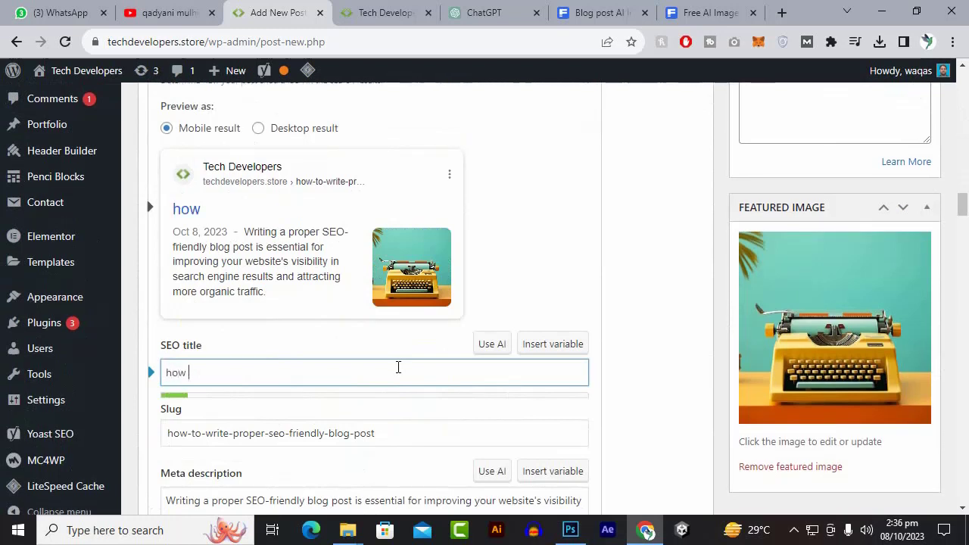
key("BackSpace")
key("BackSpace")
key("BackSpace")
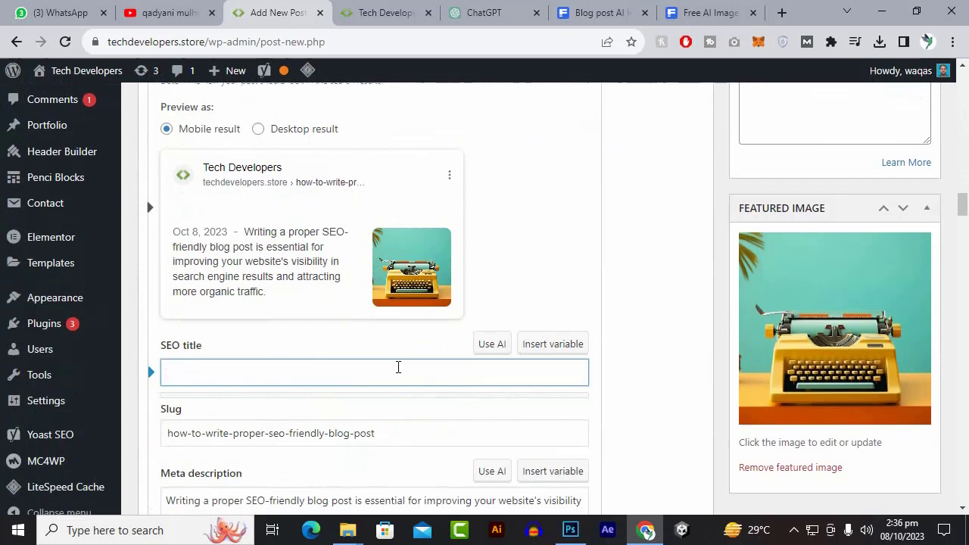
type("SEP")
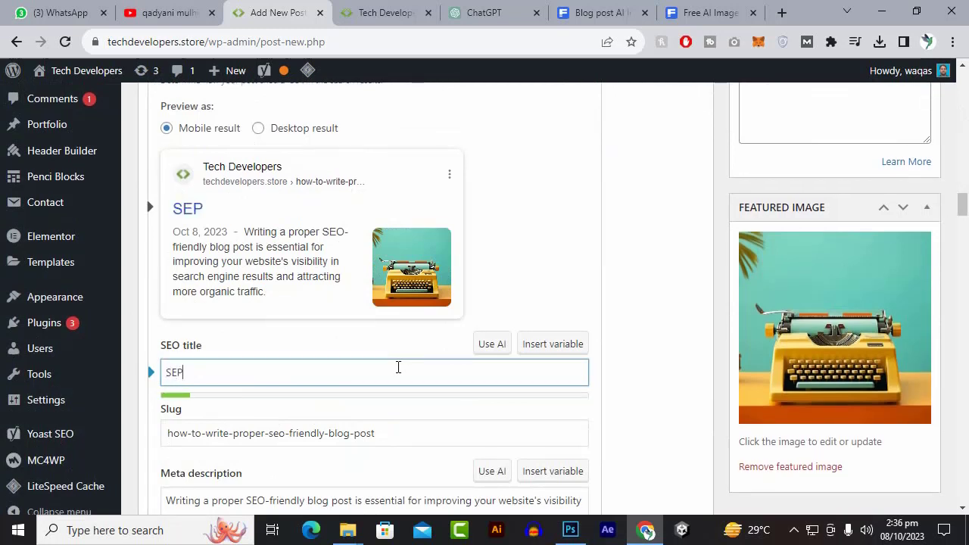
key("BackSpace")
key("BackSpace")
key("BackSpace")
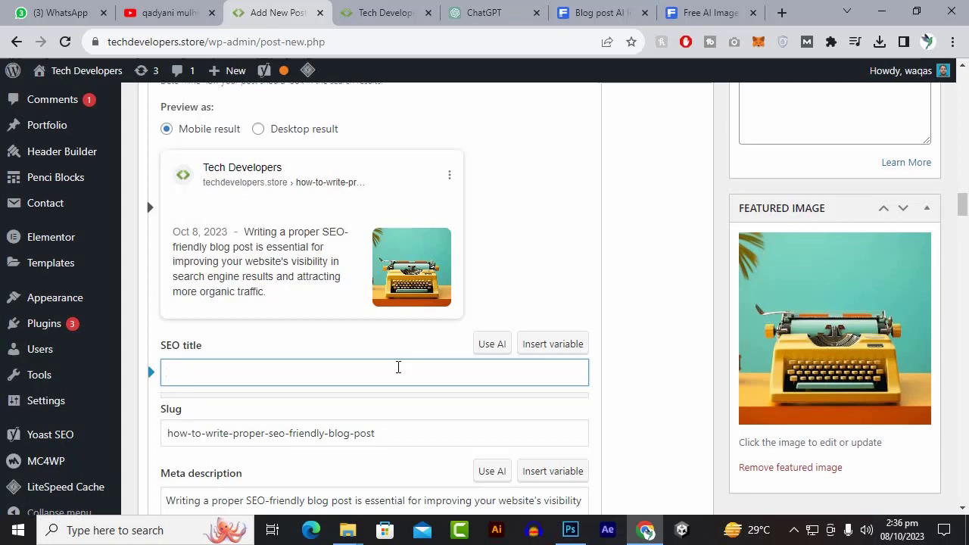
- Enter "How To Write Article Which Will Give You Earning" as the Yoast SEO title
type("Ho")
key("BackSpace")
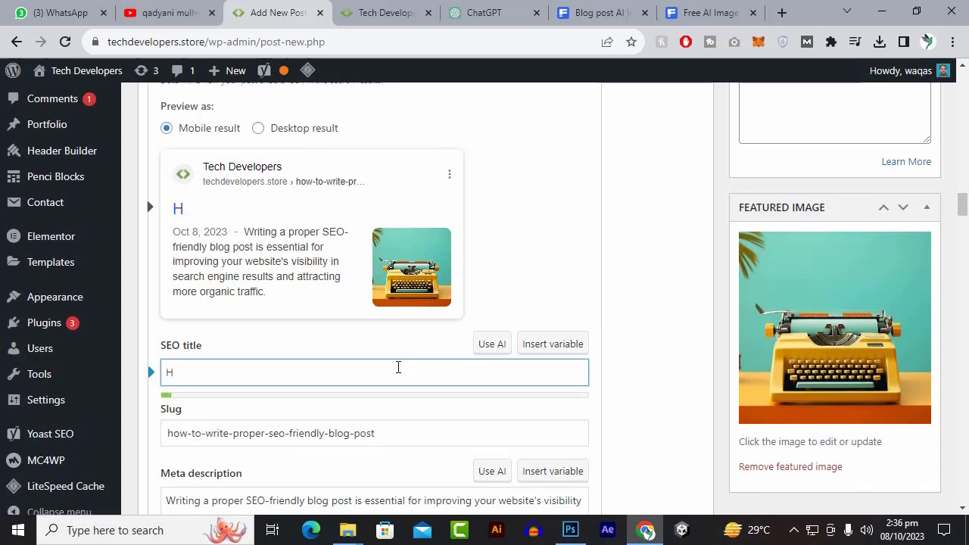
type("ow To Write ")
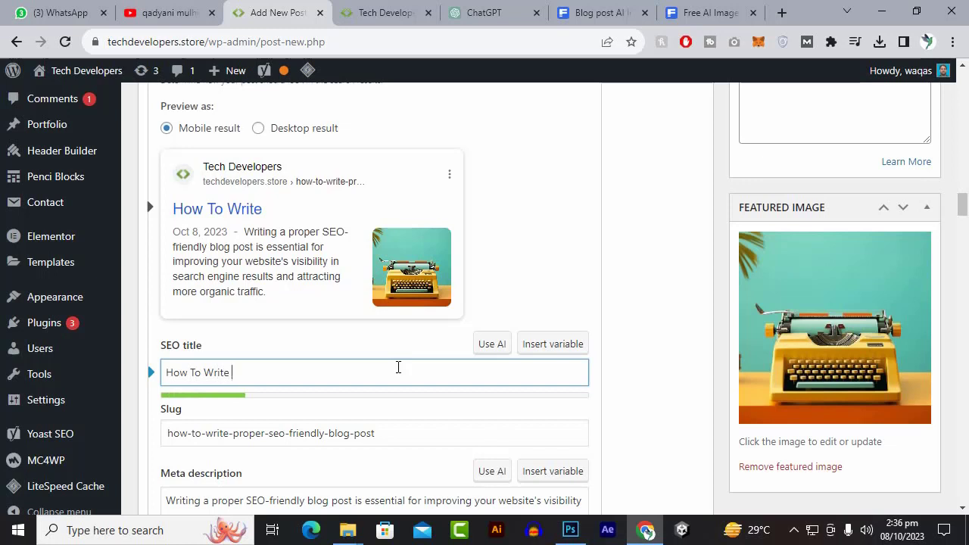
type("E")
key("BackSpace")
type("Blo")
key("BackSpace")
key("BackSpace")
key("BackSpace")
type("Article Which Wei")
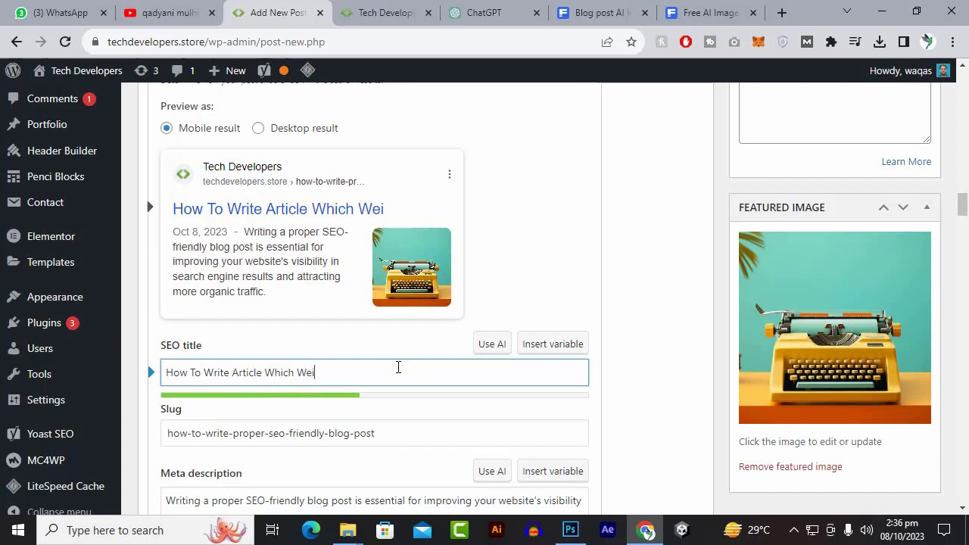
key("BackSpace")
key("BackSpace")
type("ill Give You ")
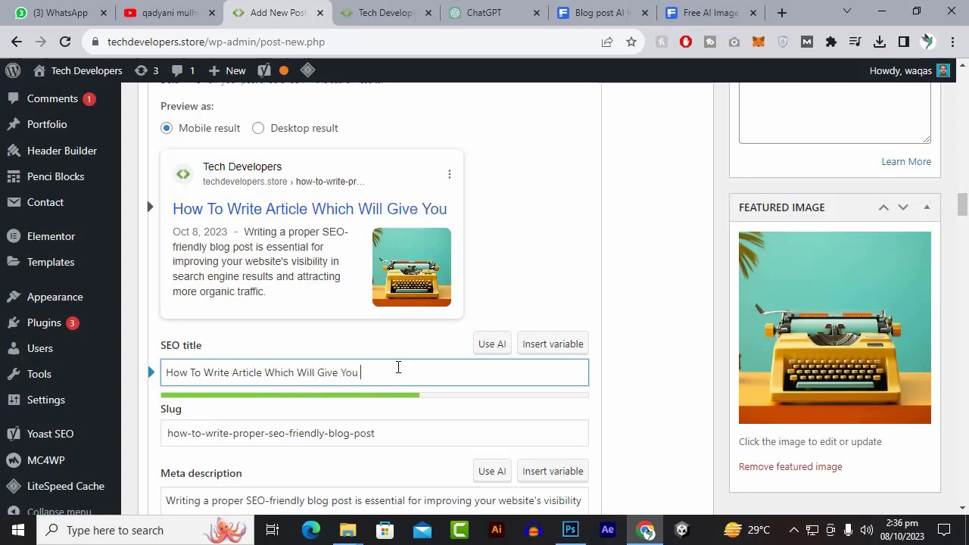
type("Earning")
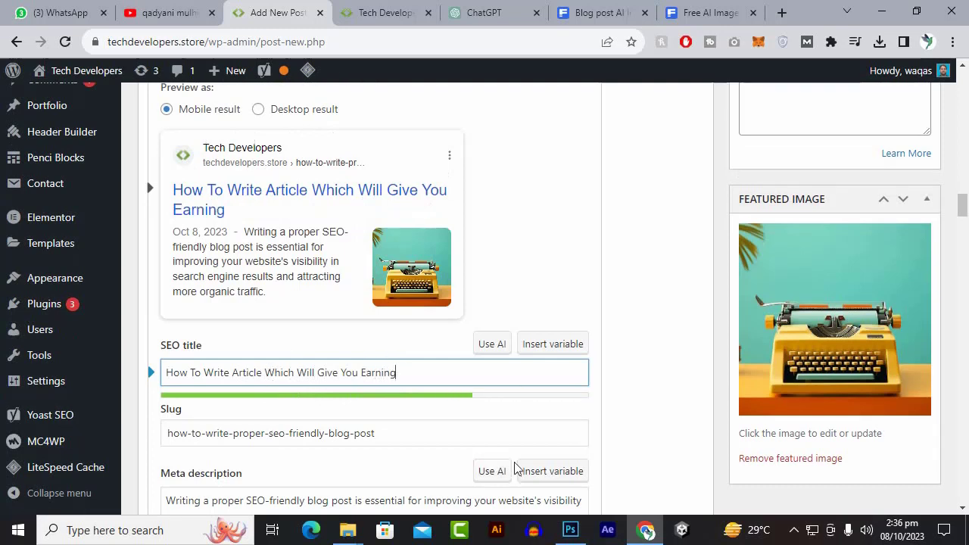
- Append " | SEO Post" to the end of the Yoast SEO title
type("|")
type("SEP")
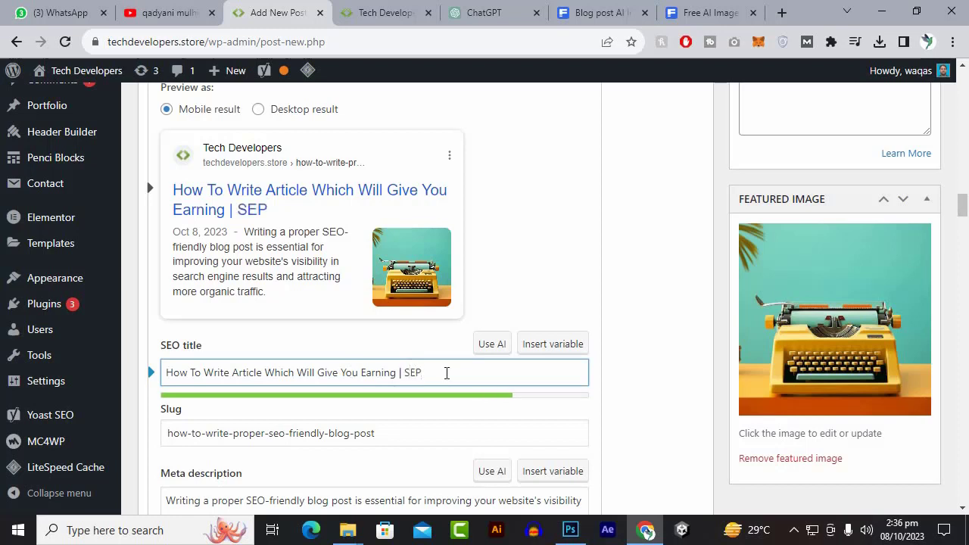
key("BackSpace")
type("O")
type("Post")
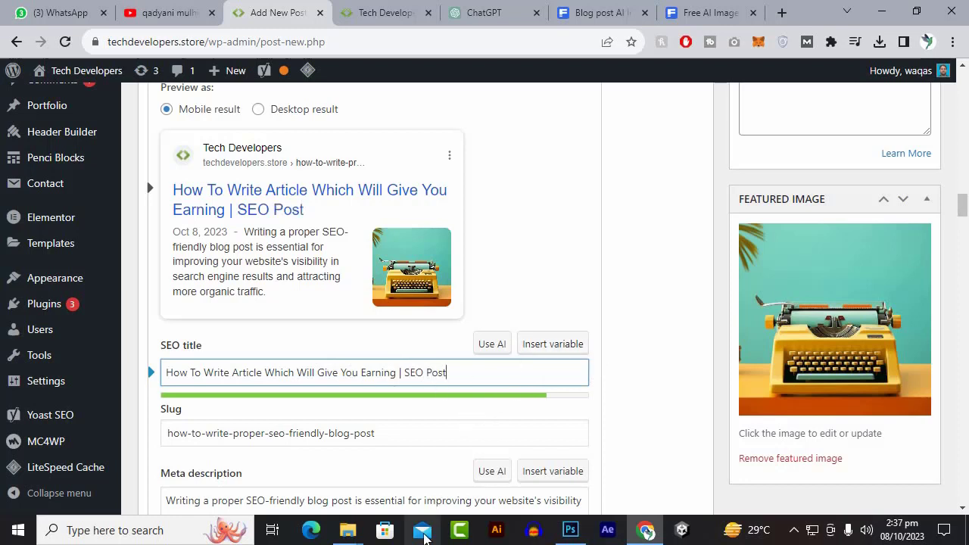
- Add an empty paragraph after the text under the "Choose a Focus Keyword:" heading in the post body
scroll(802, 432, "up", 2)
scroll(817, 447, "down", 3)
scroll(426, 428, "up", 10)
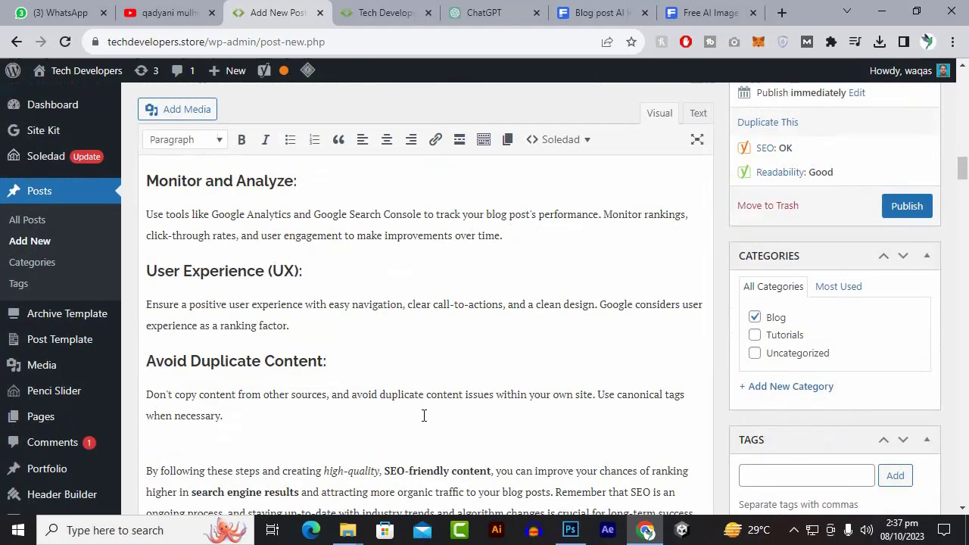
scroll(424, 415, "up", 3)
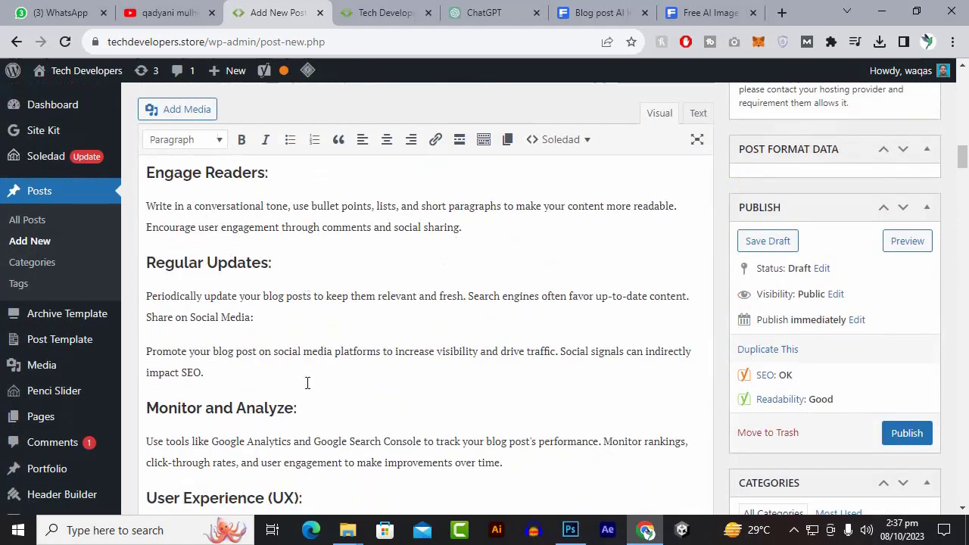
scroll(299, 374, "up", 2)
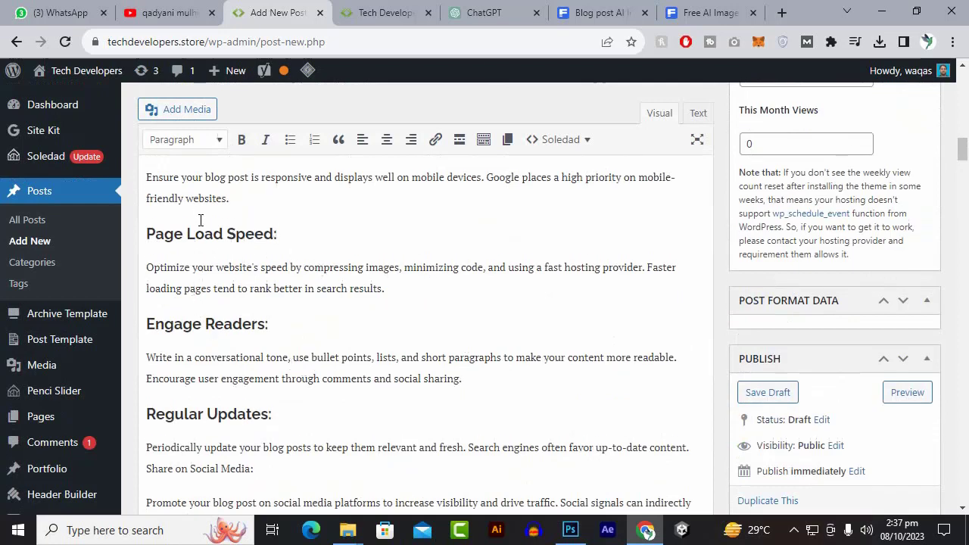
scroll(200, 219, "up", 6)
scroll(212, 356, "up", 3)
scroll(235, 362, "up", 8)
scroll(234, 362, "down", 4)
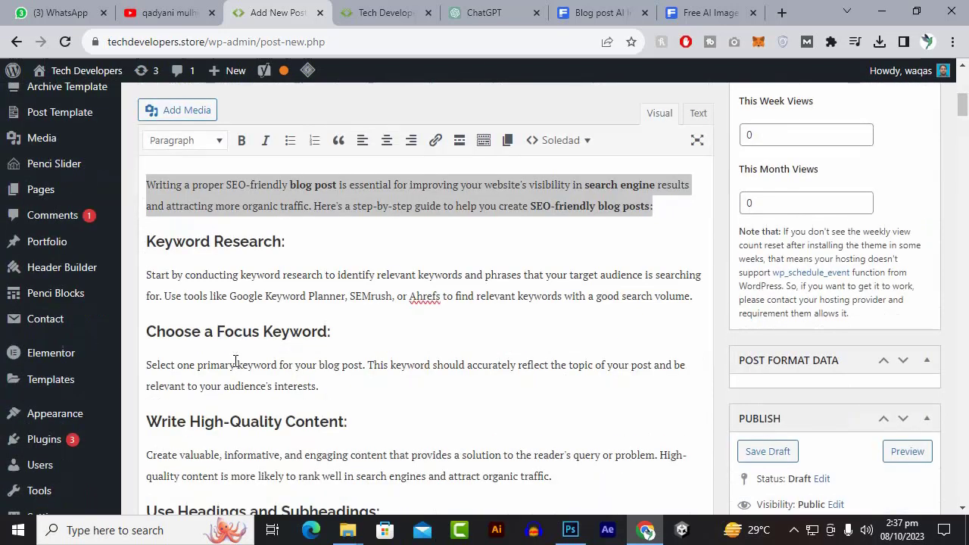
left_click(313, 254)
left_click(327, 333)
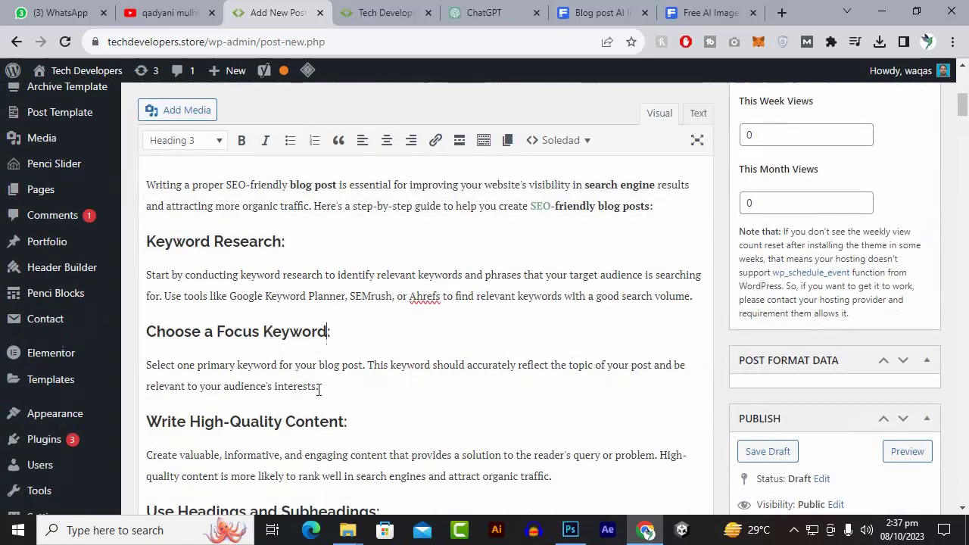
left_click(312, 387)
key("Return")
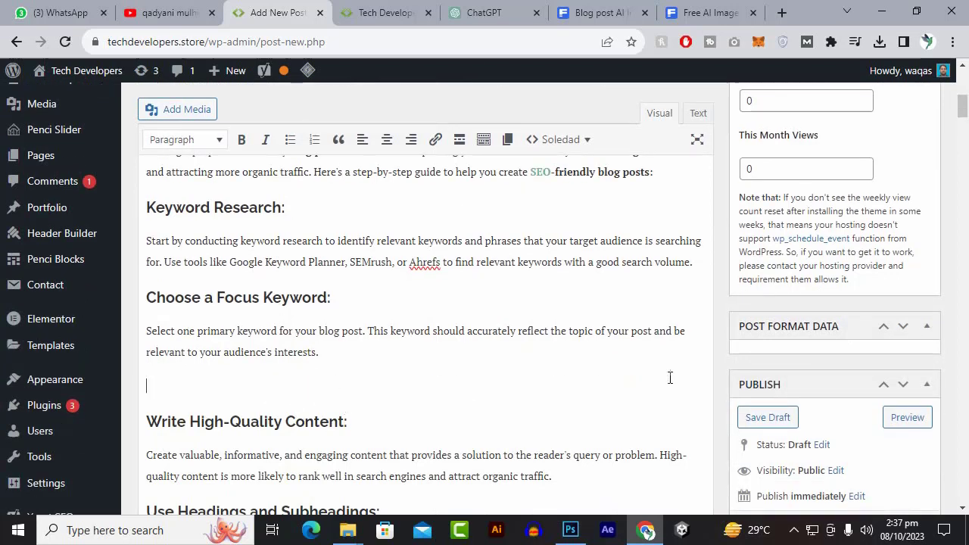
- Open the file chooser for uploading a new image to the post's media
scroll(474, 303, "down", 3)
scroll(474, 303, "up", 6)
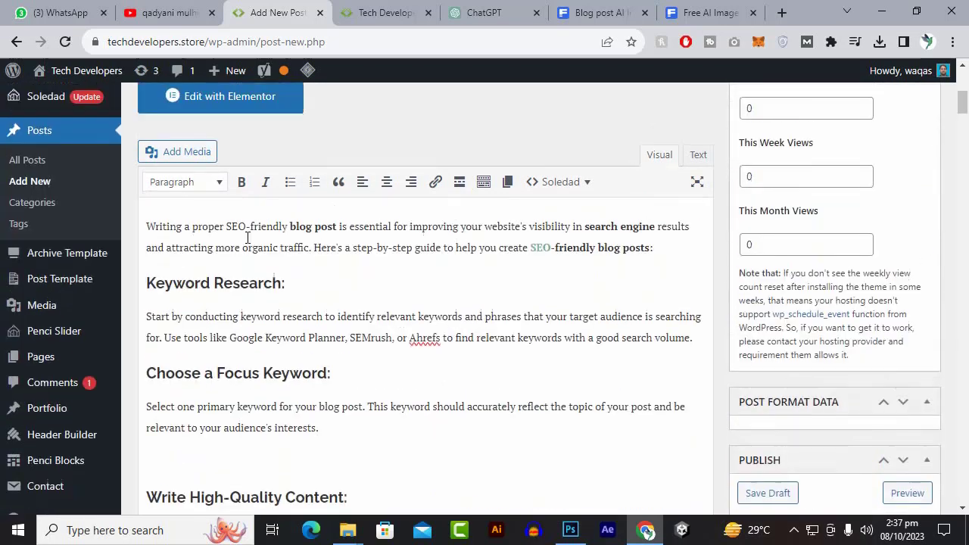
left_click(202, 156)
left_click(212, 134)
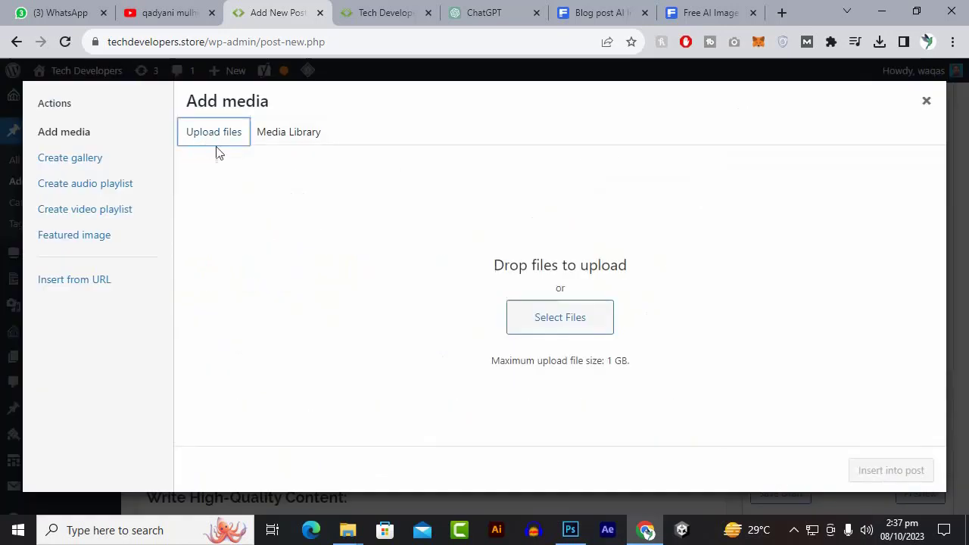
left_click(535, 317)
- Look through the image files in the Desktop folder for a picture that suits the blog post
scroll(497, 265, "down", 3)
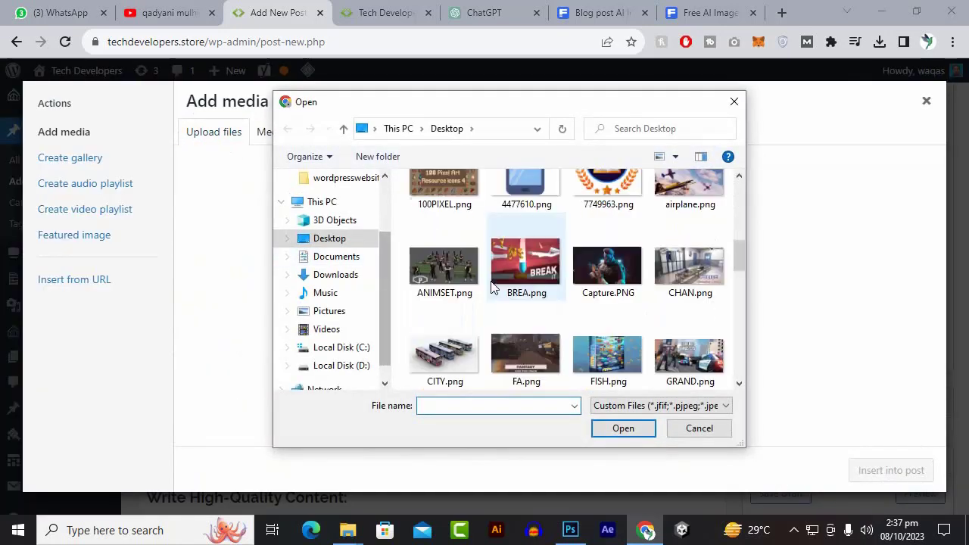
scroll(502, 285, "up", 1)
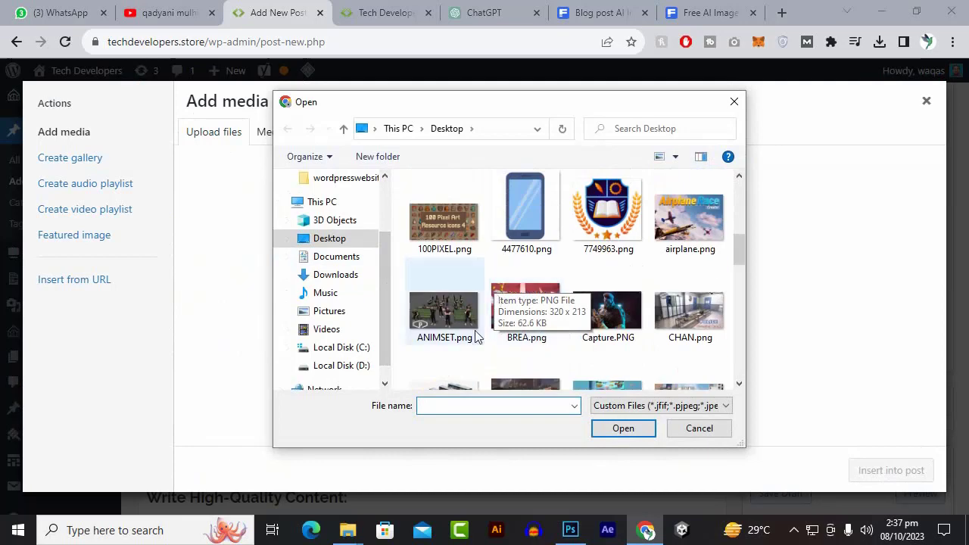
scroll(464, 318, "down", 10)
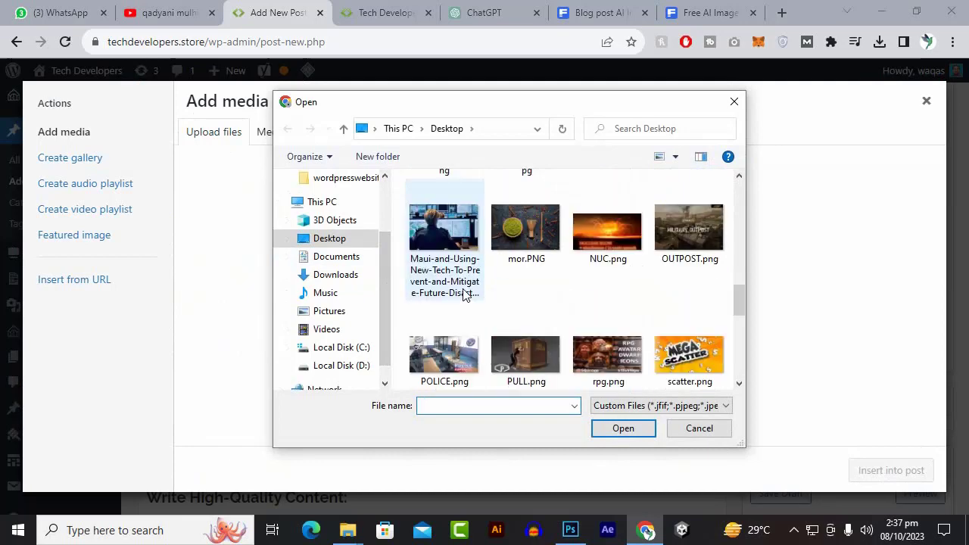
scroll(464, 295, "down", 3)
scroll(464, 295, "up", 1)
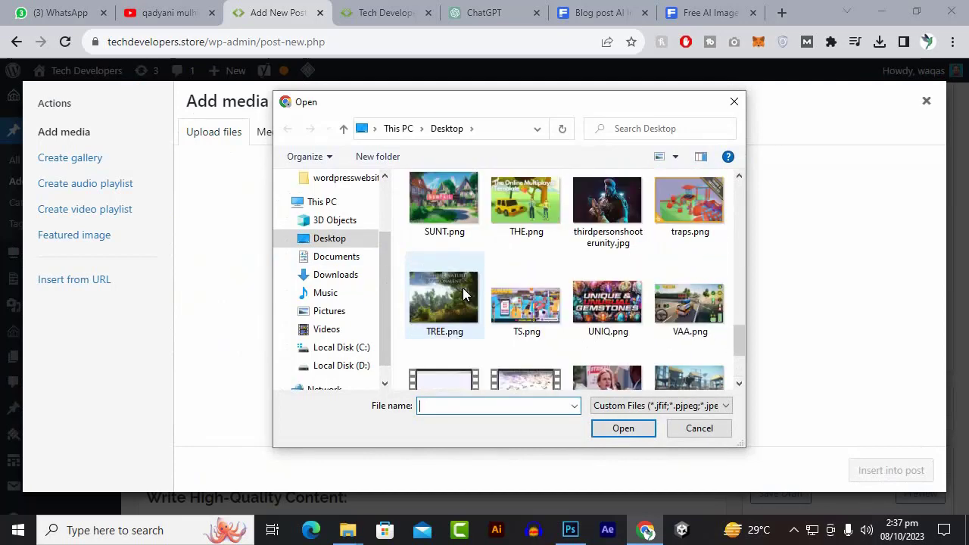
scroll(642, 262, "down", 1)
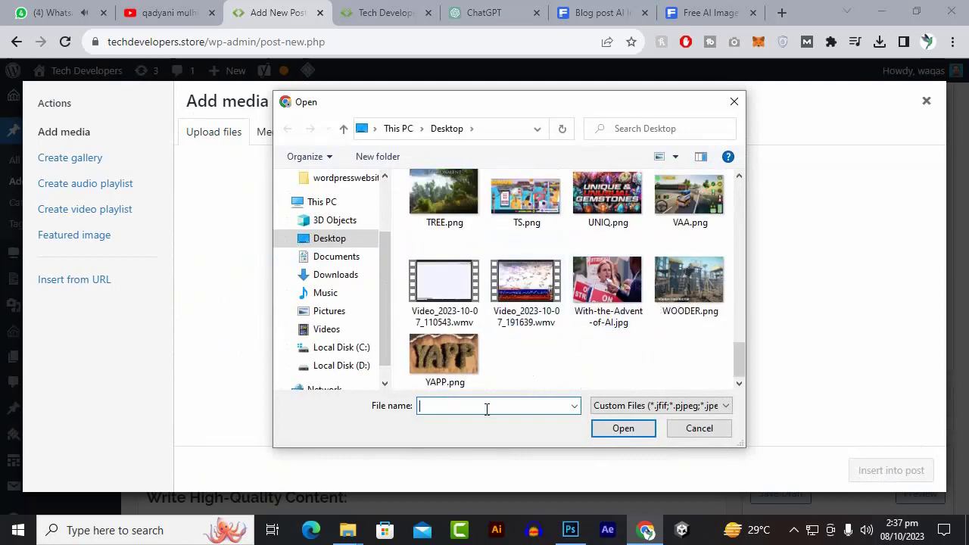
scroll(561, 335, "up", 1)
scroll(562, 333, "up", 2)
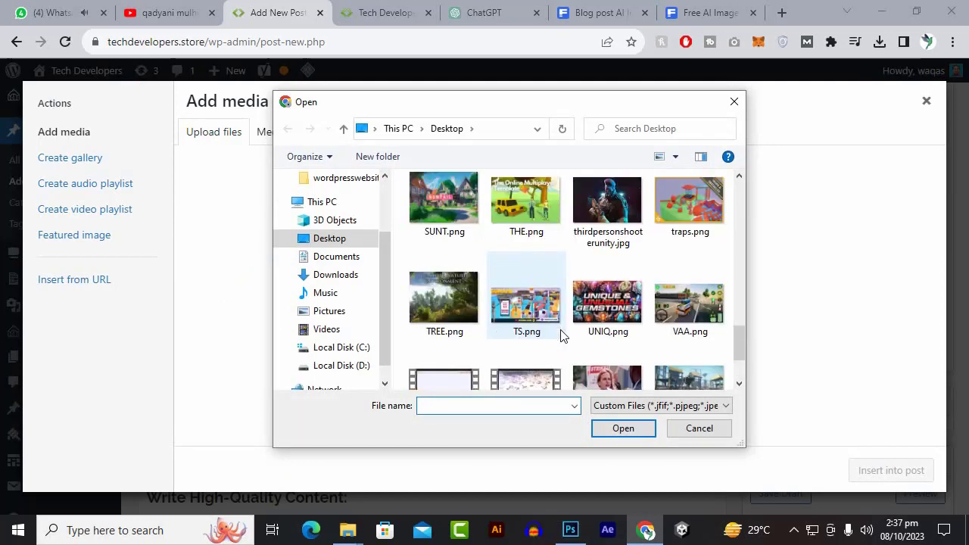
scroll(559, 325, "up", 5)
scroll(557, 318, "up", 1)
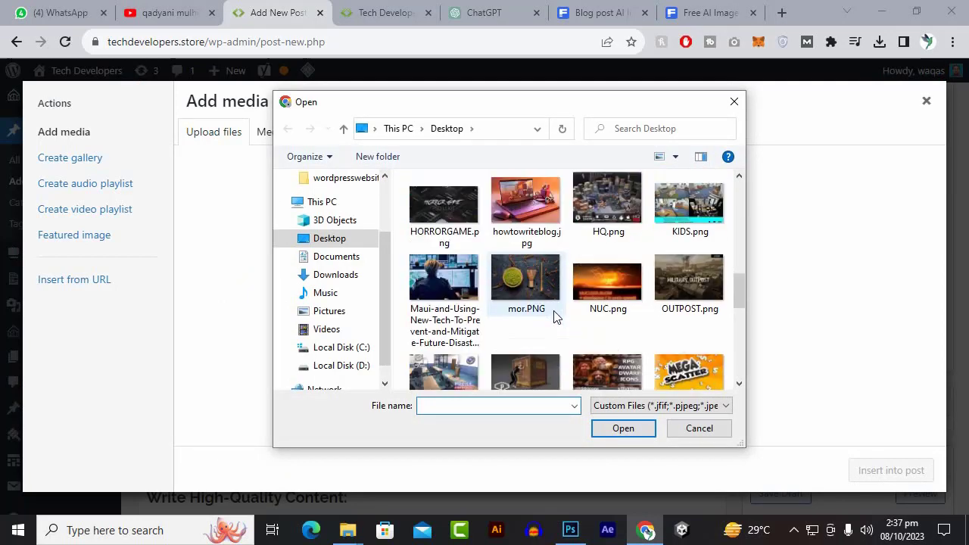
scroll(504, 306, "up", 2)
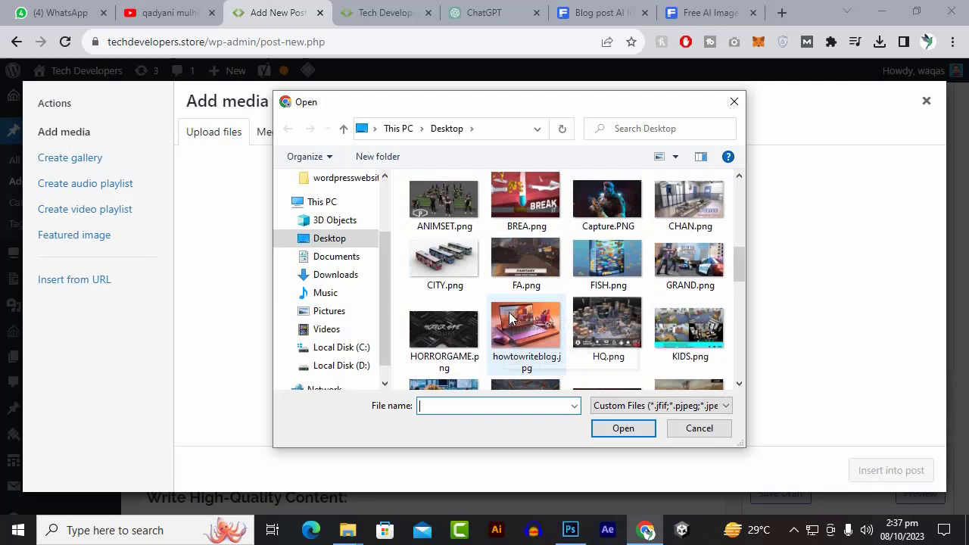
scroll(674, 326, "up", 2)
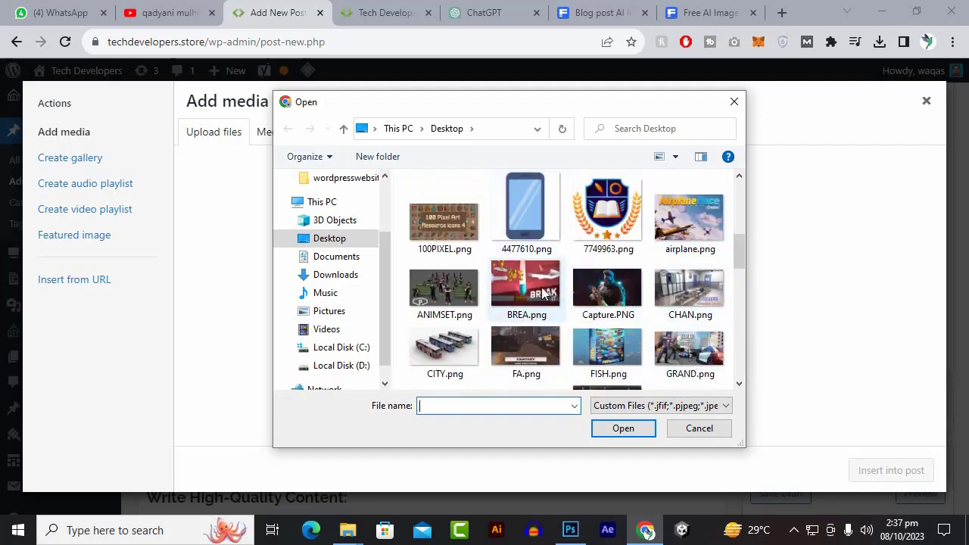
scroll(545, 299, "up", 5)
scroll(520, 296, "down", 3)
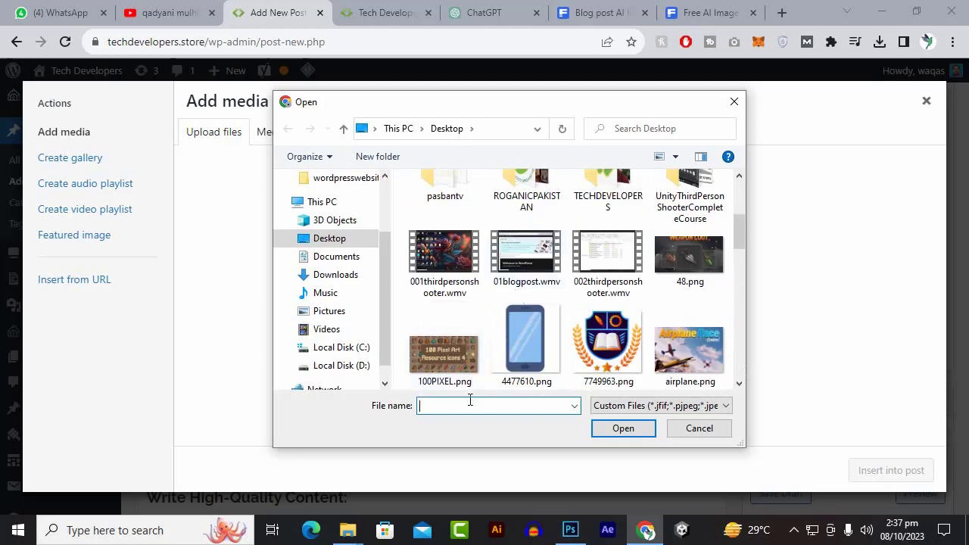
type("se")
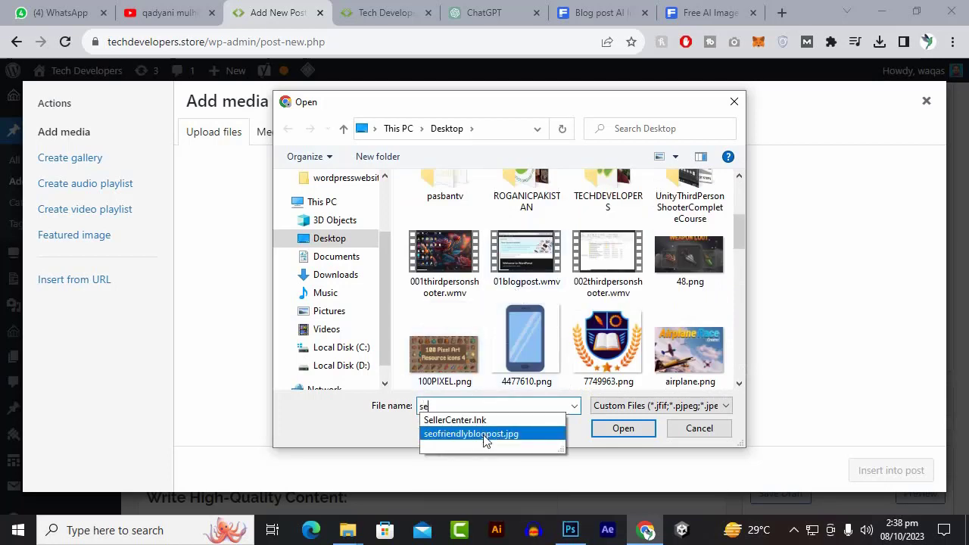
double_click(432, 401)
left_click(793, 530)
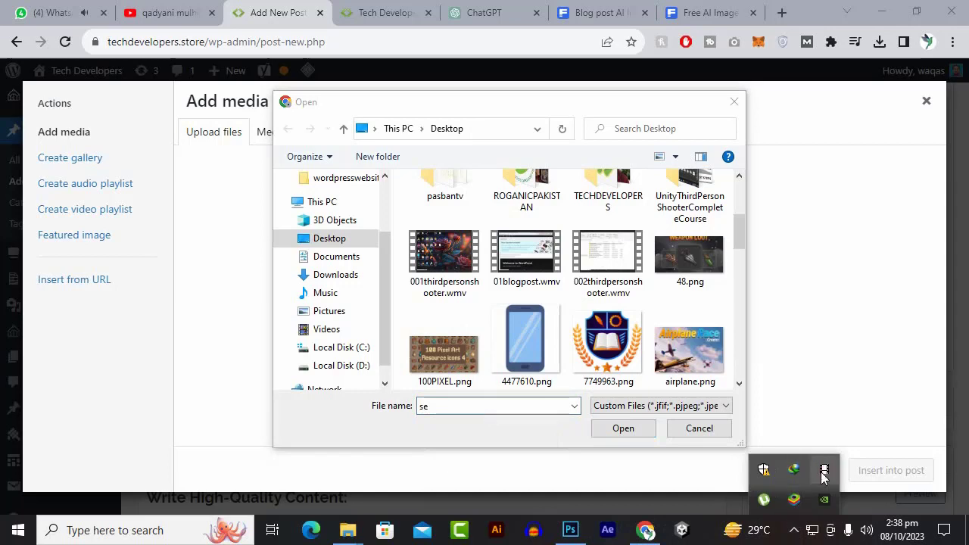
- Upload howtowriteblog.jpg from the Desktop to the media library
scroll(522, 303, "down", 3)
left_click(520, 318)
double_click(517, 314)
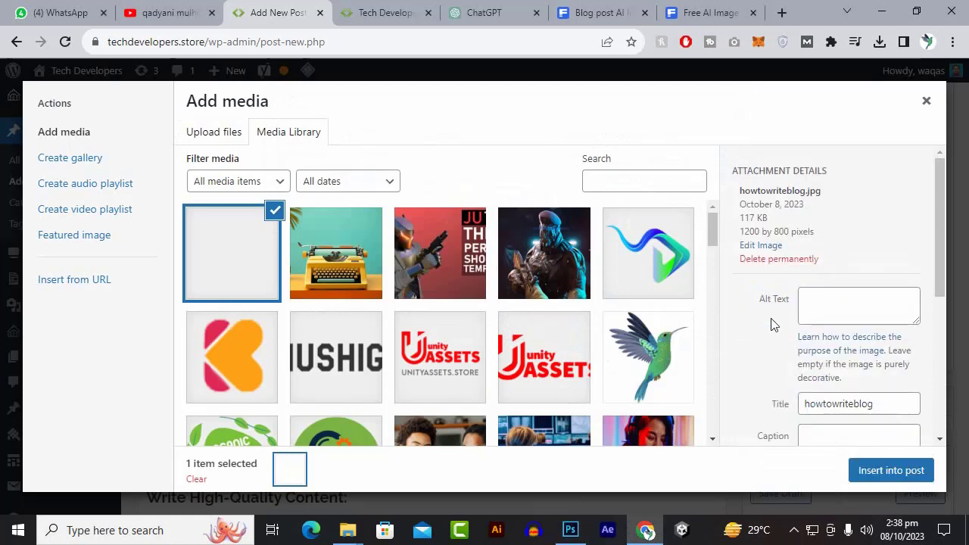
- Give the uploaded image the alt text "seo pos" and insert it below the "Choose a Focus Keyword:" paragraph
left_click(814, 301)
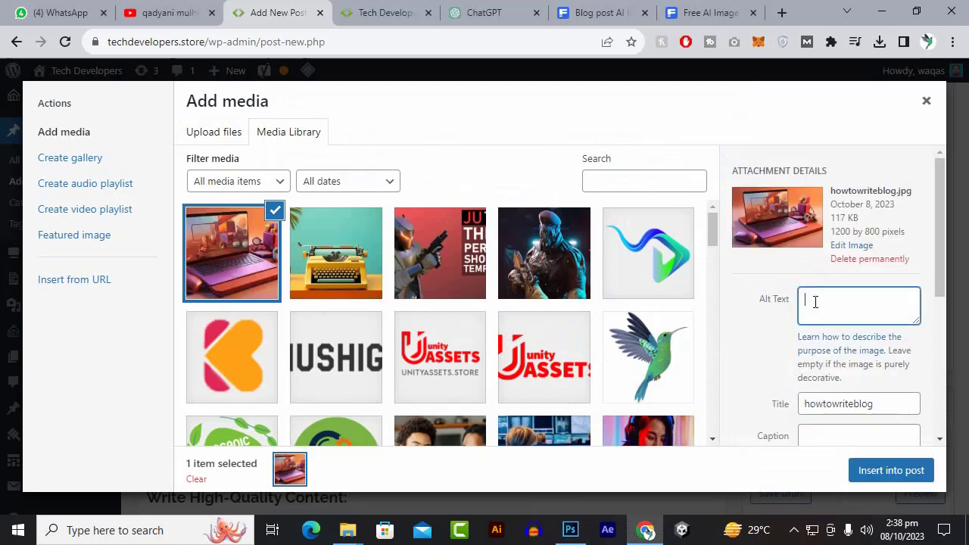
type("seo pos")
left_click(893, 471)
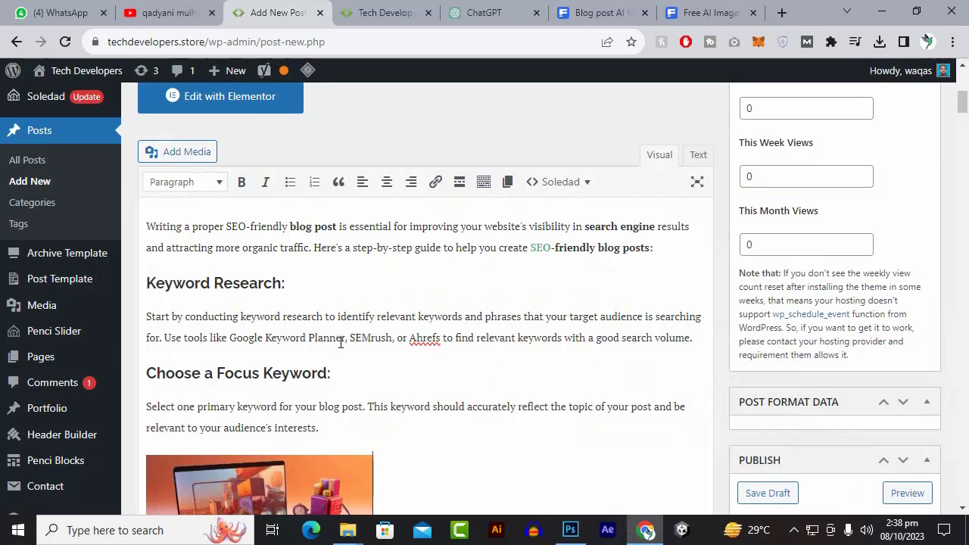
- Center the laptop image below the "Choose a Focus Keyword:" paragraph and set its size to Full Size – 1200 × 800
scroll(341, 342, "down", 5)
scroll(323, 320, "up", 2)
left_click(314, 324)
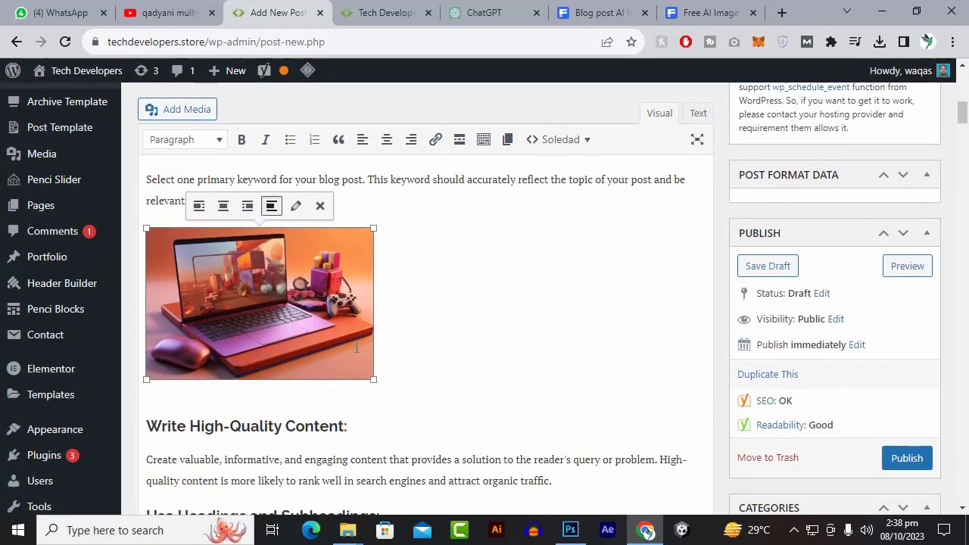
left_click(222, 205)
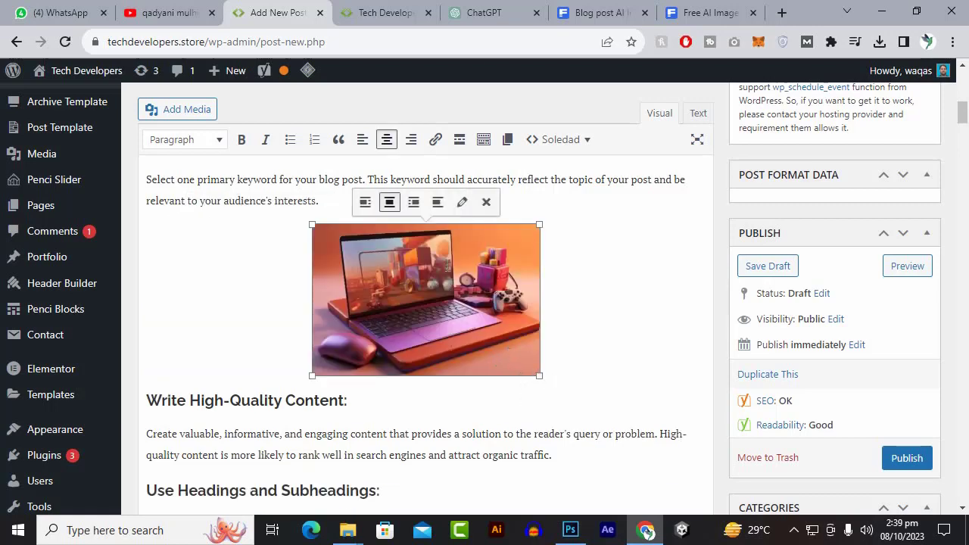
left_click(461, 202)
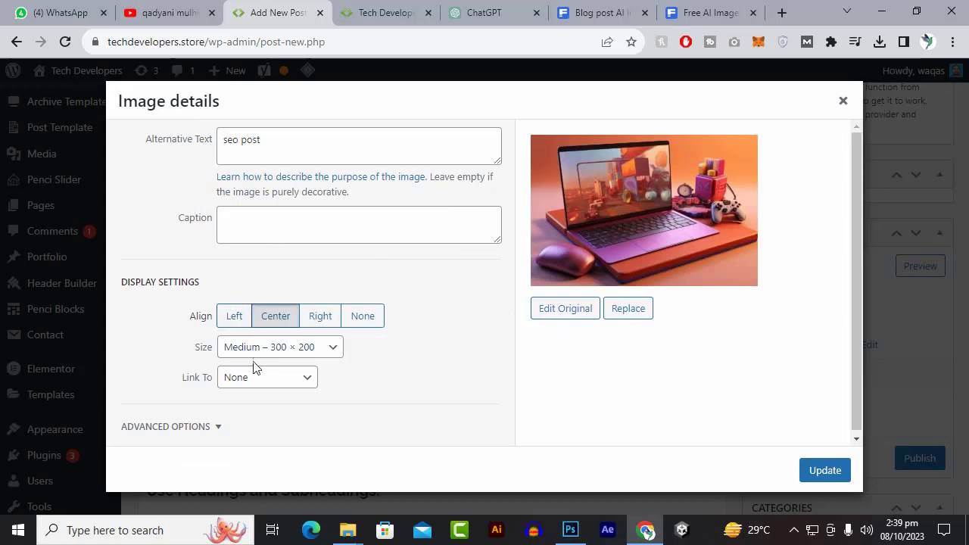
left_click(294, 350)
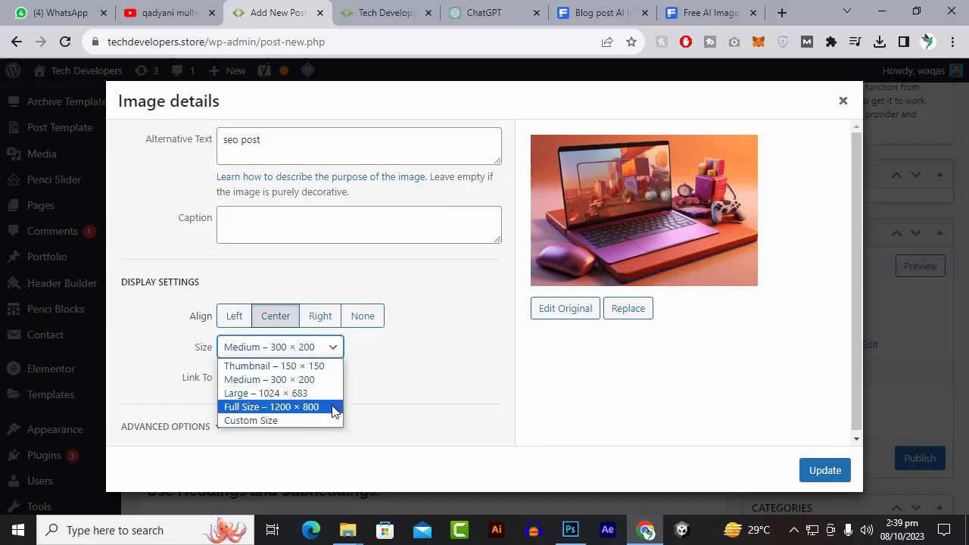
left_click(309, 409)
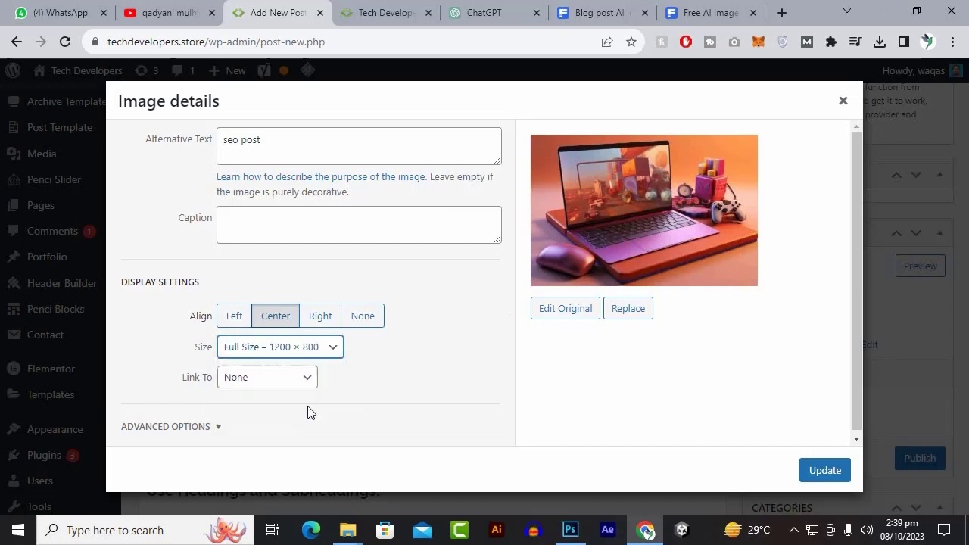
left_click(824, 473)
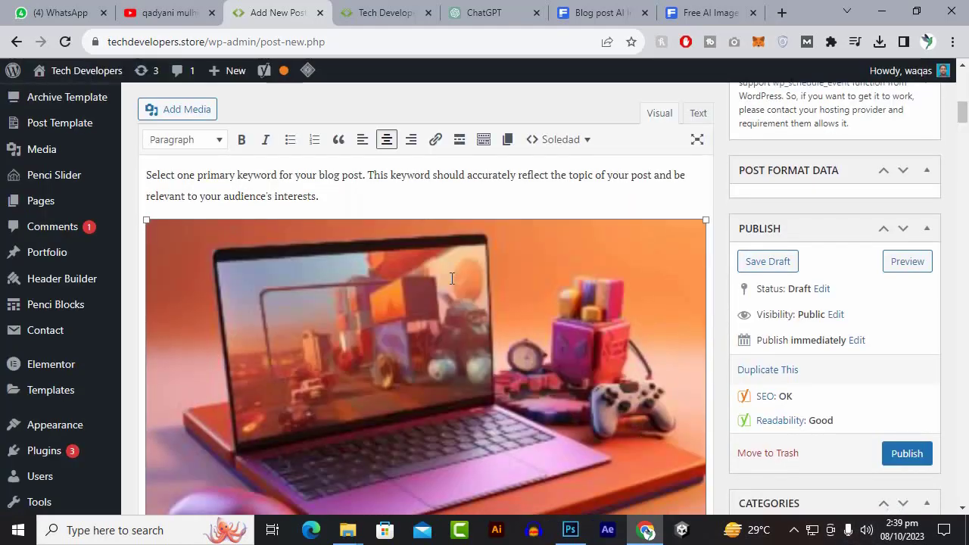
- Review the enlarged image and the remaining sections of the post, through to "Regular Updates:"
scroll(452, 279, "down", 5)
scroll(462, 295, "up", 7)
scroll(473, 310, "down", 3)
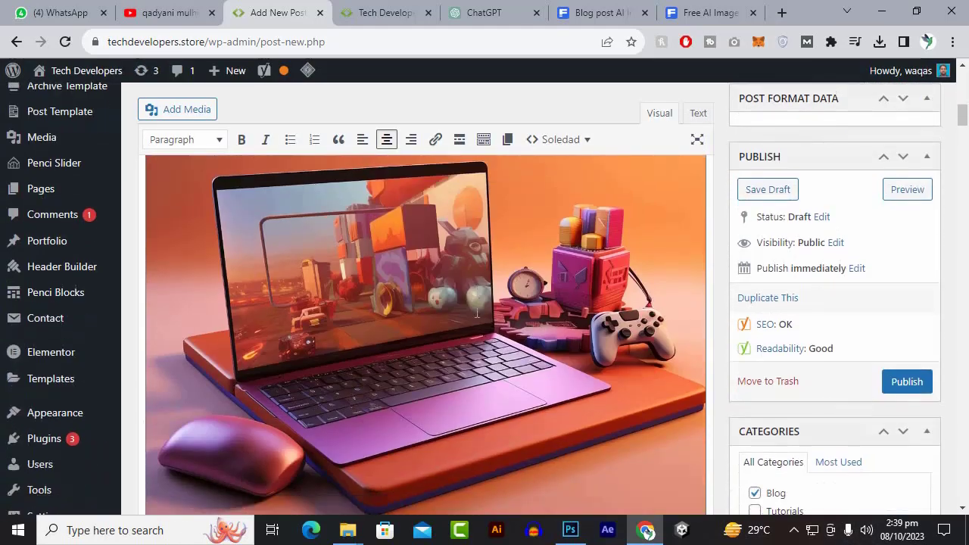
scroll(477, 312, "down", 5)
scroll(485, 315, "up", 6)
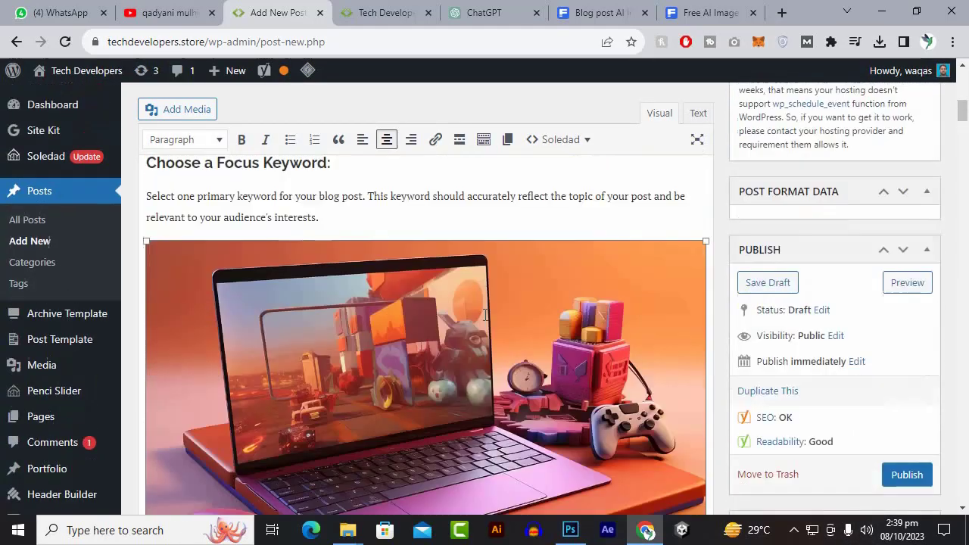
scroll(485, 315, "up", 2)
scroll(485, 315, "down", 6)
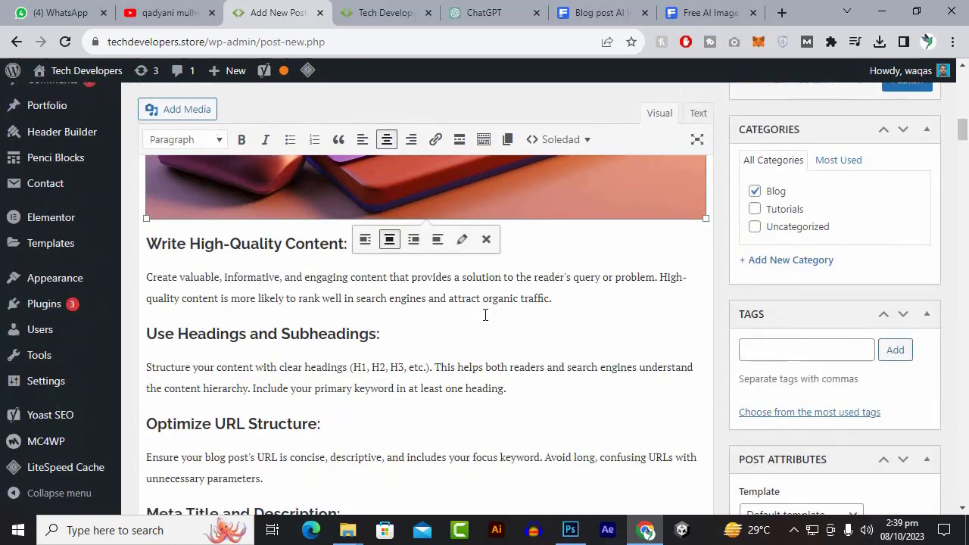
scroll(485, 315, "down", 5)
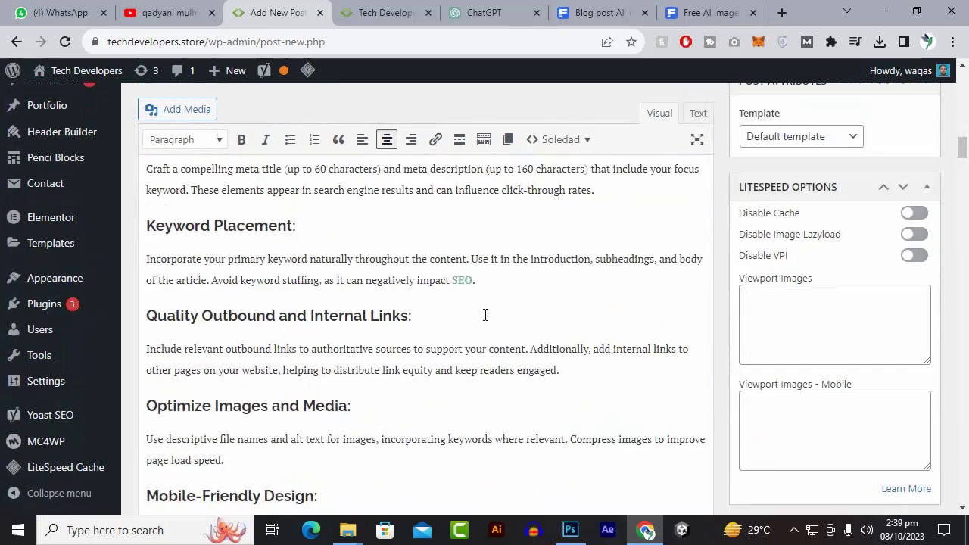
scroll(310, 388, "down", 4)
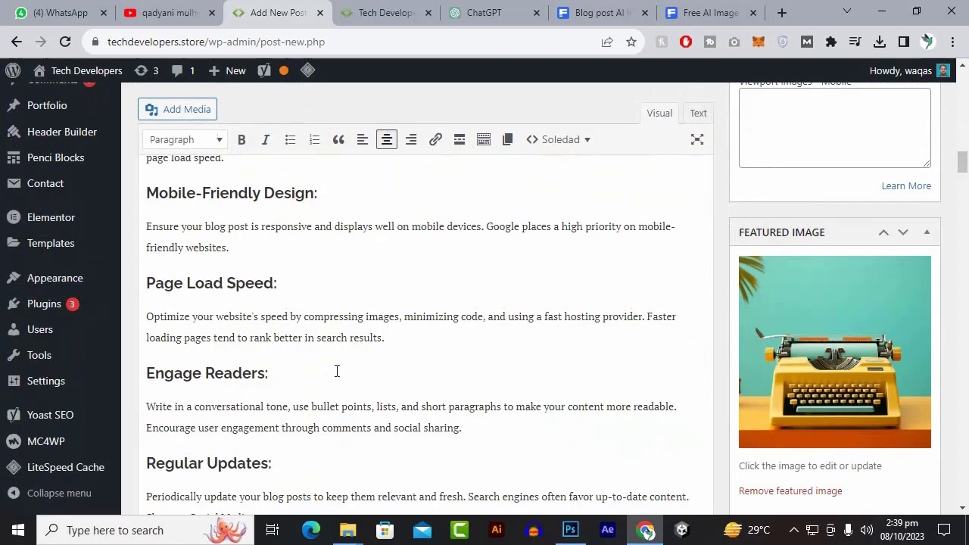
- Publish the post "How To Write Proper SEO Friendly Blog Post" and look over its reloaded edit page
scroll(856, 404, "up", 10)
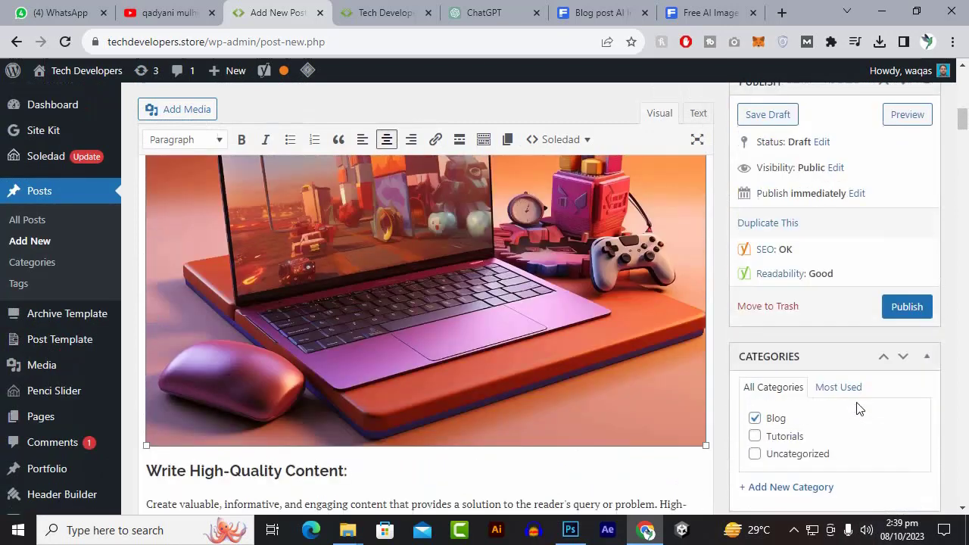
left_click(890, 309)
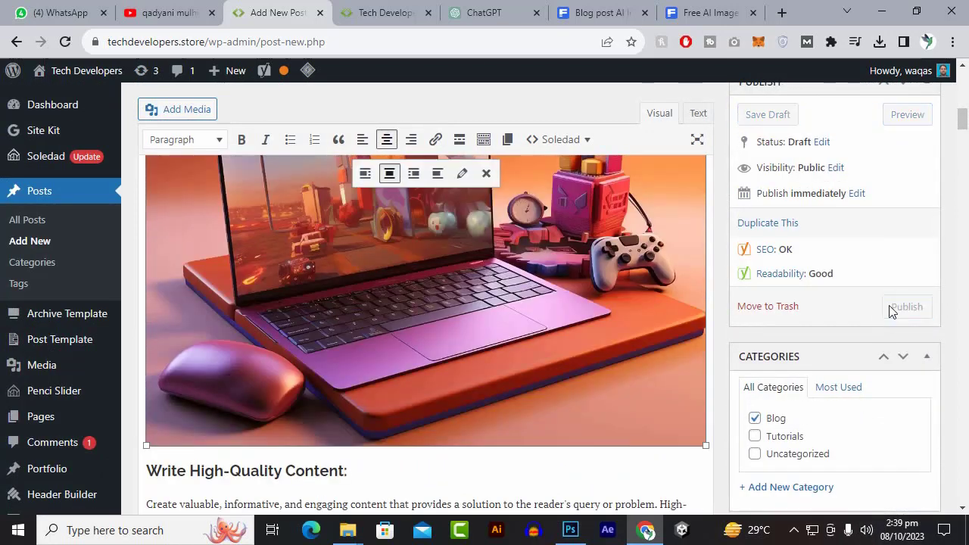
left_click(900, 310)
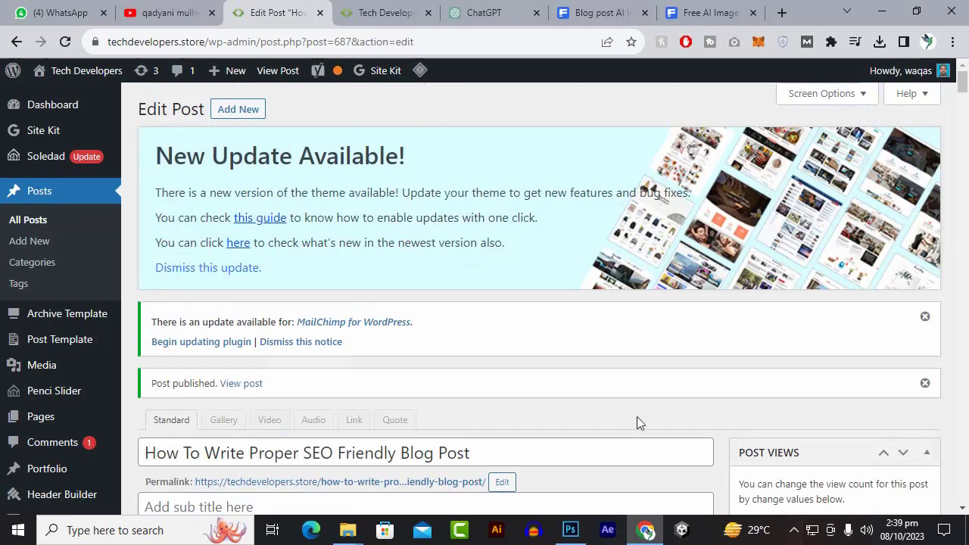
scroll(522, 364, "down", 1)
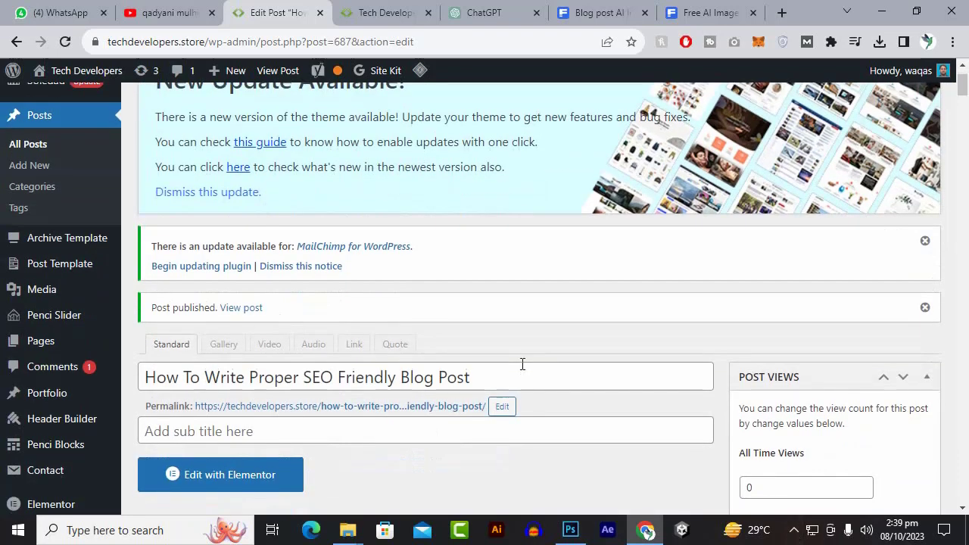
scroll(523, 364, "down", 4)
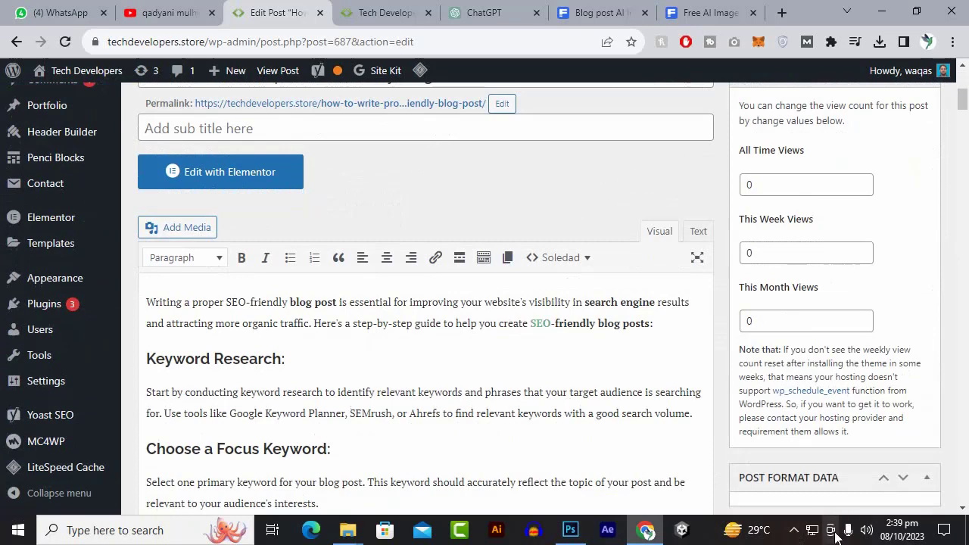